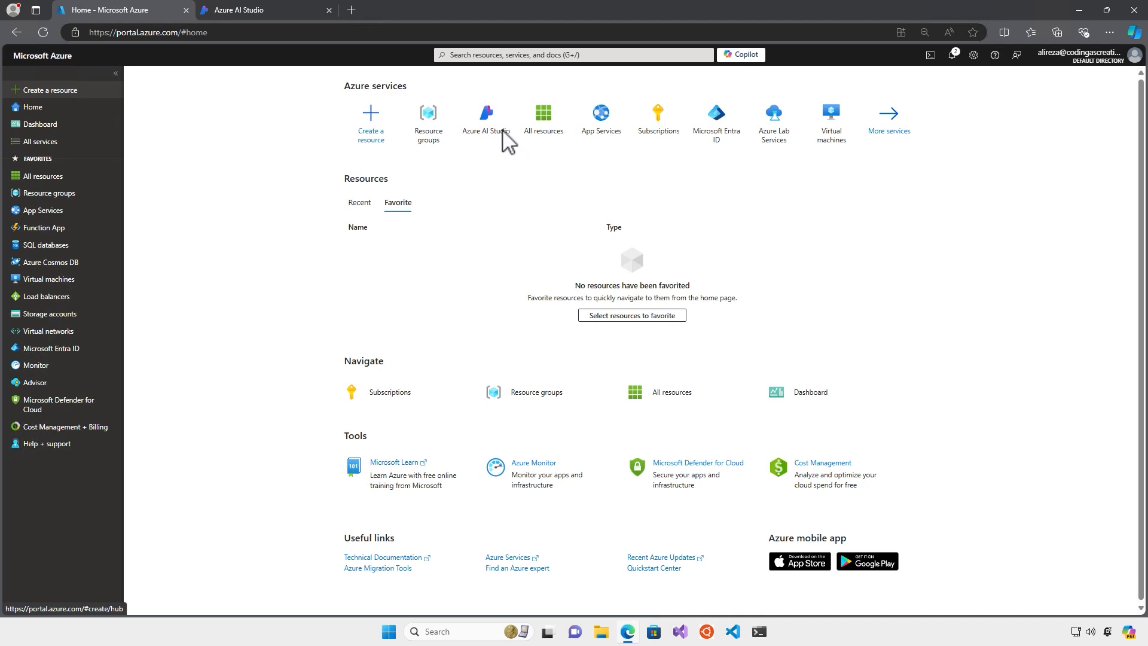
# Search the Azure portal for "ai" to find the Azure AI Studio service
pyautogui.click(495, 57)
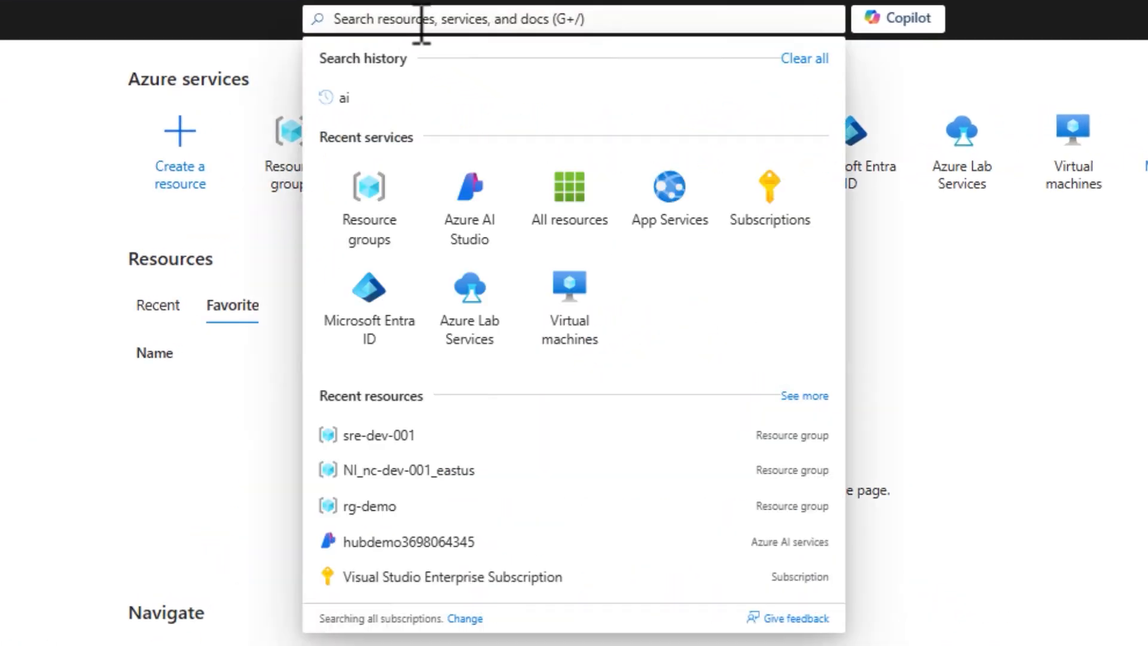
pyautogui.write('ai')
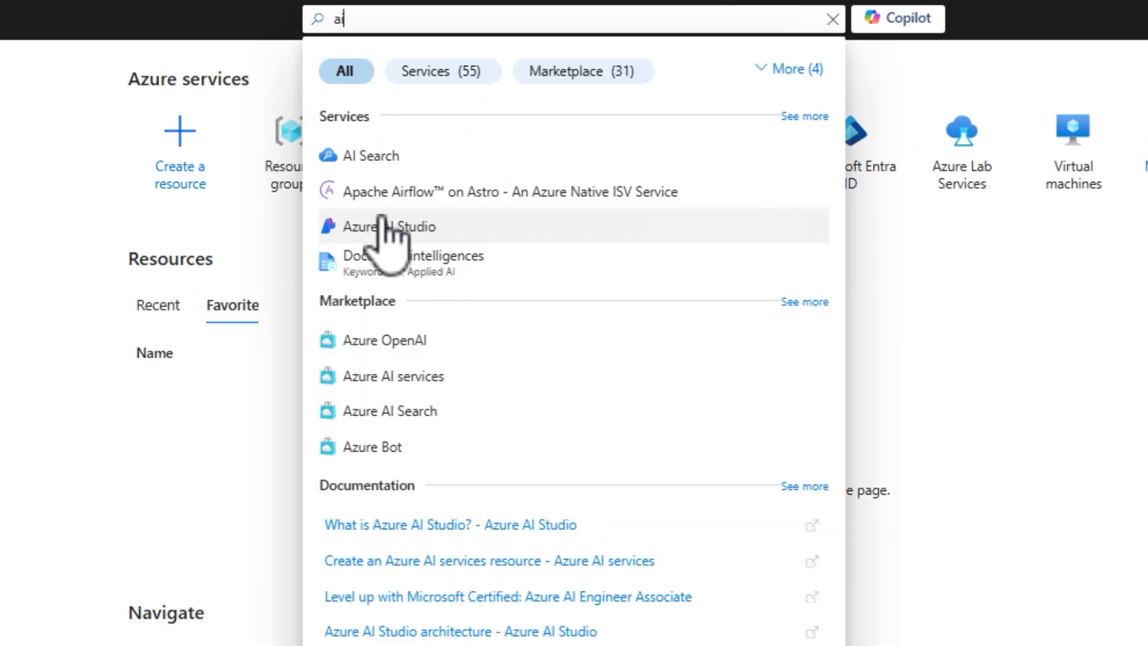
pyautogui.click(122, 454)
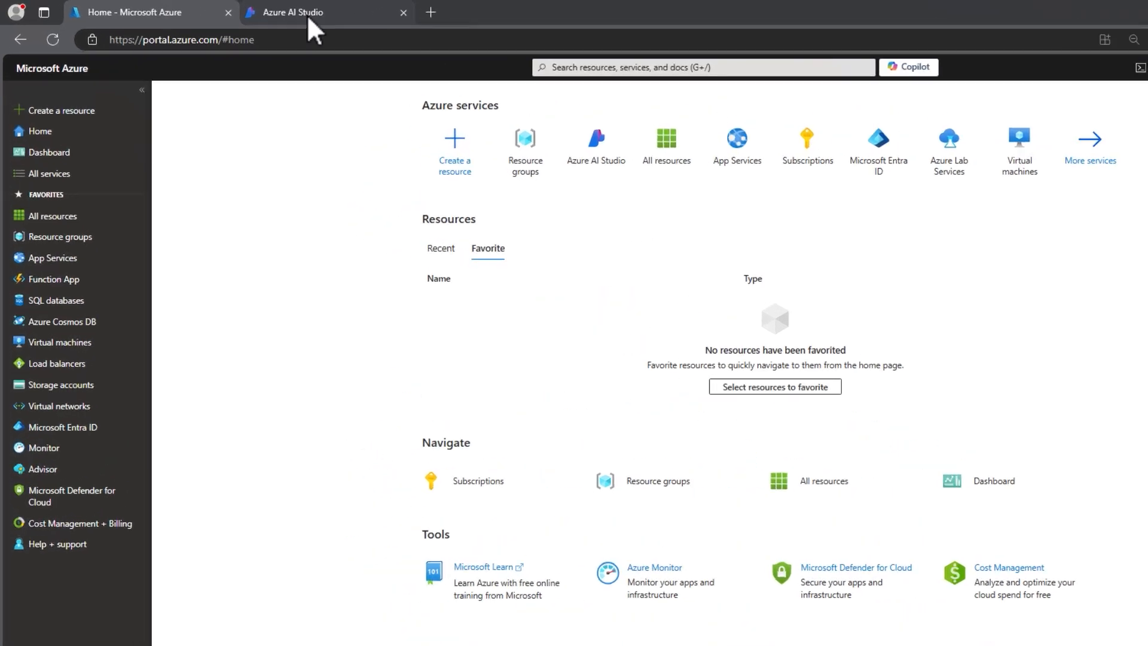
# Switch to Azure AI Studio and start a new project named demo001
pyautogui.click(306, 14)
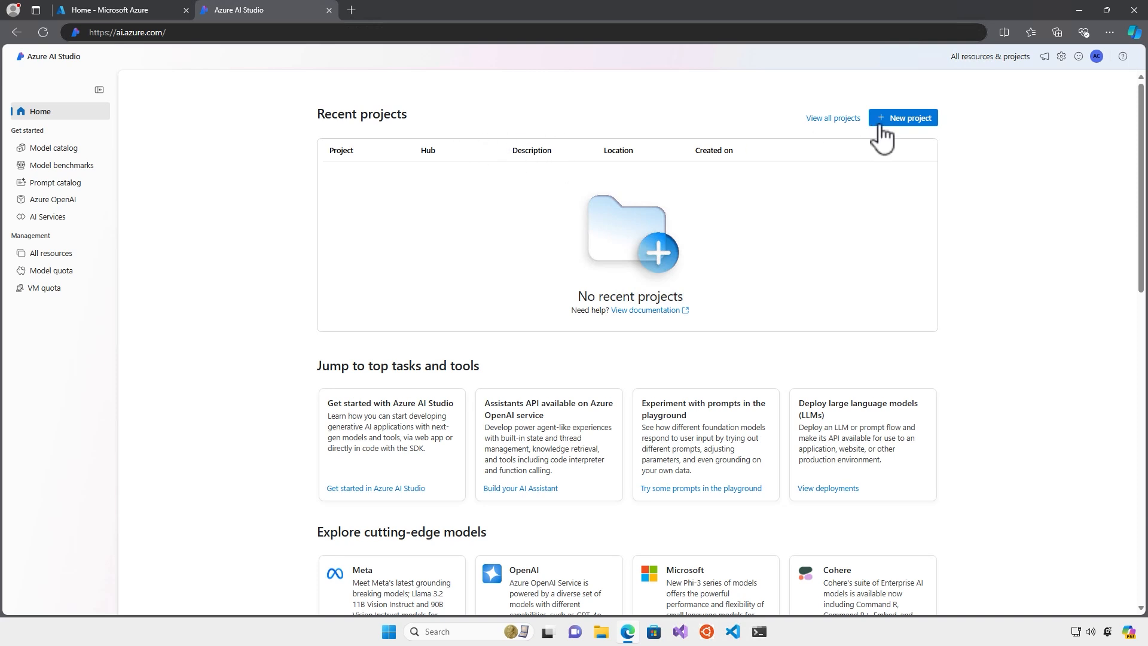
pyautogui.click(919, 123)
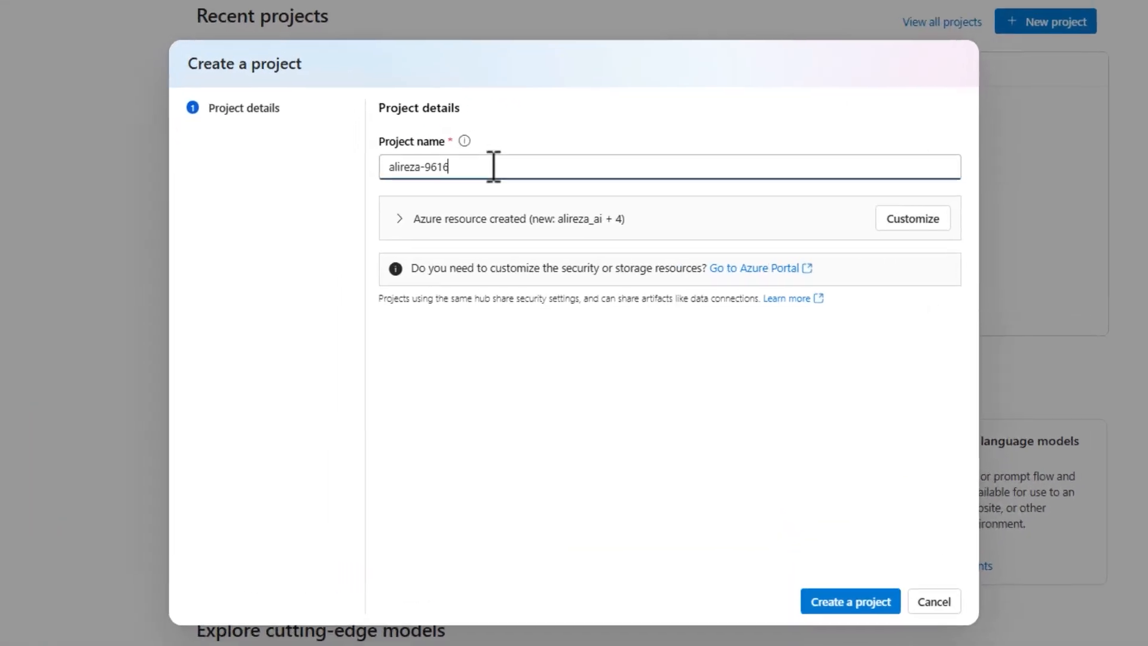
pyautogui.tripleClick(492, 164)
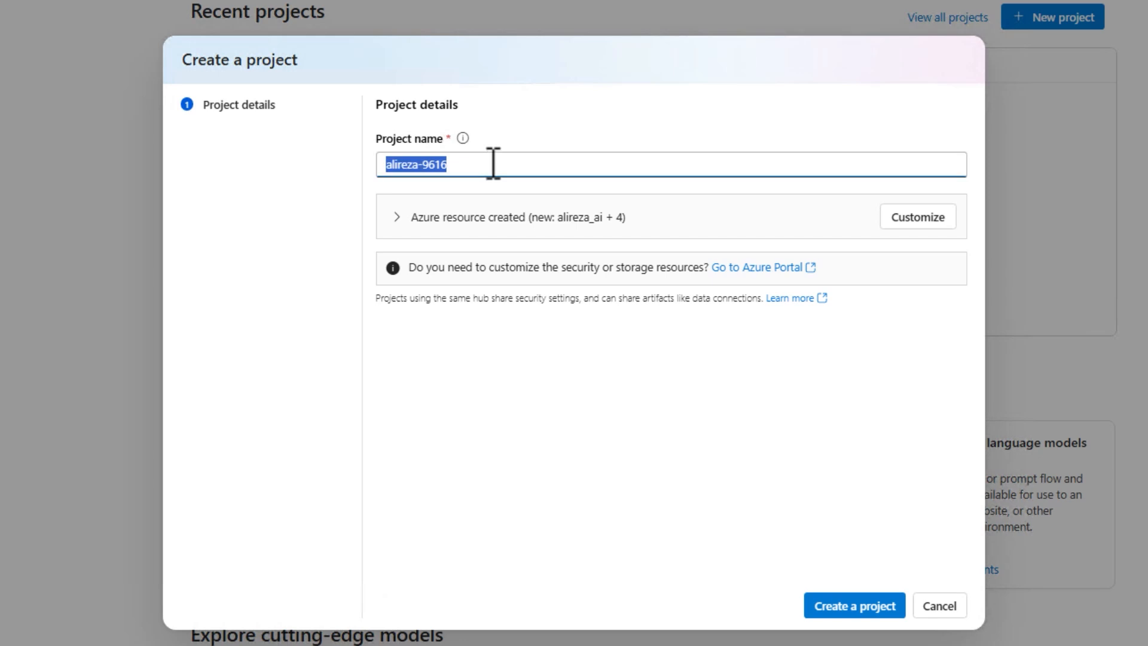
pyautogui.write('dem')
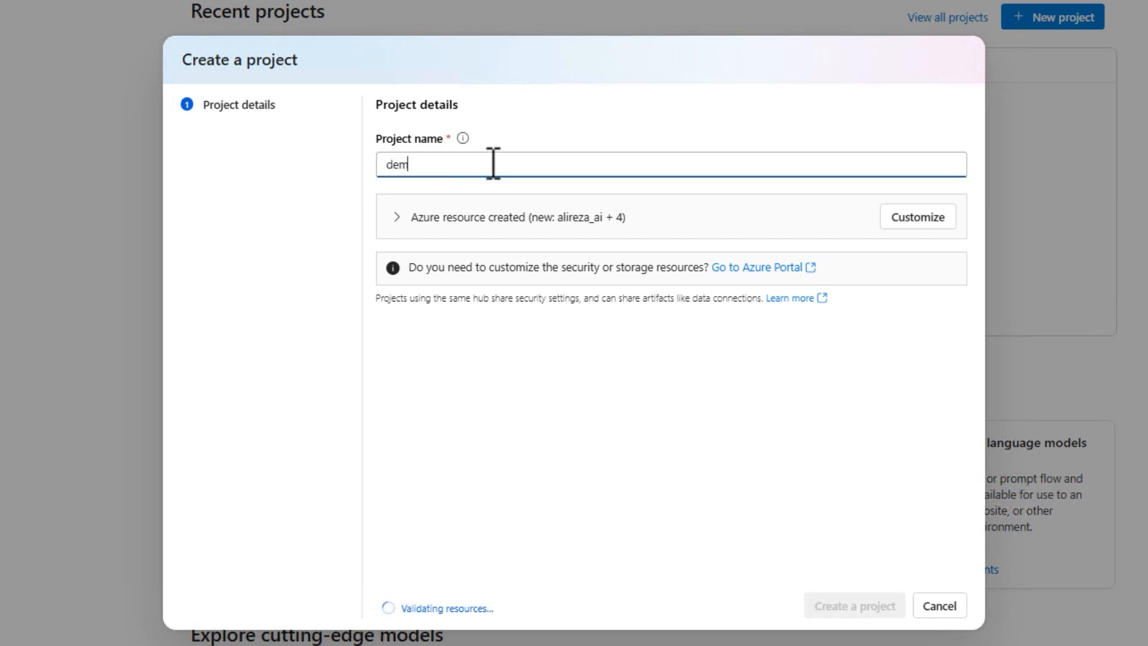
pyautogui.write('o001')
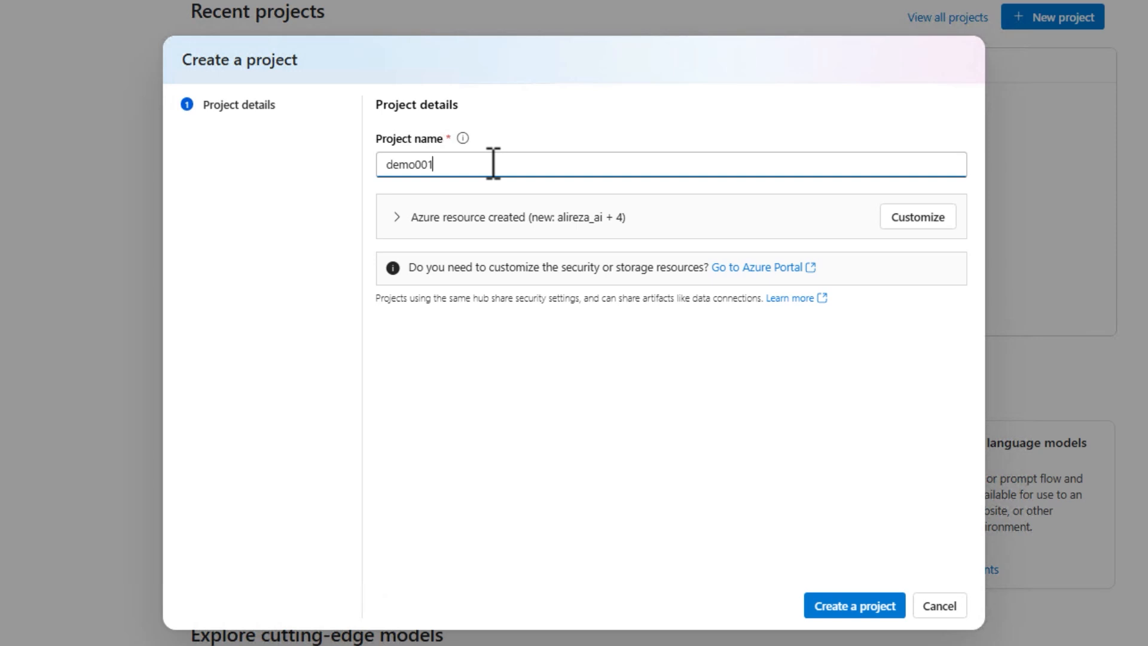
# Expand the project's Azure resource details, customize them, and name the new hub hubdemo001
pyautogui.click(396, 218)
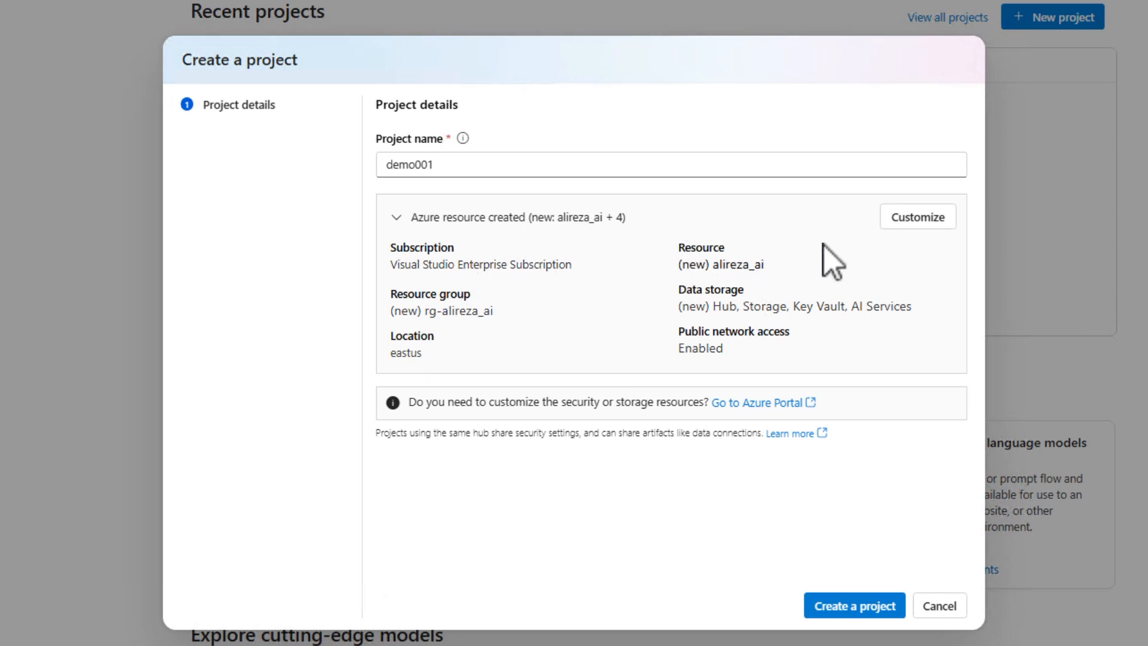
pyautogui.click(918, 221)
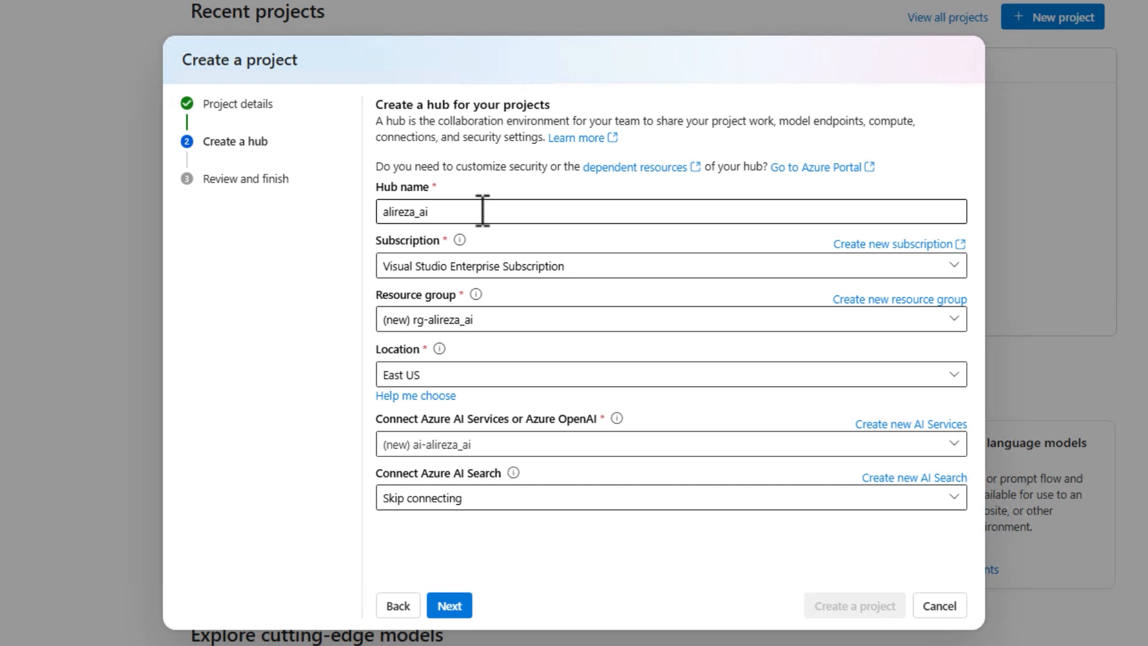
pyautogui.click(482, 211)
pyautogui.hotkey('ctrl', 'a')
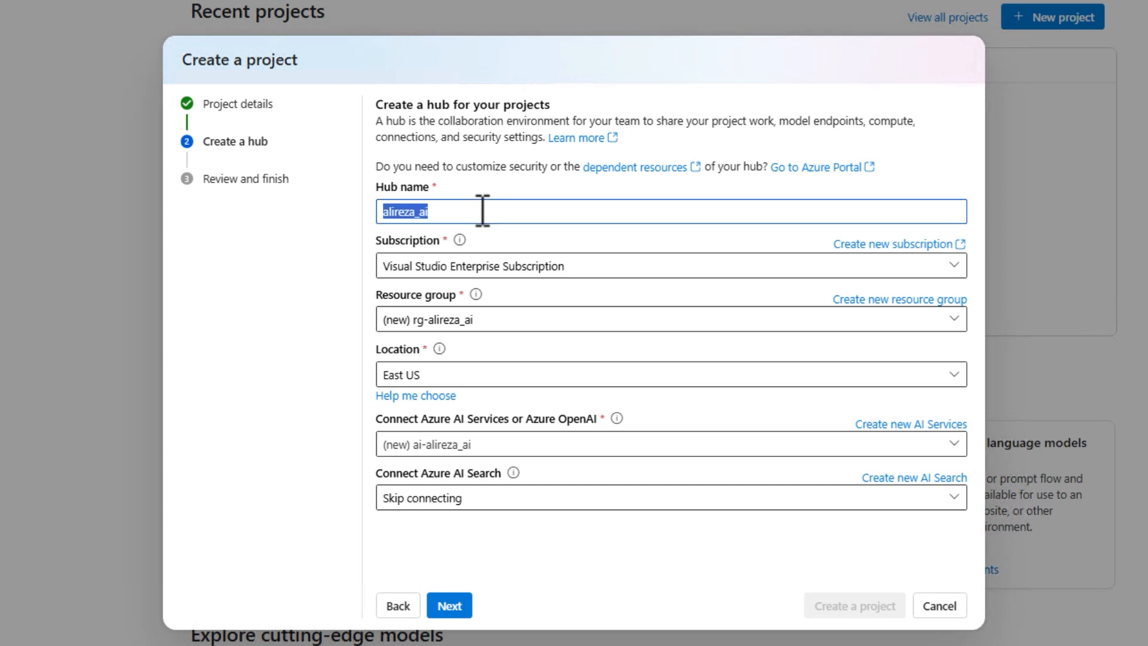
pyautogui.write('a')
pyautogui.press('BackSpace')
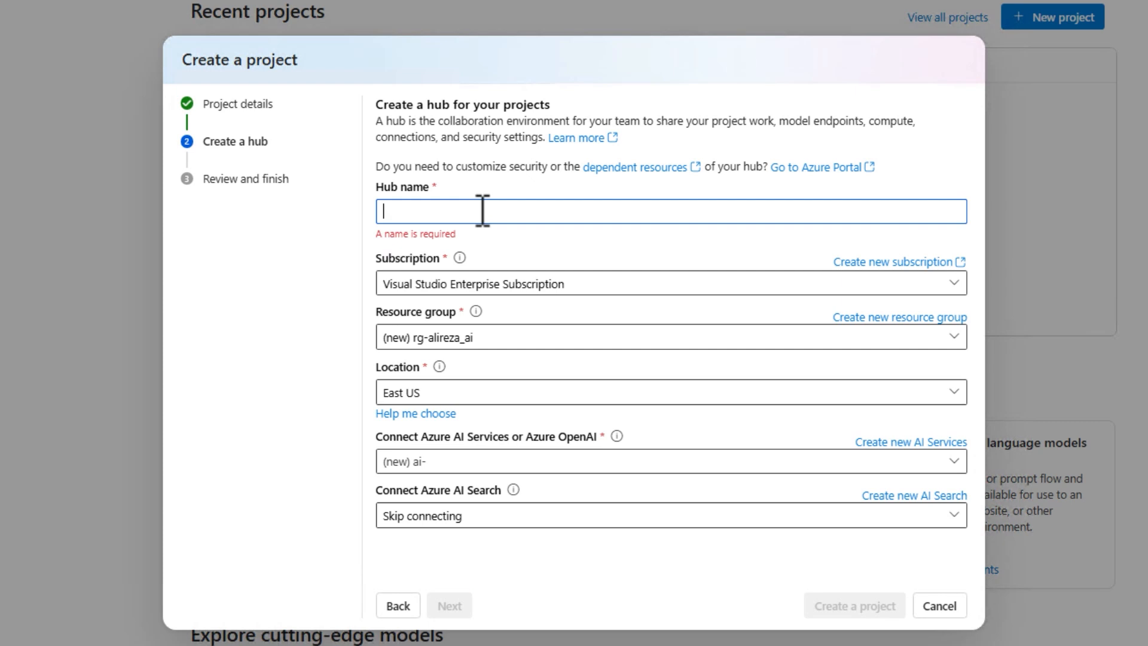
pyautogui.write('hubdem')
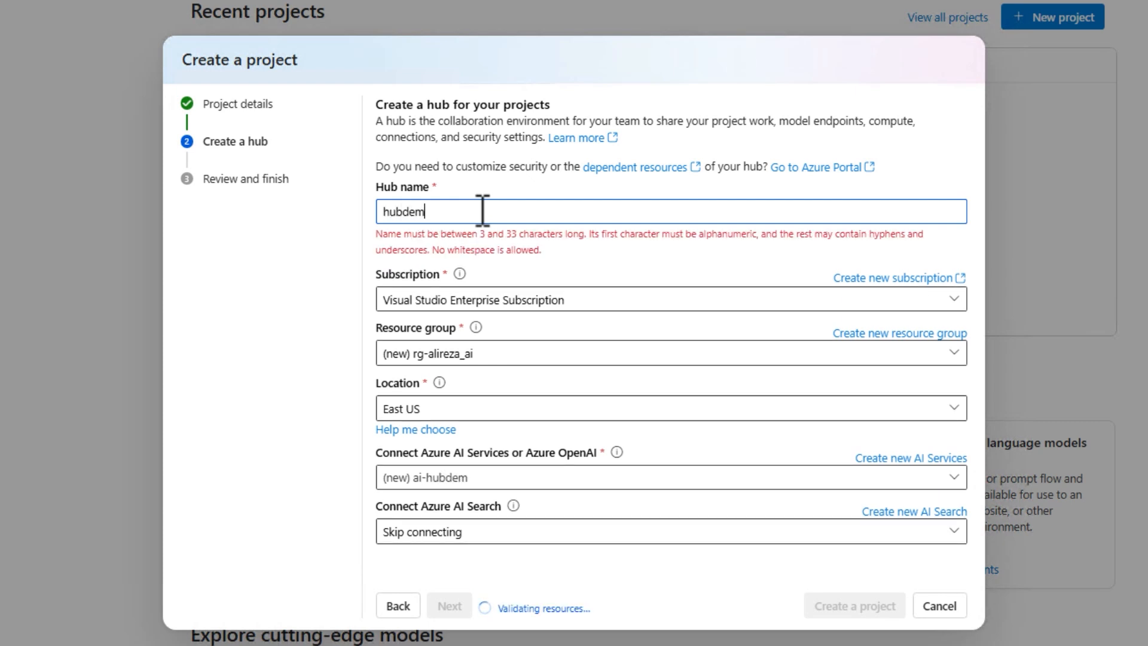
pyautogui.write('o001')
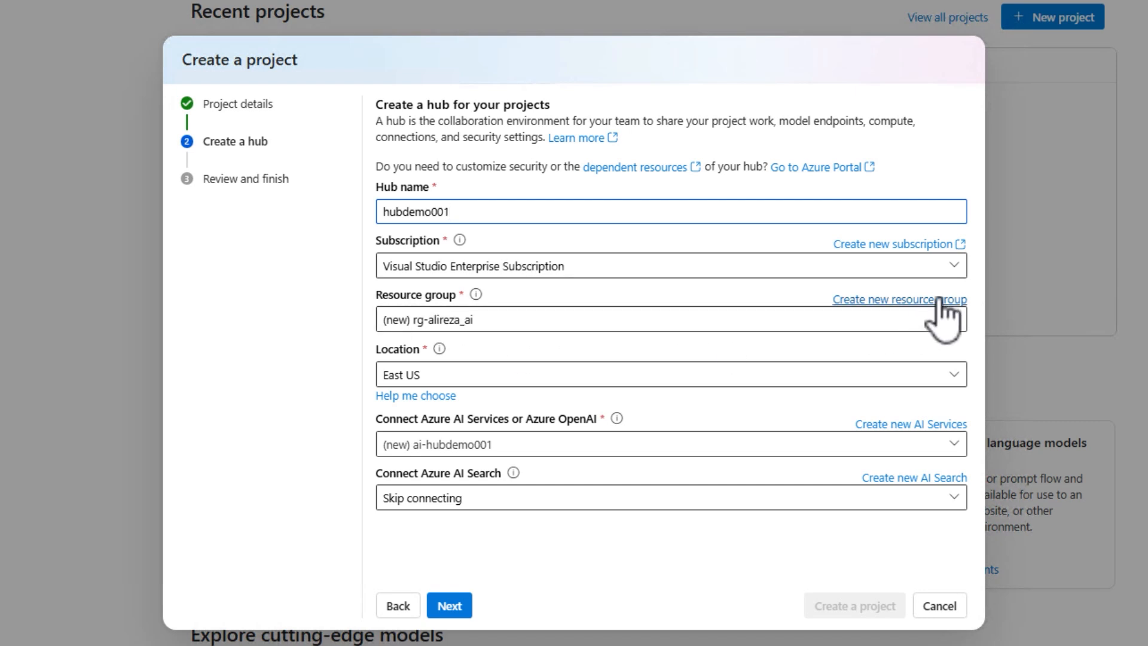
# Create a new resource group named rg-demo001 for the hub
pyautogui.click(919, 302)
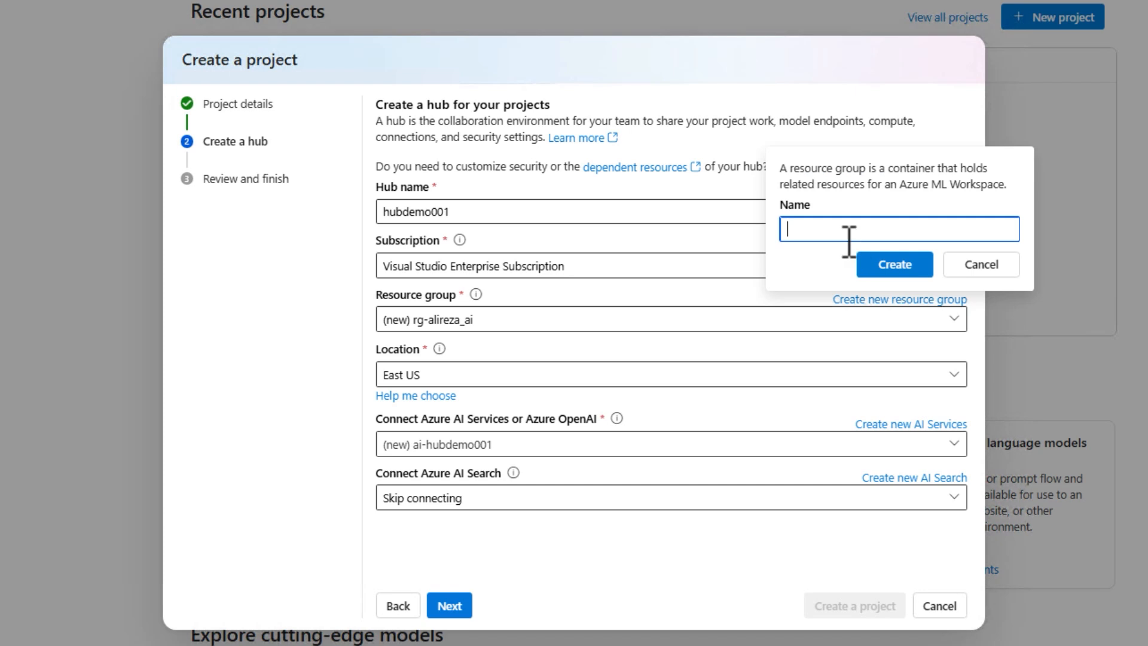
pyautogui.write('rg-demo001')
pyautogui.click(873, 261)
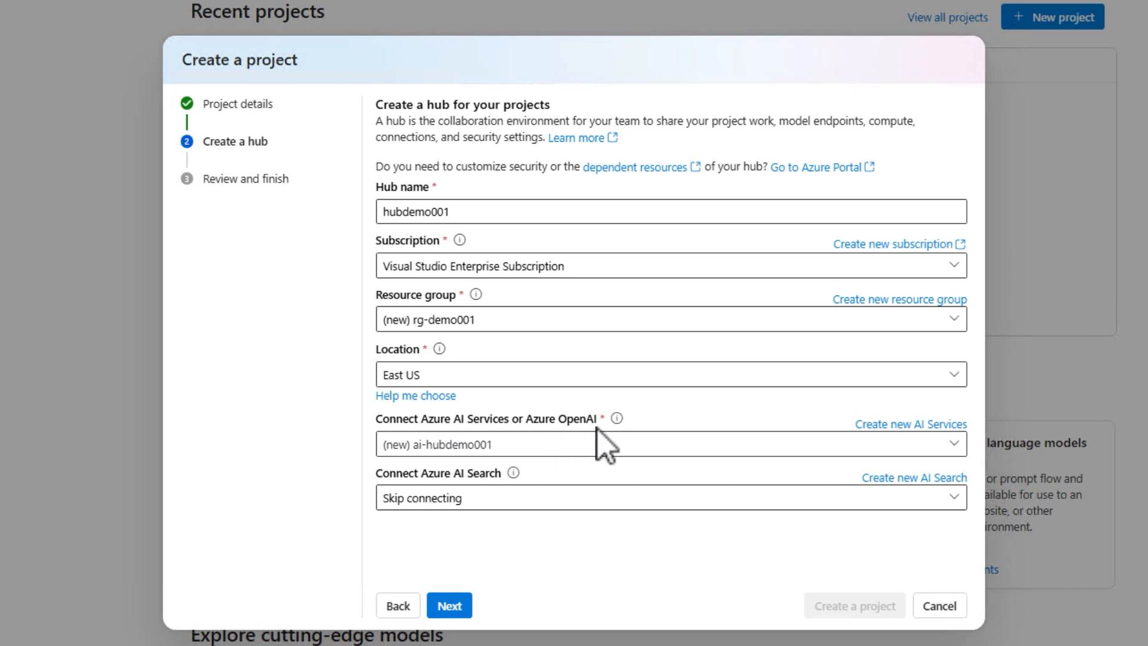
# Create a new AI Services resource named openaidemo001 for the hub connection
pyautogui.click(911, 426)
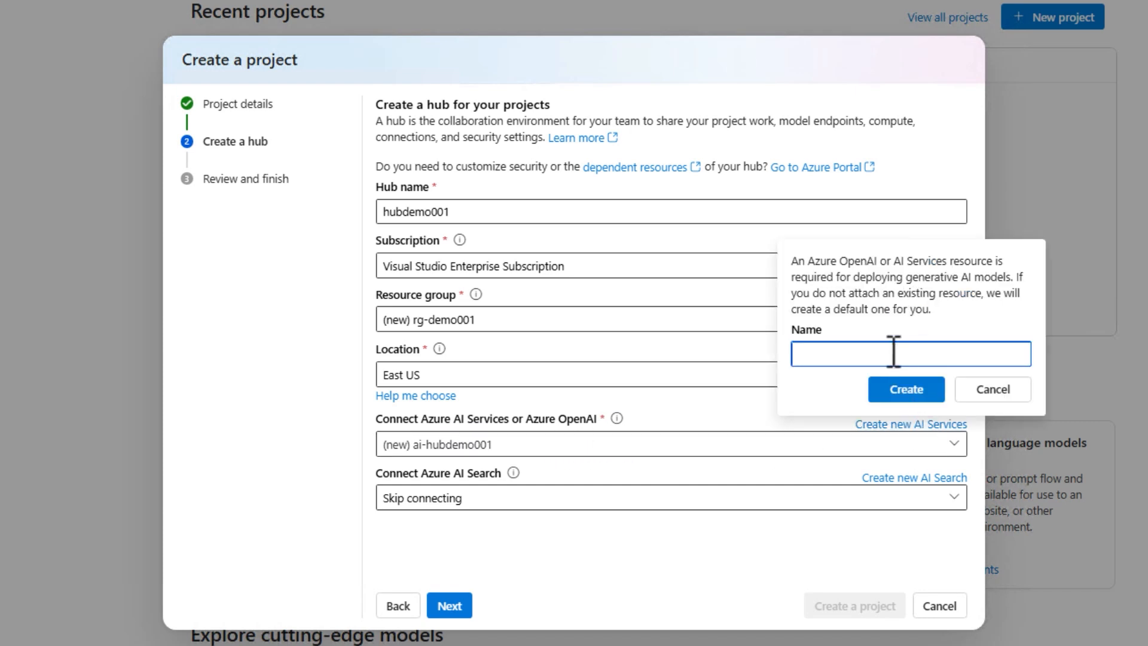
pyautogui.write('azurei')
pyautogui.press('BackSpace')
pyautogui.press('BackSpace')
pyautogui.press('BackSpace')
pyautogui.press('BackSpace')
pyautogui.press('BackSpace')
pyautogui.press('BackSpace')
pyautogui.write('openai')
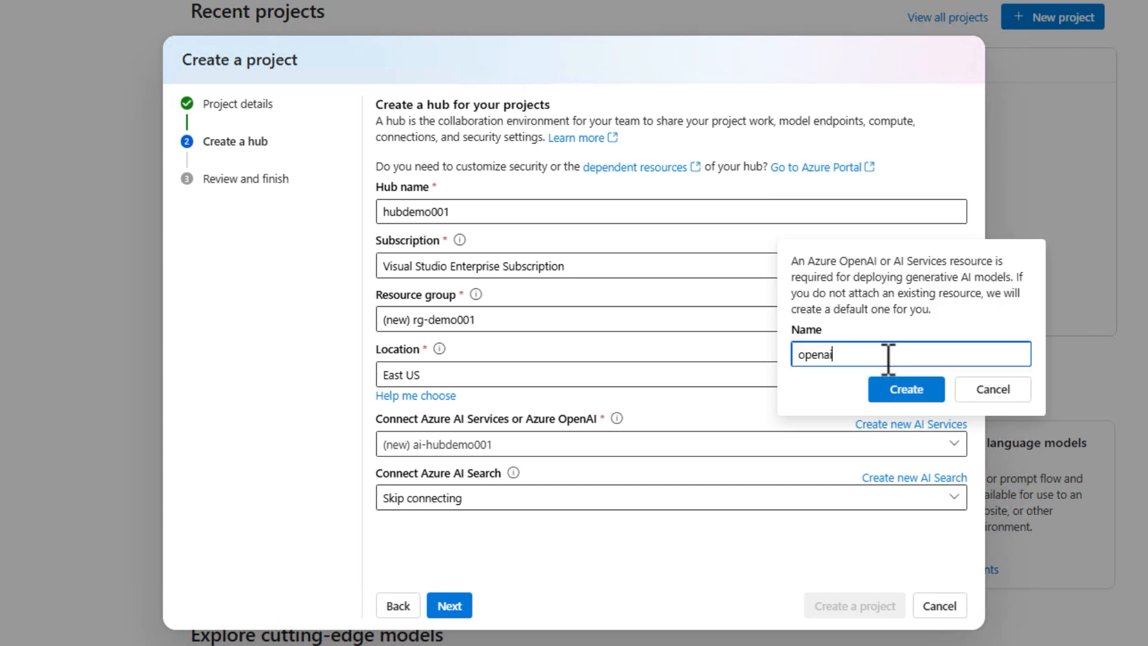
pyautogui.write('demo001')
pyautogui.click(906, 391)
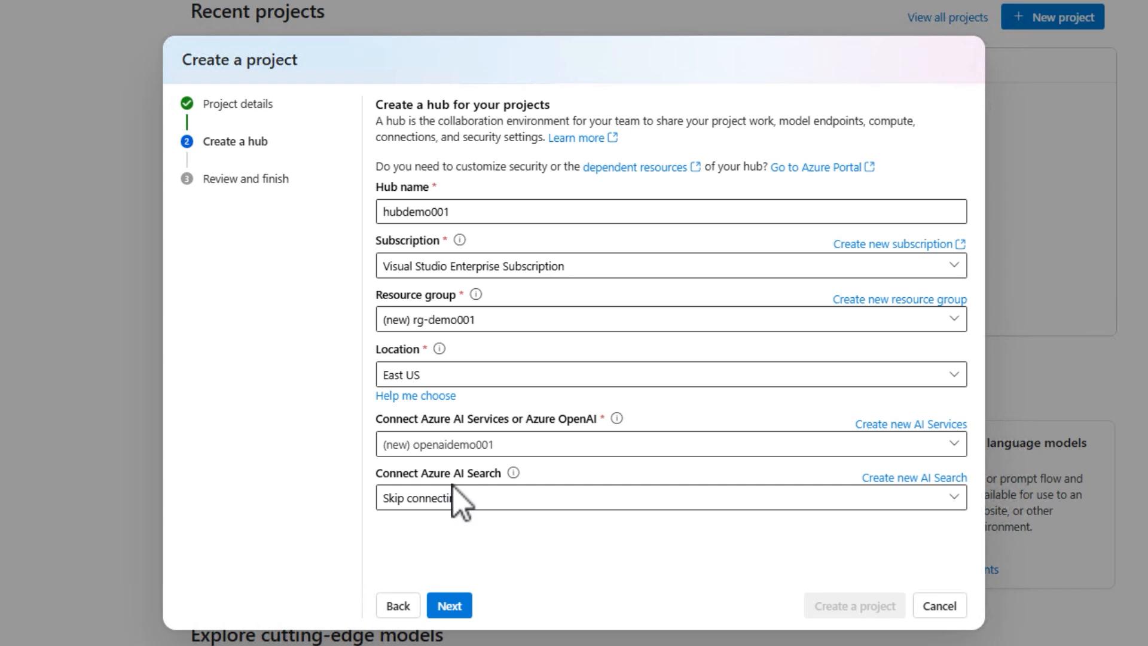
# Add a new Azure AI Search resource named aisearchdemo001, and finish creating the project
pyautogui.click(891, 478)
pyautogui.write('aisearc')
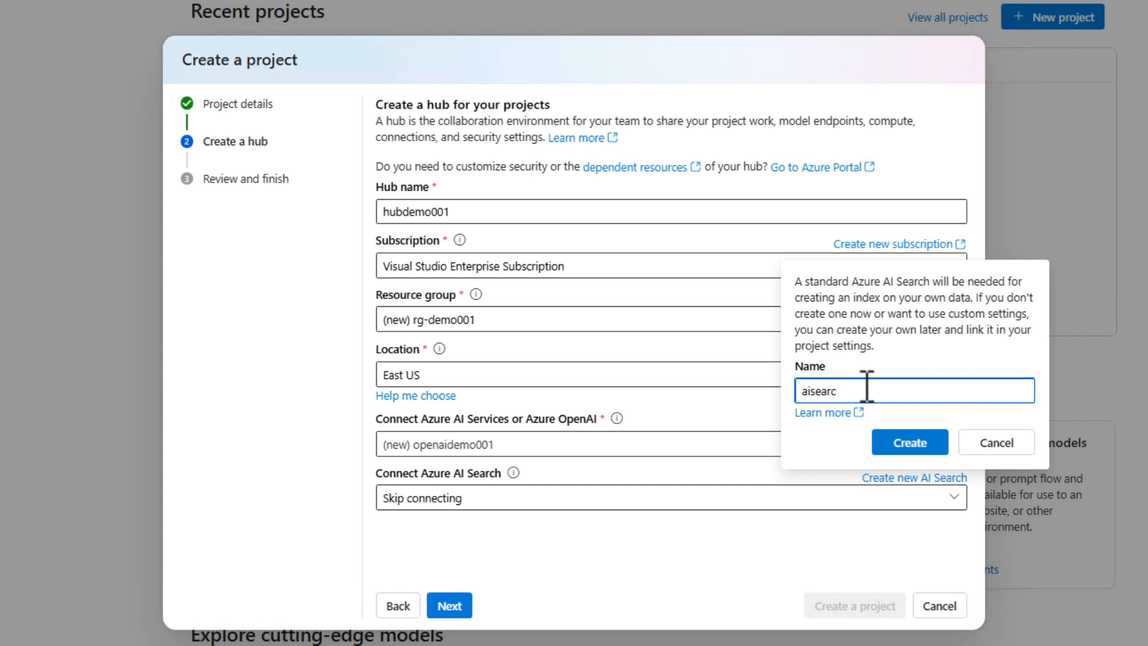
pyautogui.write('hdemo001')
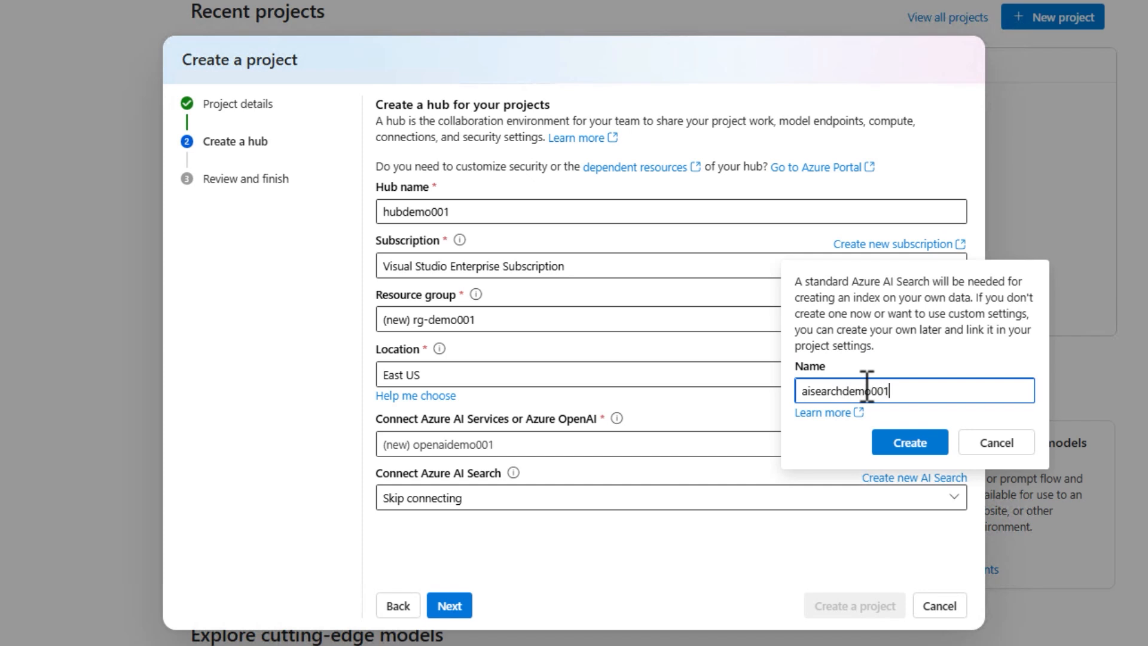
pyautogui.click(910, 442)
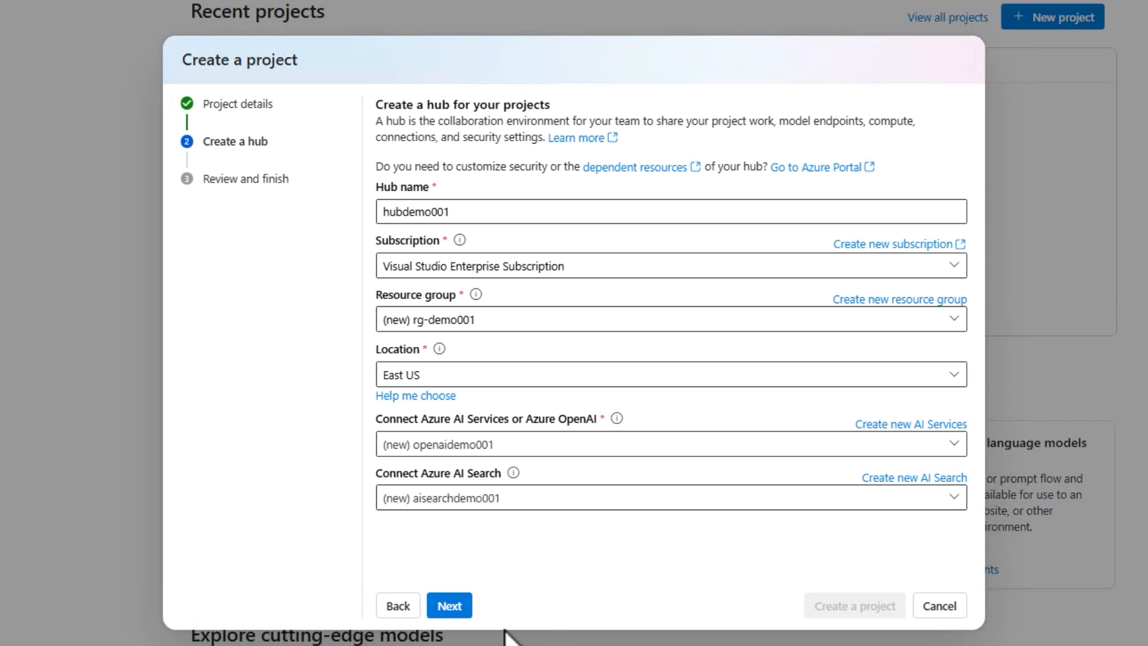
pyautogui.click(460, 615)
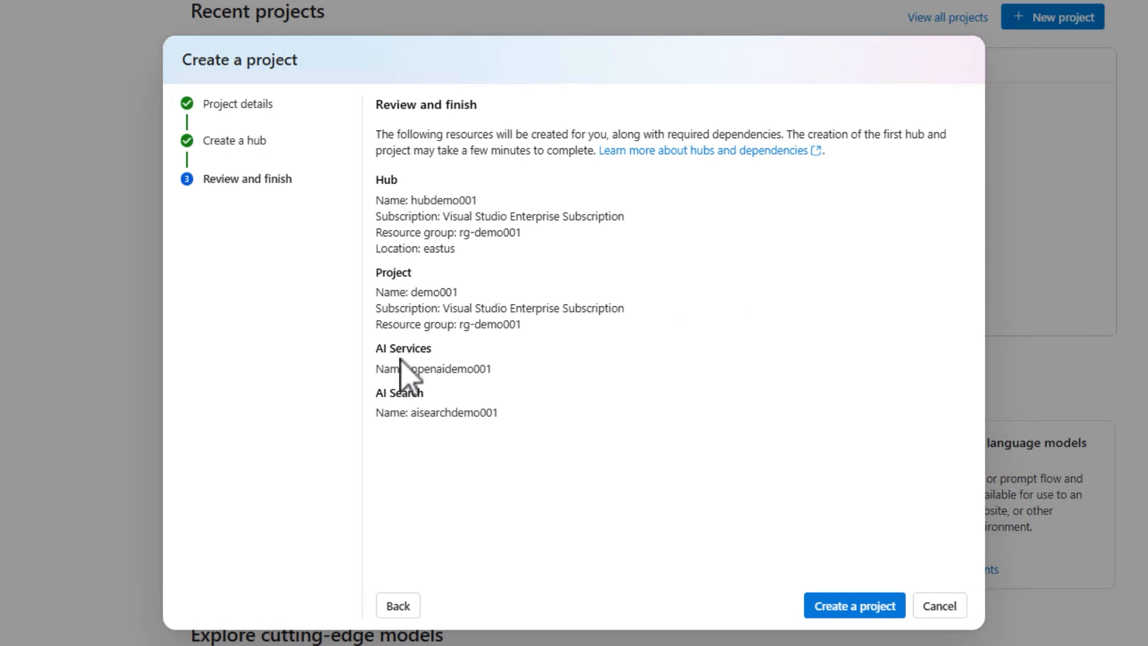
pyautogui.click(832, 604)
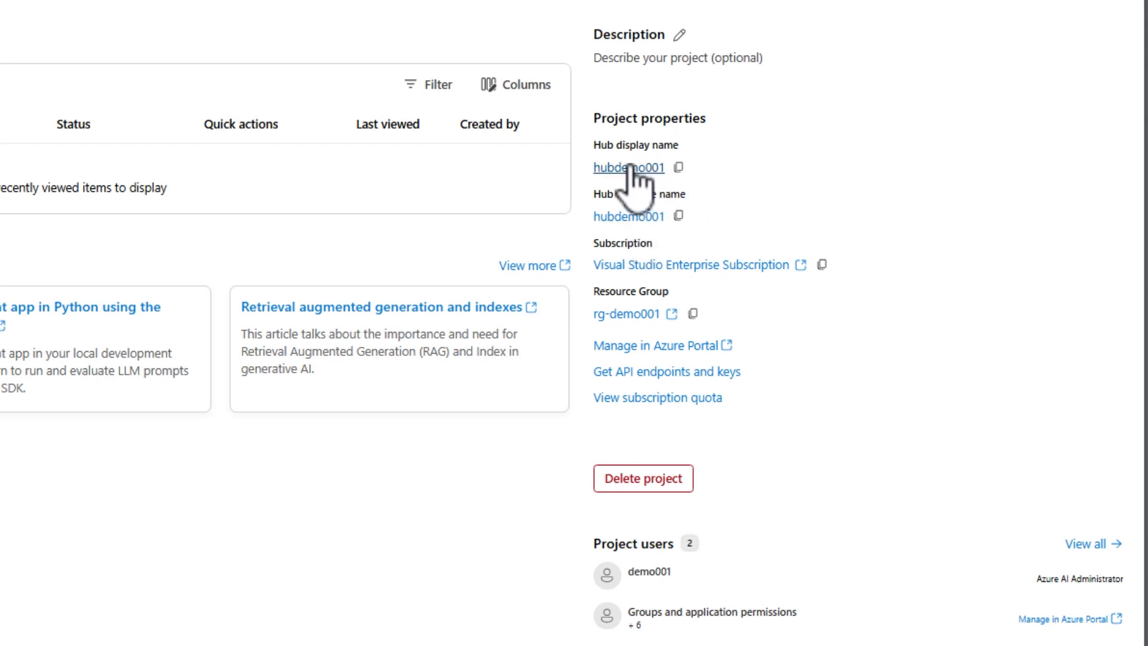
# Examine the hubdemo001 overview with its projects and connected resources, and return to the demo001 project
pyautogui.click(630, 168)
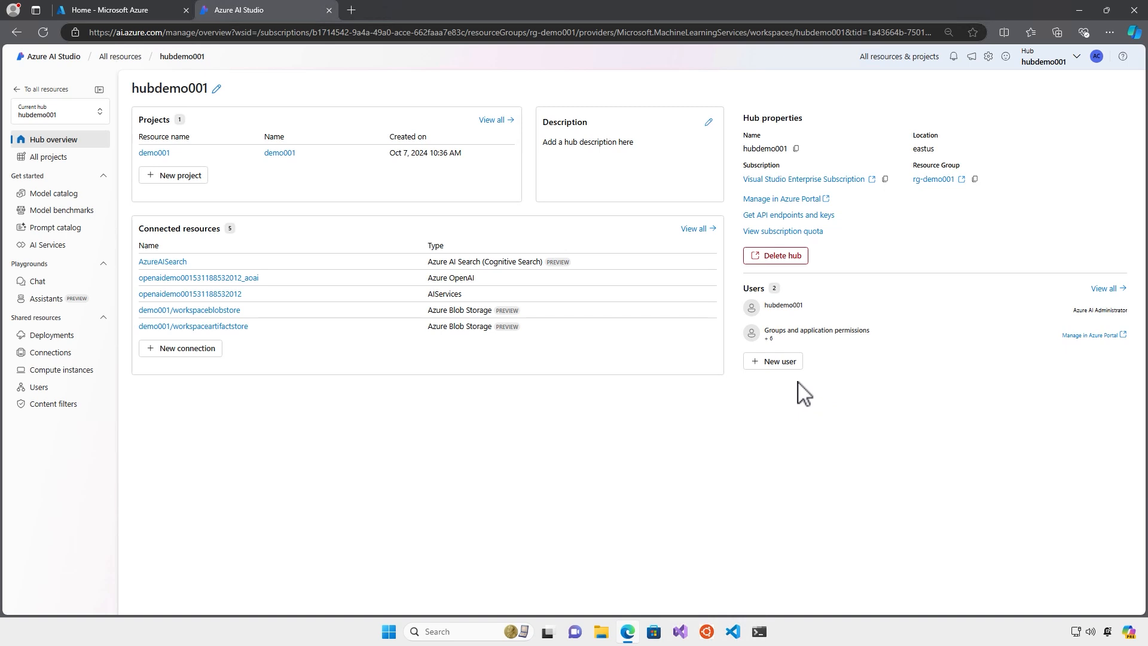
pyautogui.click(153, 153)
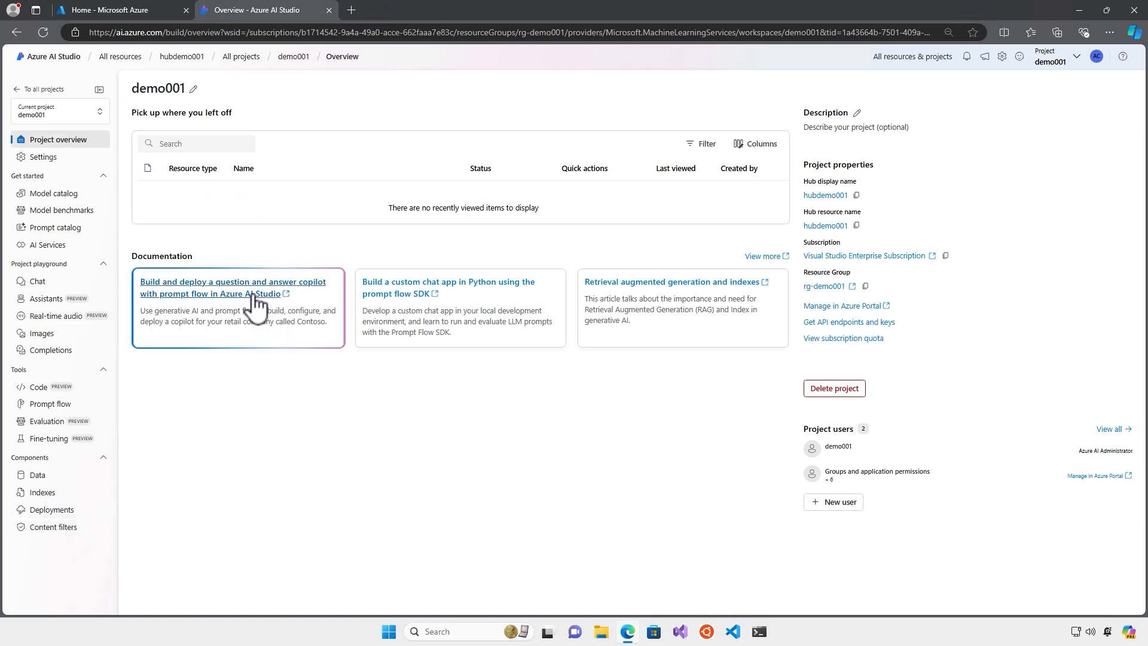
# Browse the chat completion models offered for a new deployment in the chat playground, and leave without choosing one
pyautogui.click(38, 282)
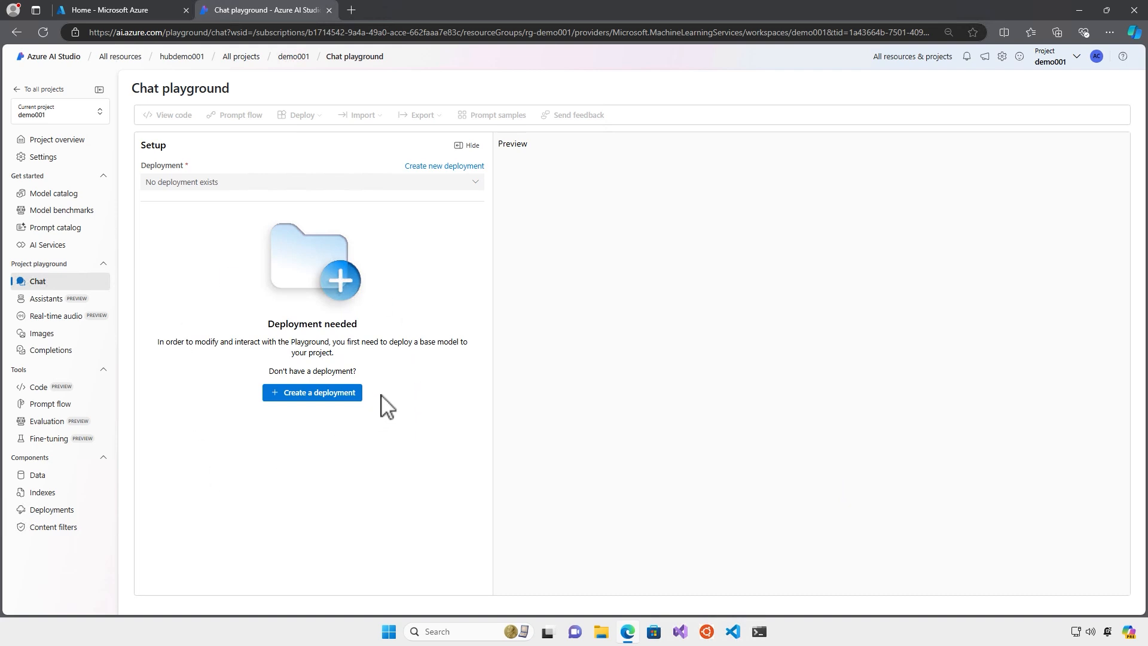
pyautogui.click(313, 392)
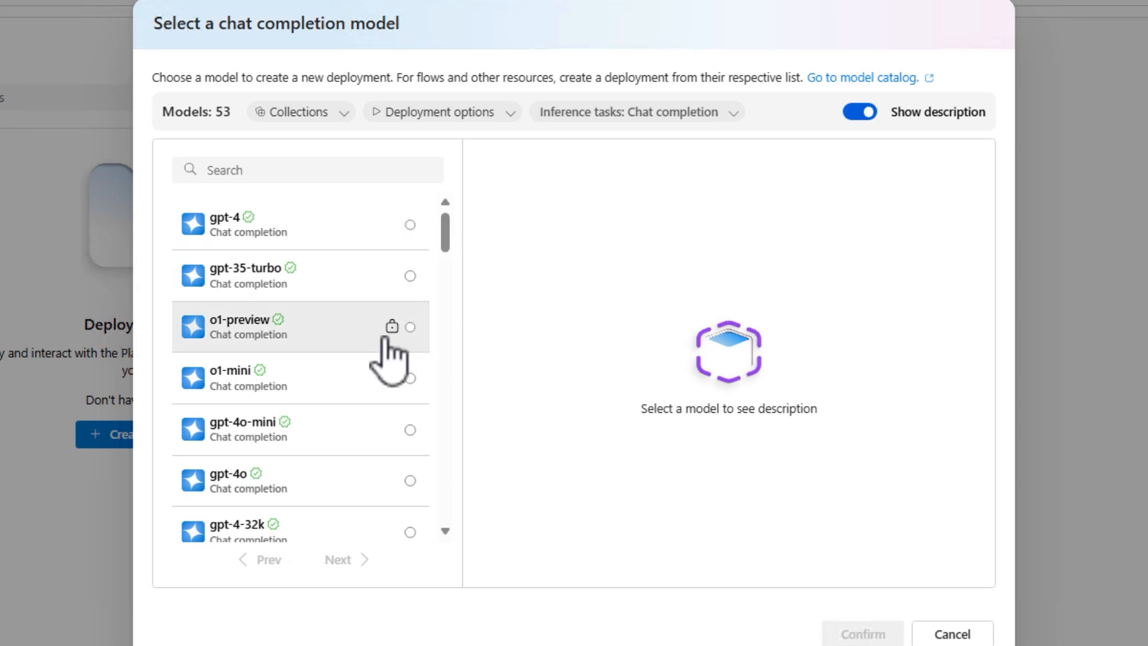
pyautogui.moveTo(445, 239); pyautogui.dragTo(452, 197)
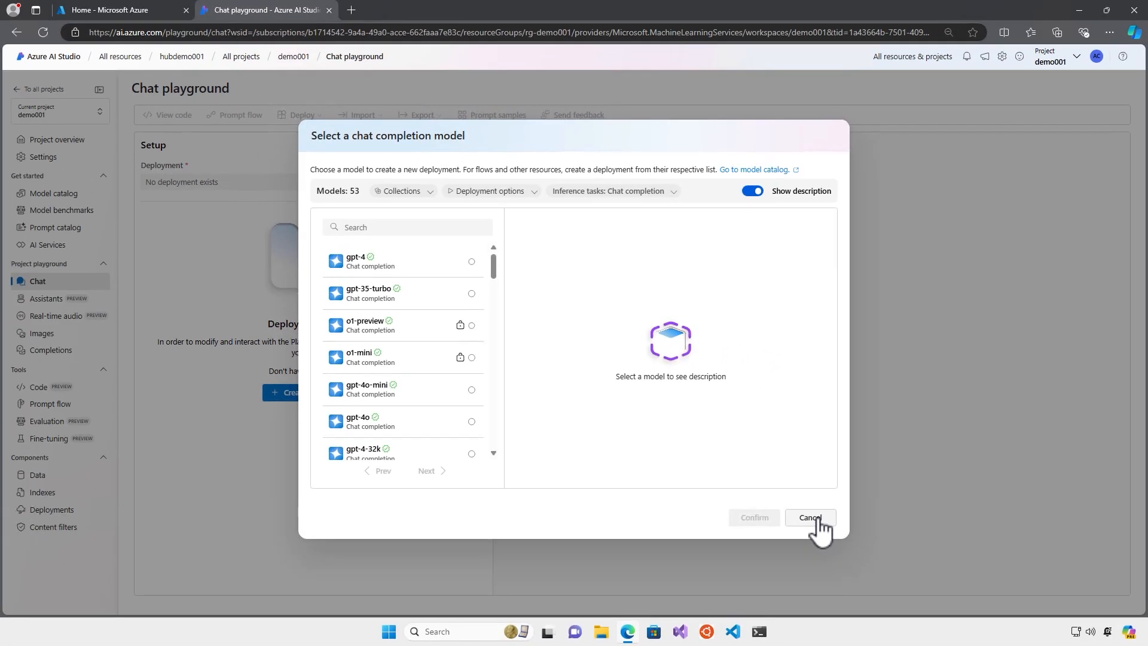
pyautogui.click(818, 518)
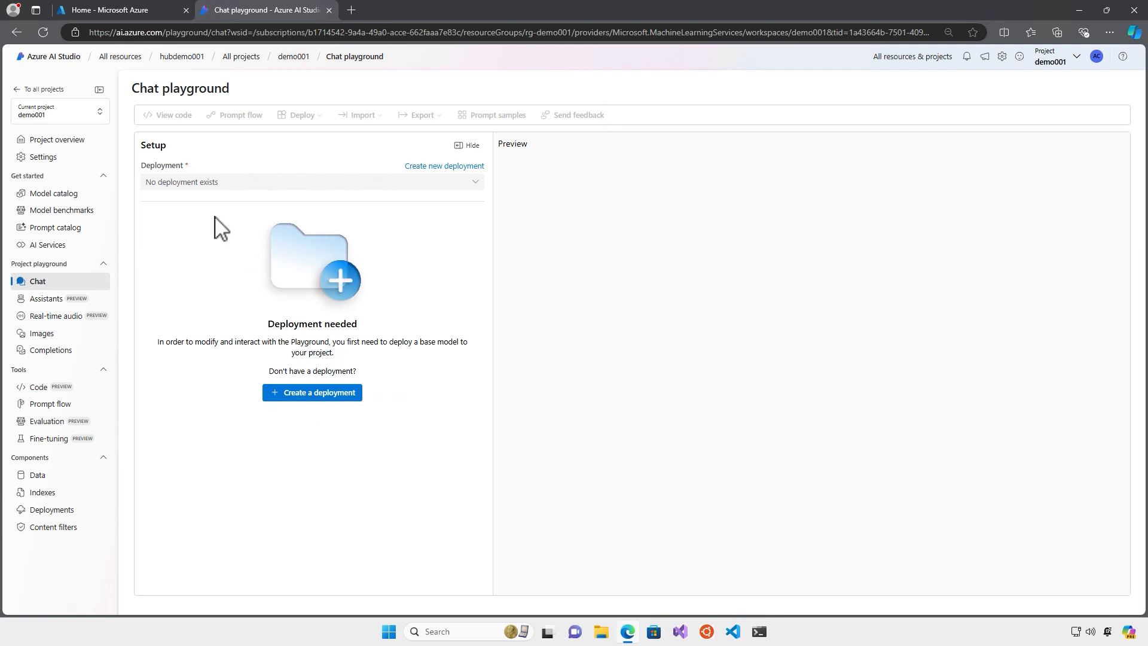
# Examine the gpt-4o model's description in the model catalog
pyautogui.click(57, 197)
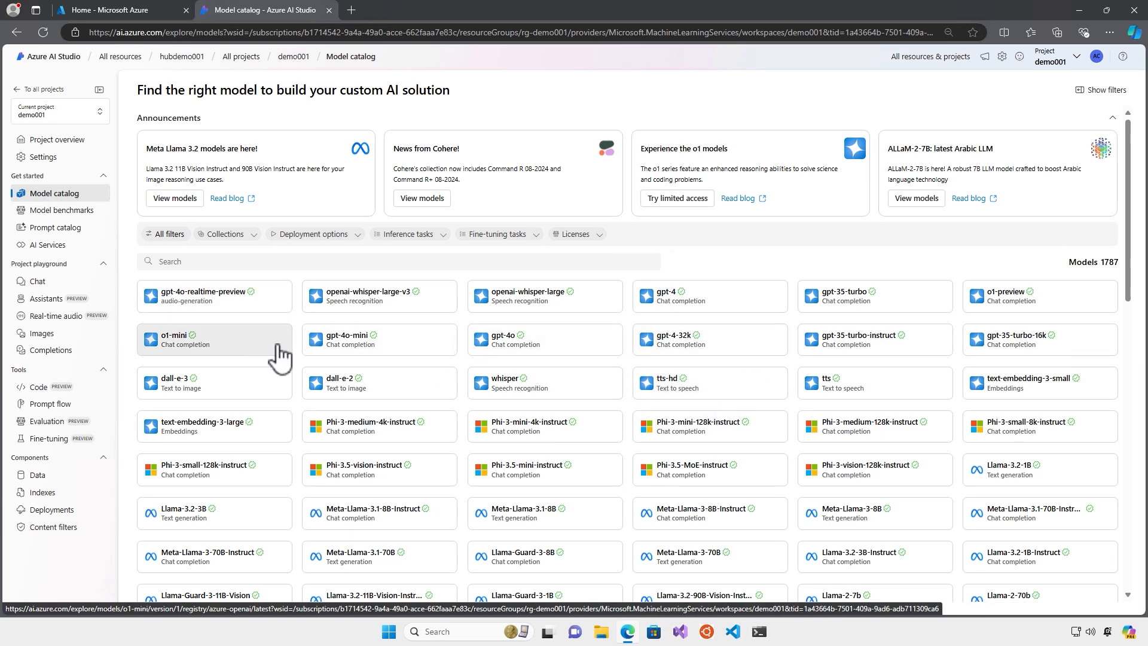
pyautogui.click(580, 352)
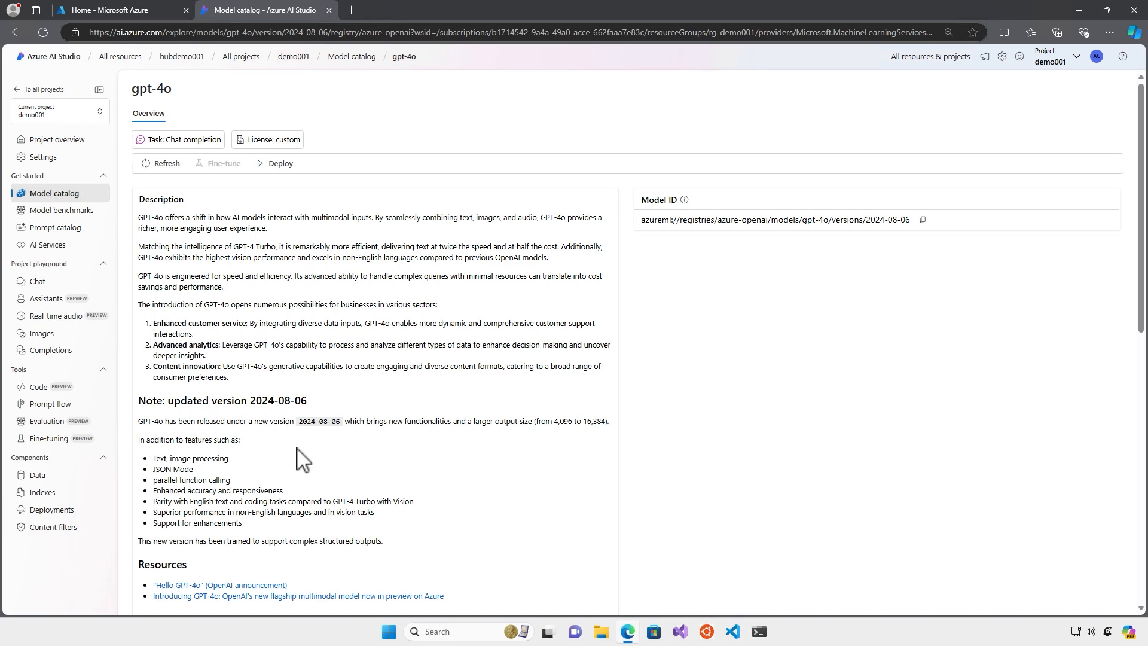
# Start a new base model deployment in the demo001 project's deployments, choosing the gpt-4 chat completion model
pyautogui.click(55, 514)
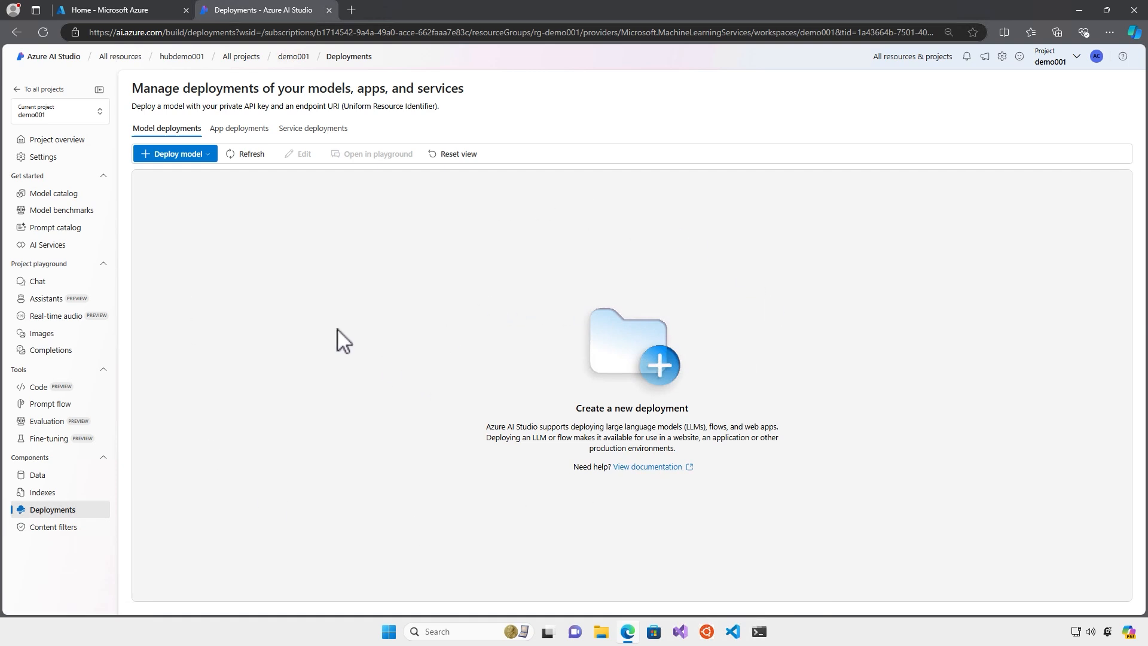
pyautogui.click(202, 157)
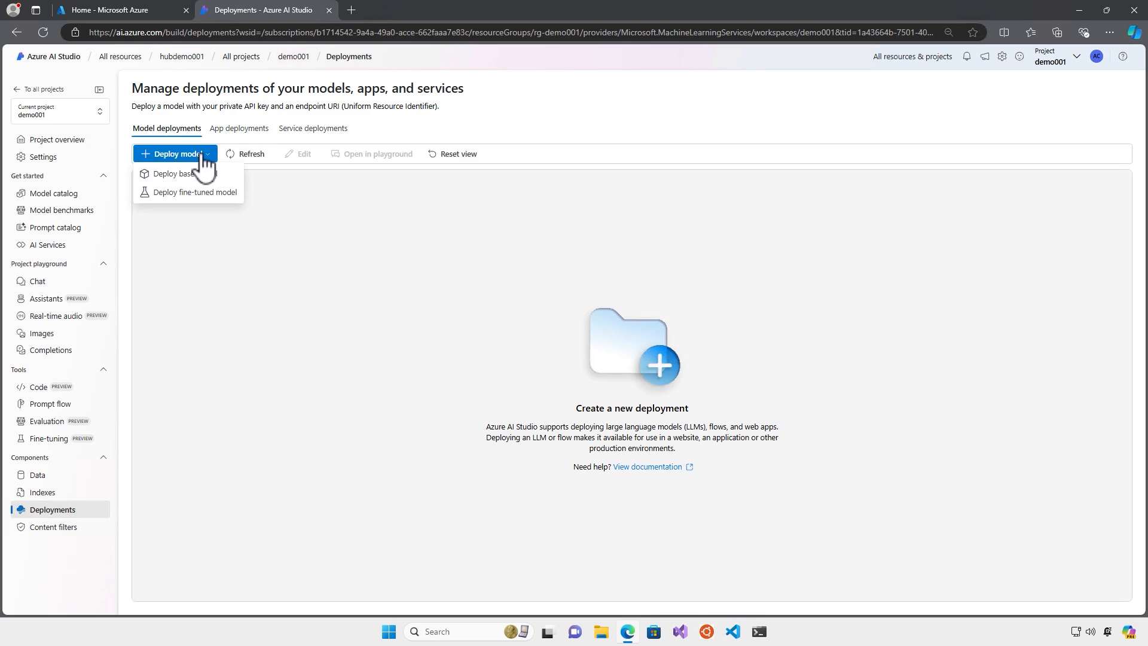
pyautogui.click(188, 176)
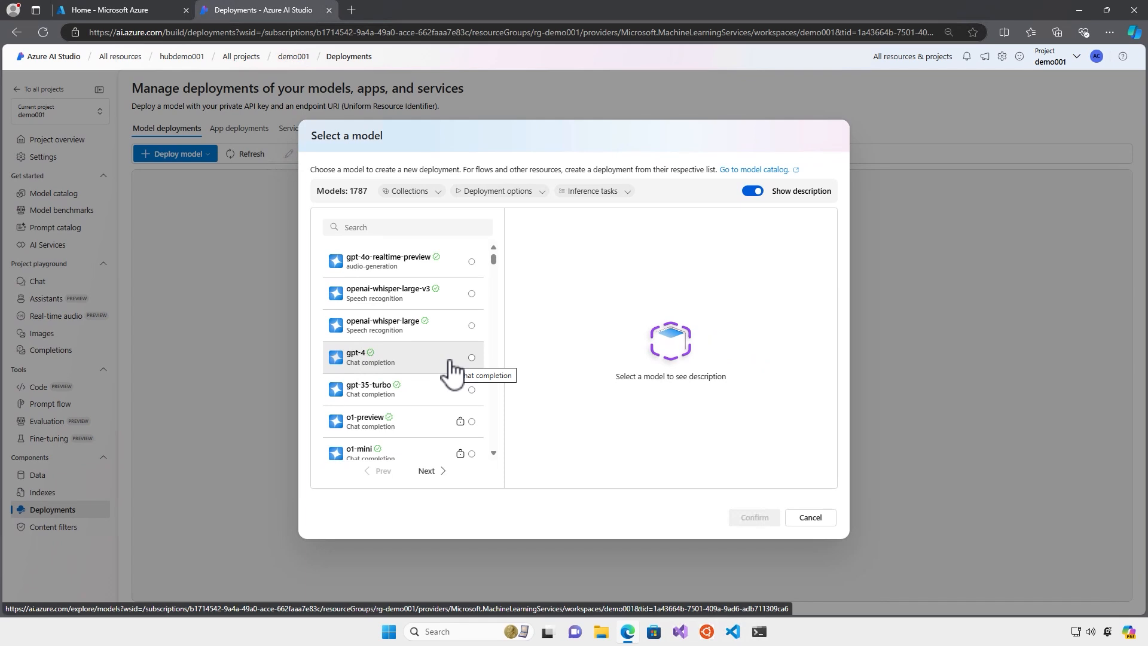
pyautogui.click(471, 357)
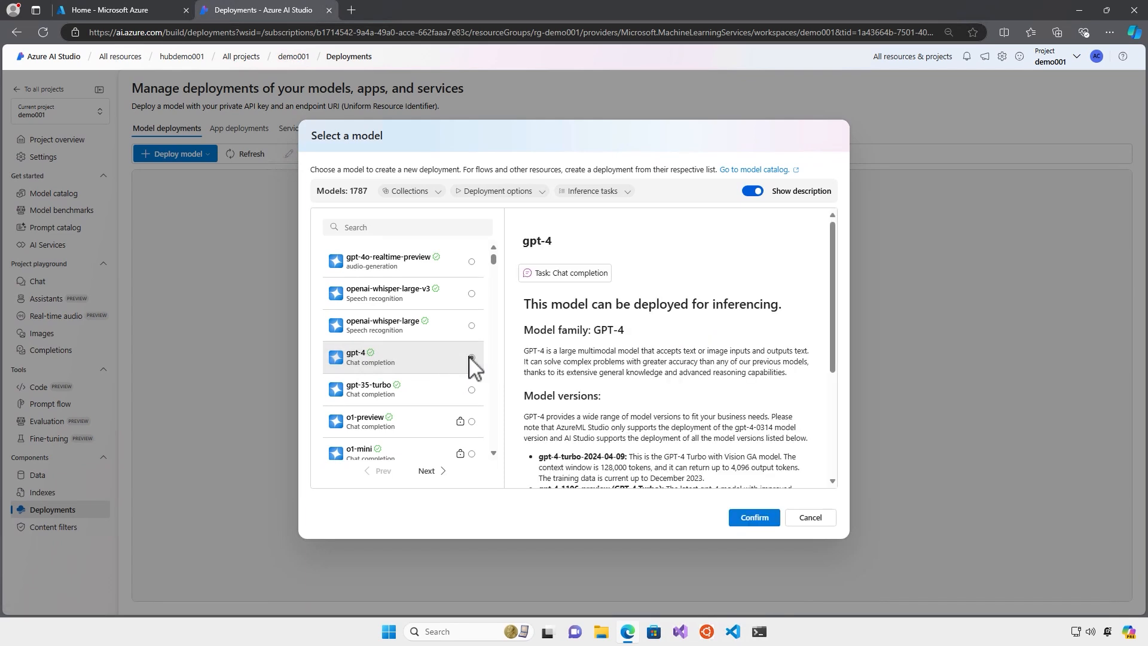
pyautogui.click(756, 520)
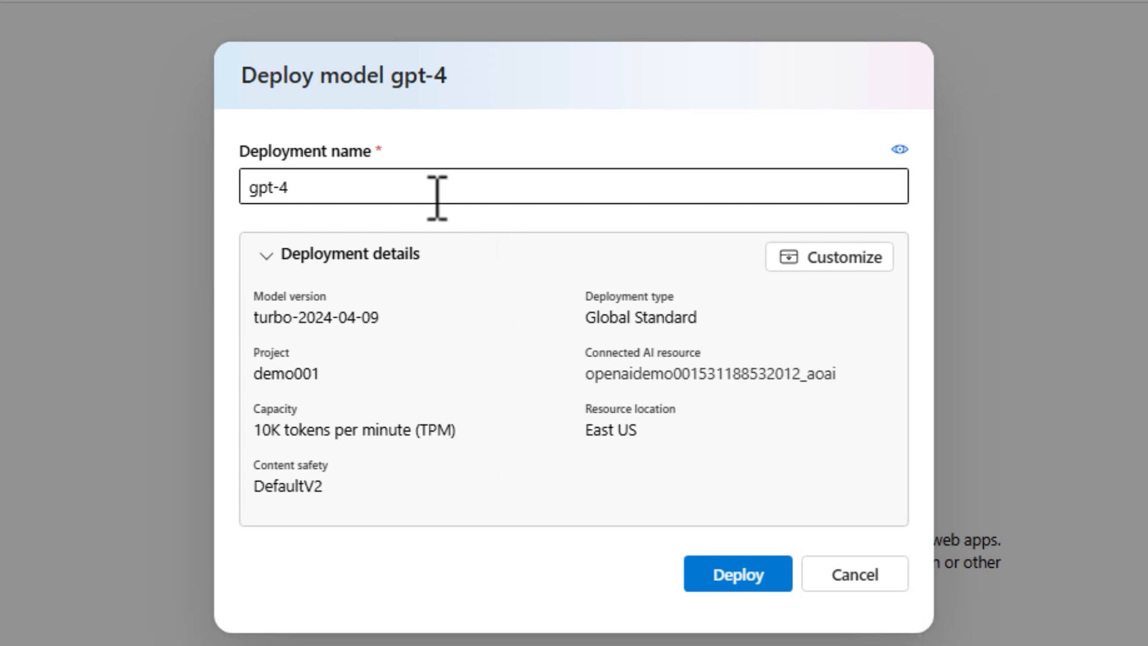
# Customize the gpt-4 deployment with a tokens per minute rate limit of 120K, keeping its default name, and deploy it
pyautogui.click(380, 191)
pyautogui.moveTo(379, 192); pyautogui.dragTo(251, 187)
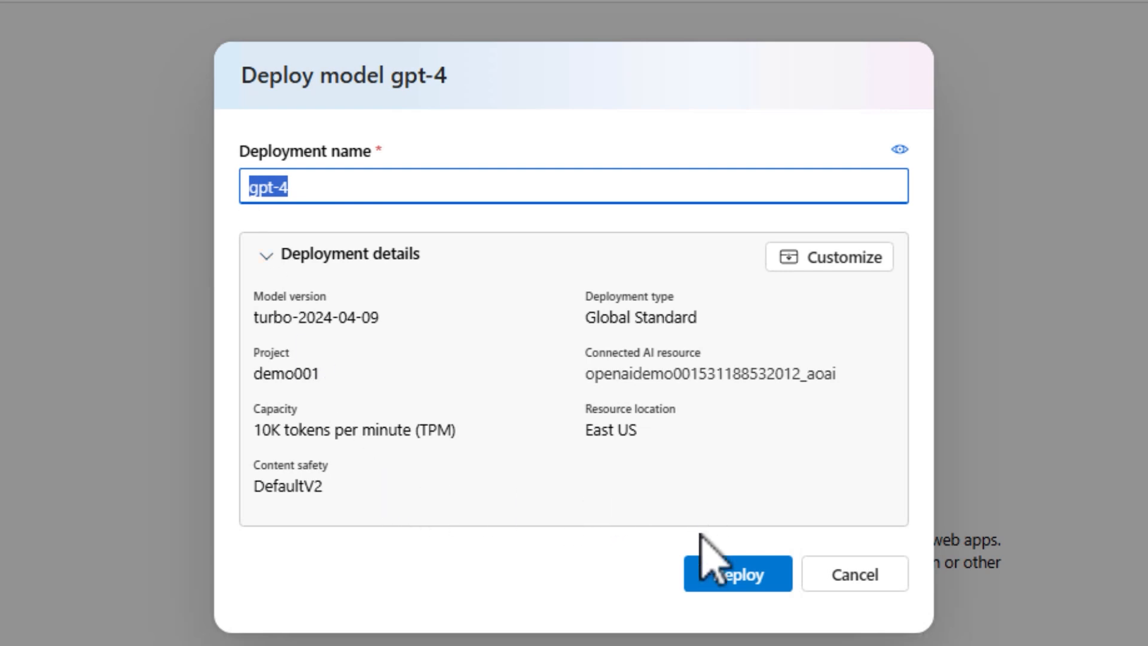
pyautogui.click(834, 257)
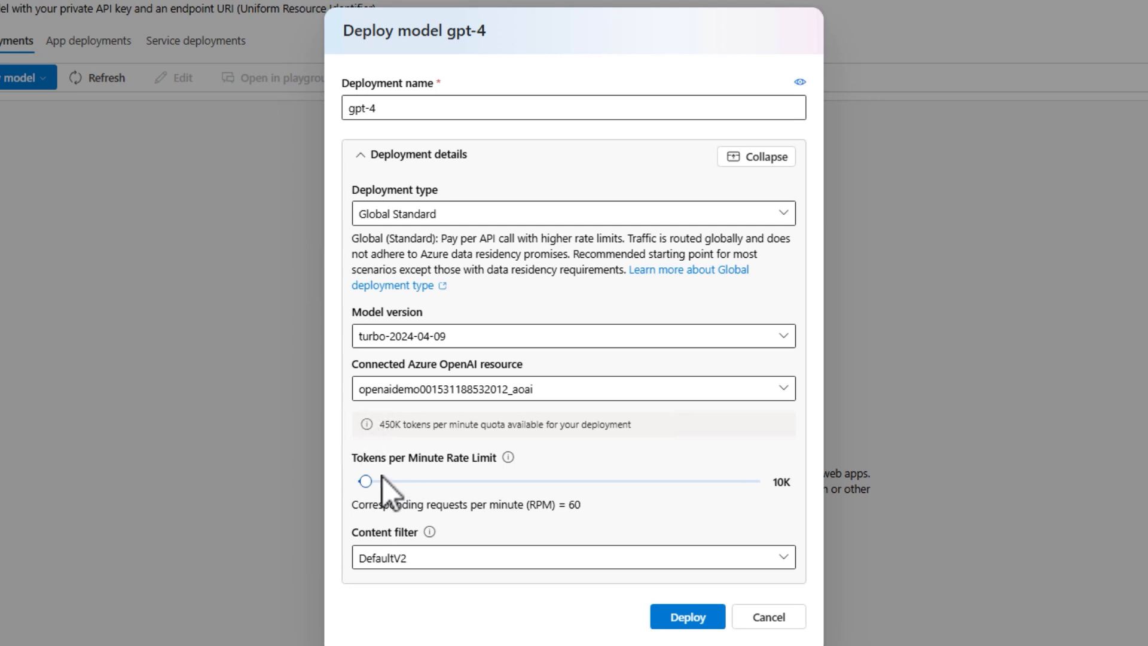
pyautogui.moveTo(367, 481); pyautogui.dragTo(483, 489)
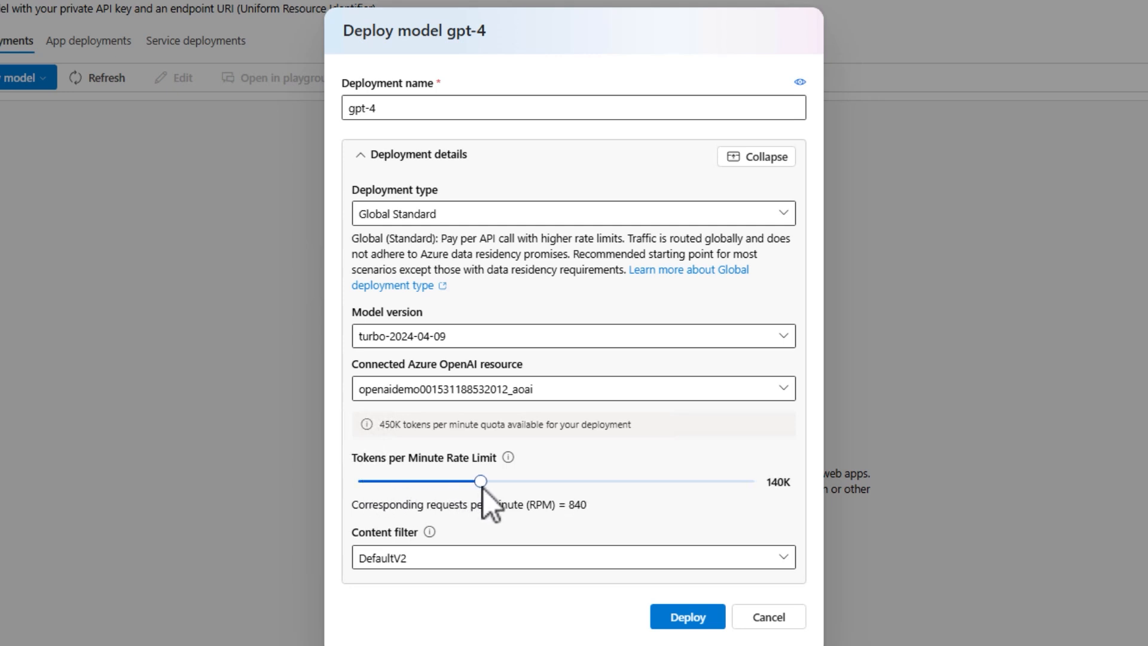
pyautogui.moveTo(483, 487); pyautogui.dragTo(464, 483)
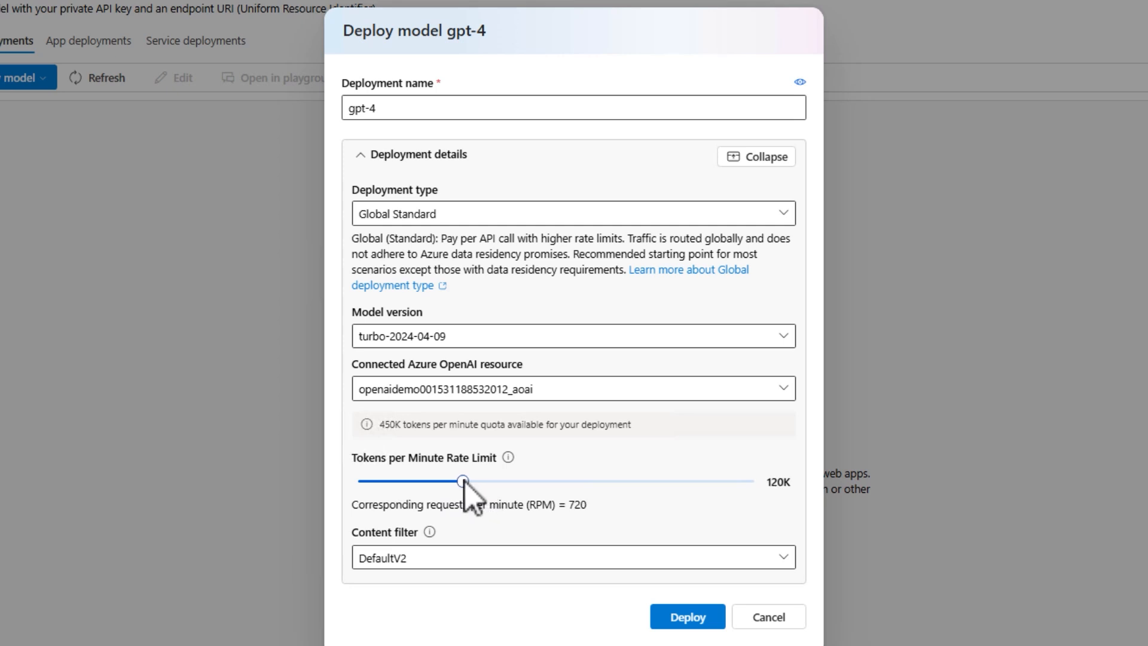
pyautogui.click(694, 618)
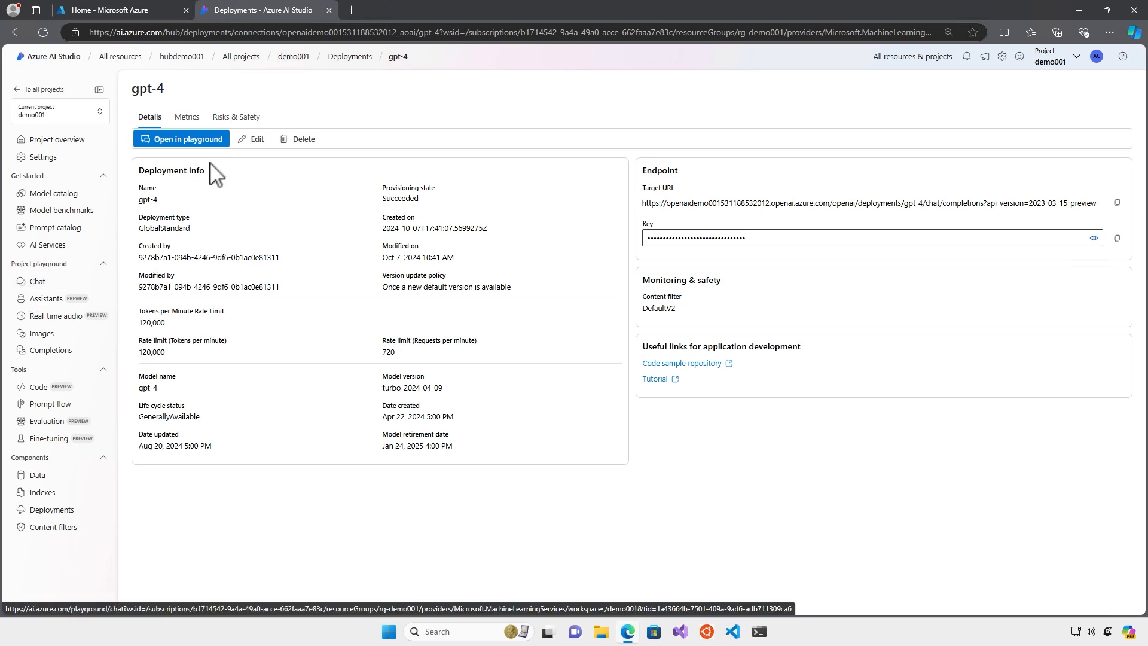
# Open the gpt-4 deployment in the chat playground, reload the page so the deployment is picked up, and send the message "hi"
pyautogui.click(187, 142)
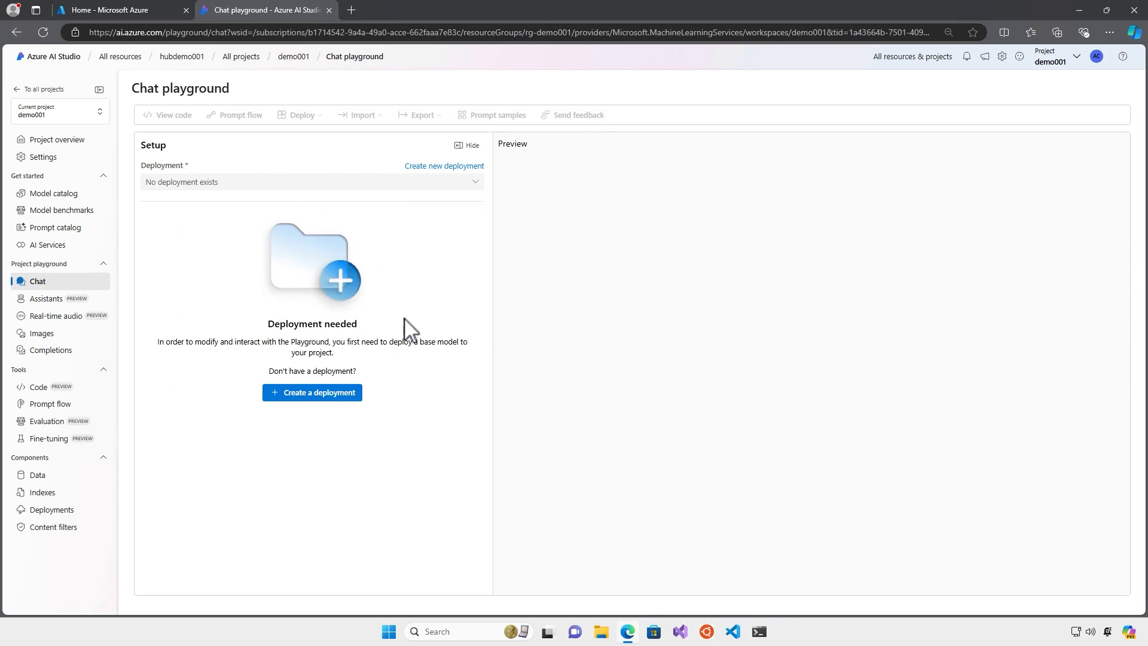
pyautogui.click(43, 32)
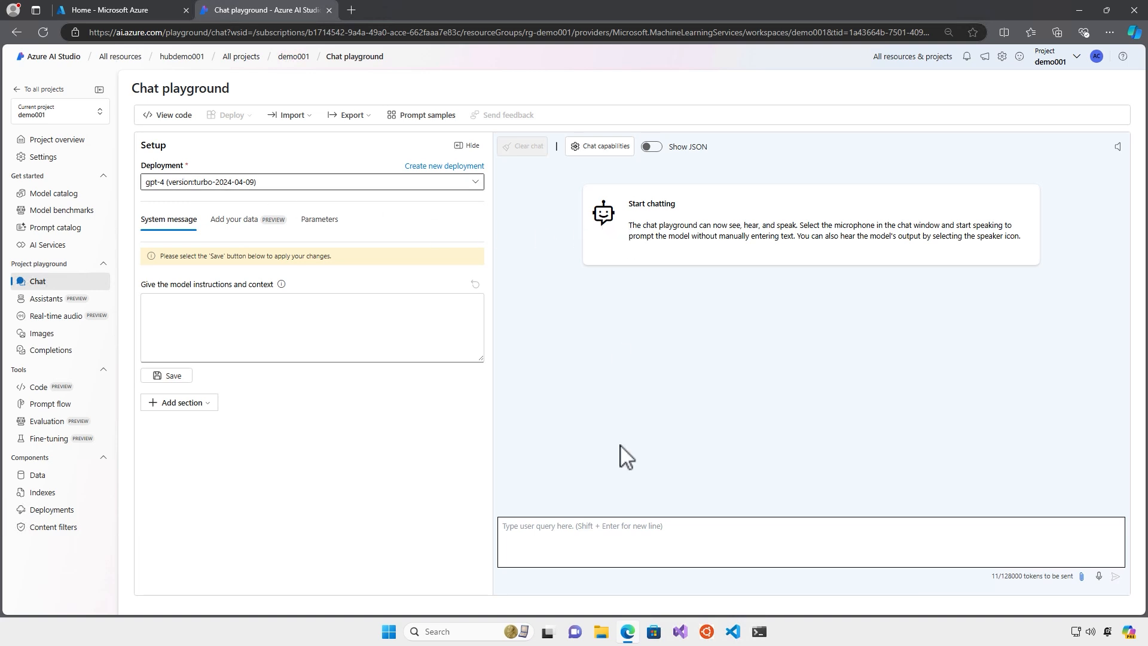
pyautogui.click(603, 529)
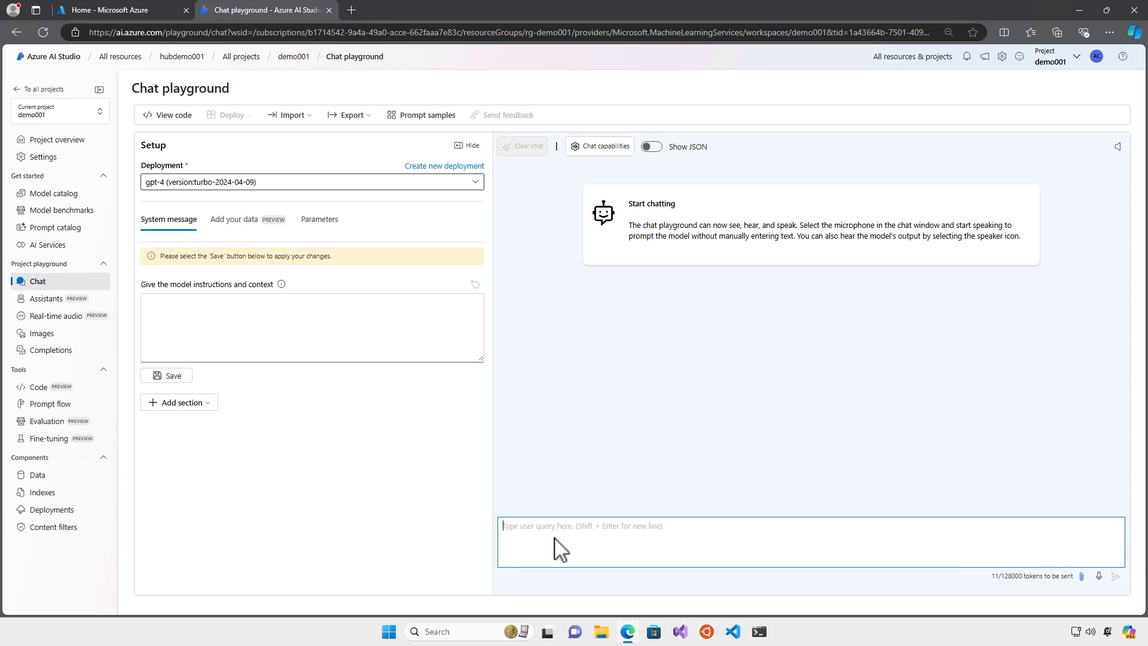
pyautogui.write('hi')
pyautogui.press('Return')
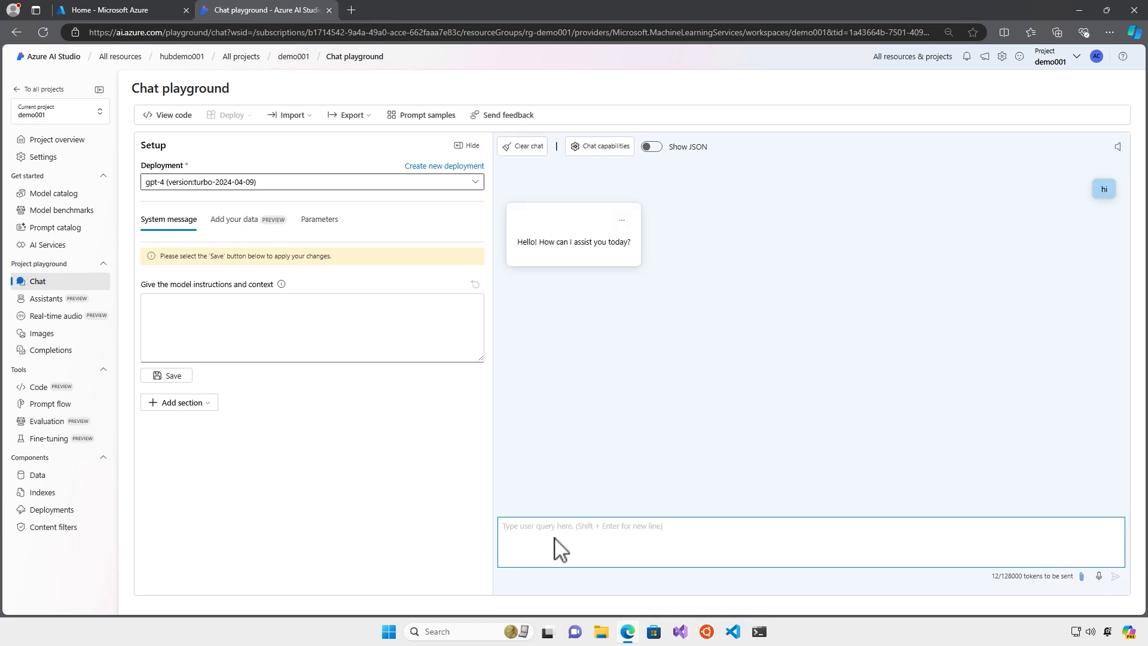
# Ask the gpt-4 model "What is DevOps?" in the chat
pyautogui.write('What is DeV')
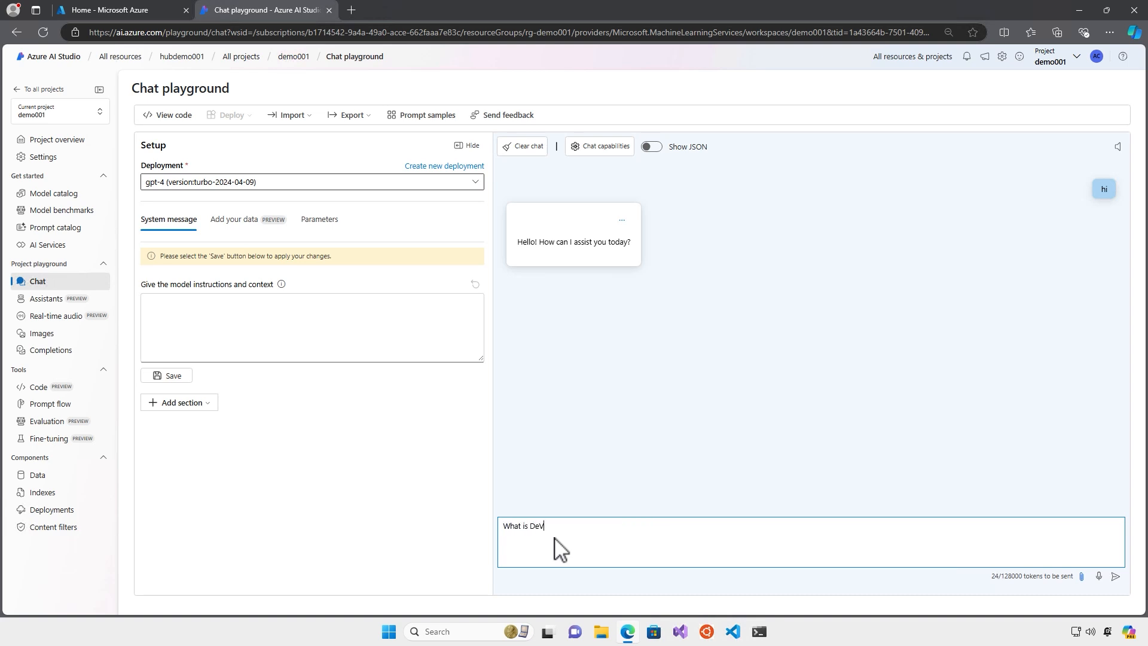
pyautogui.press('BackSpace')
pyautogui.write('vOps?')
pyautogui.press('Return')
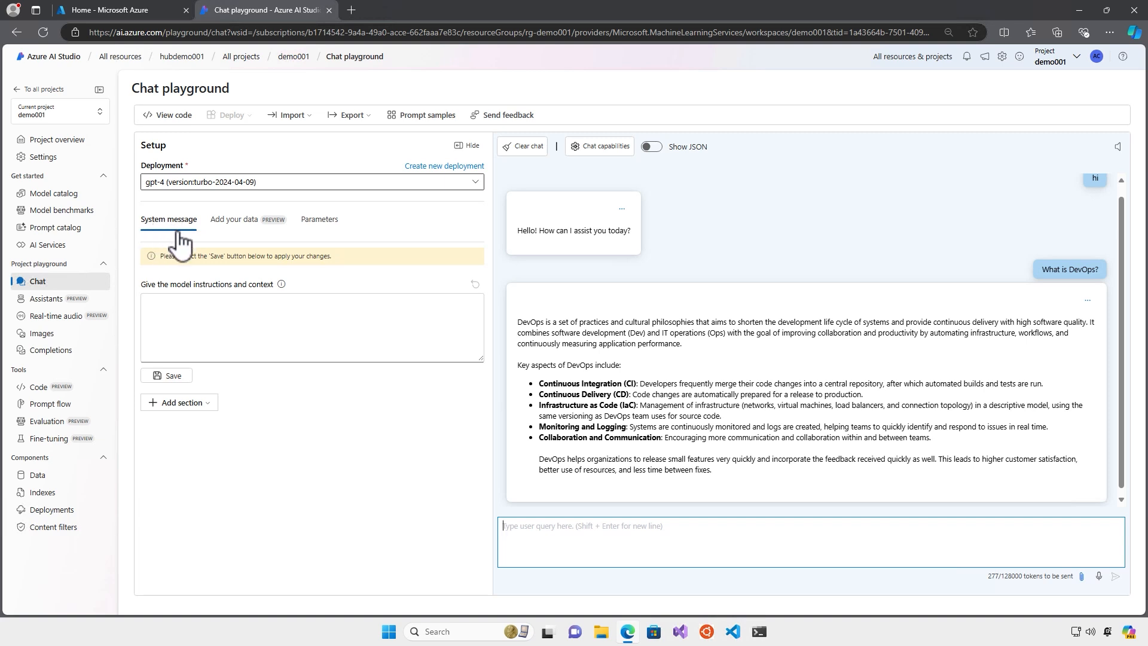
# Set the system message to "You are an assistant with IT knowledge for absolute beginners" and save it, accepting a new chat session
pyautogui.click(206, 308)
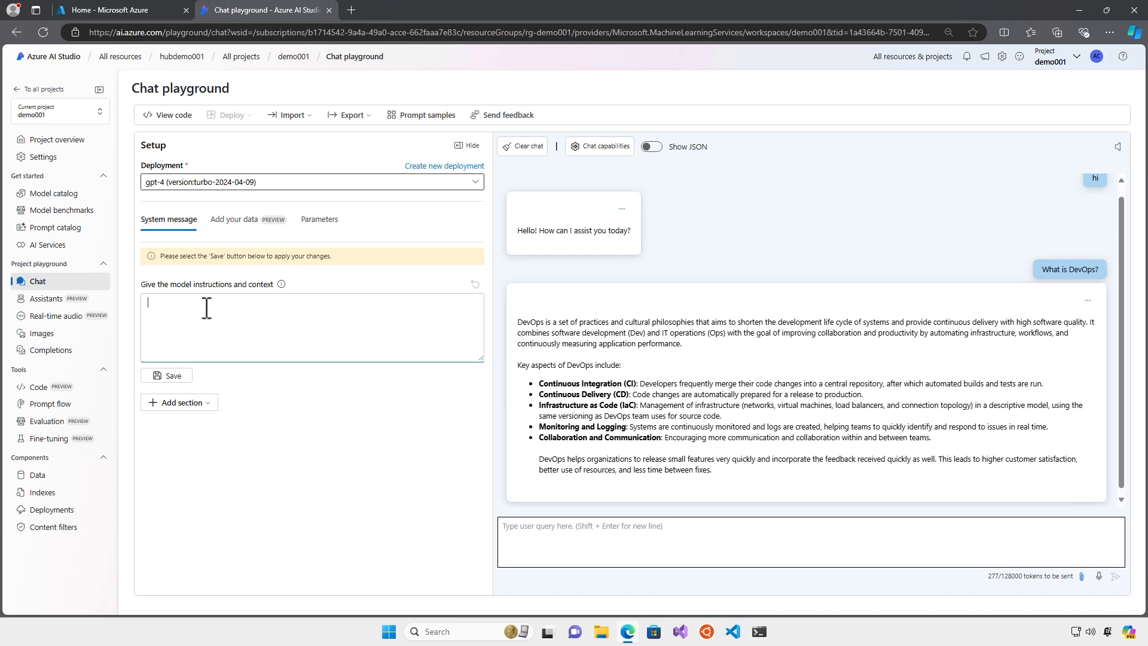
pyautogui.write('You are an assistant with IT knowledge for absolute begi')
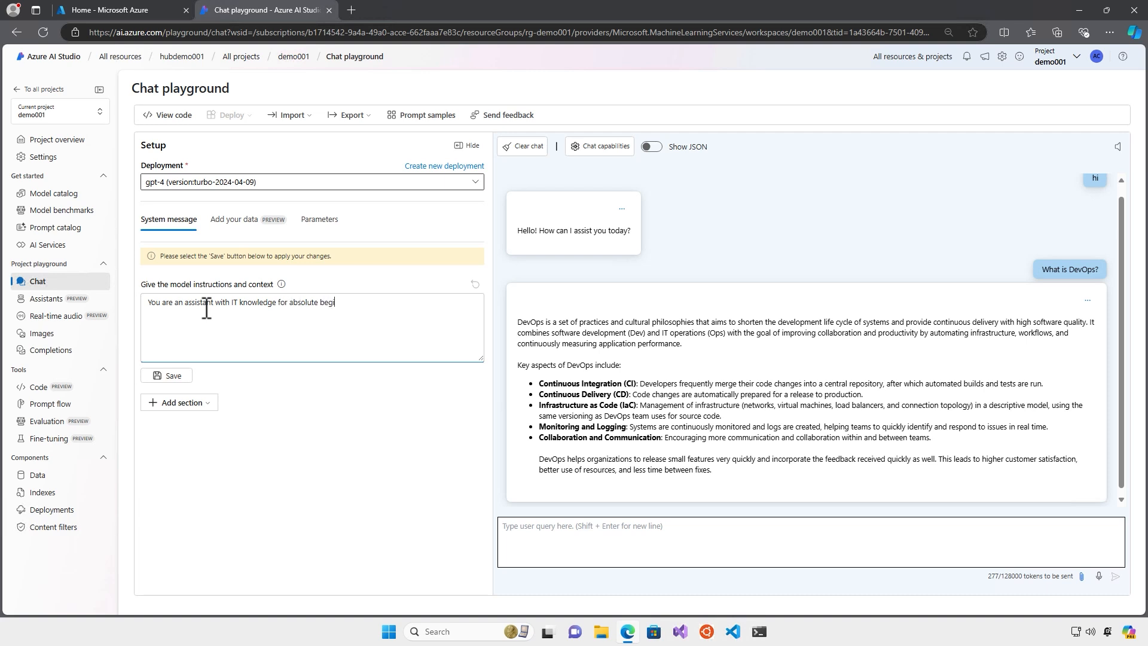
pyautogui.write('nners')
pyautogui.click(172, 377)
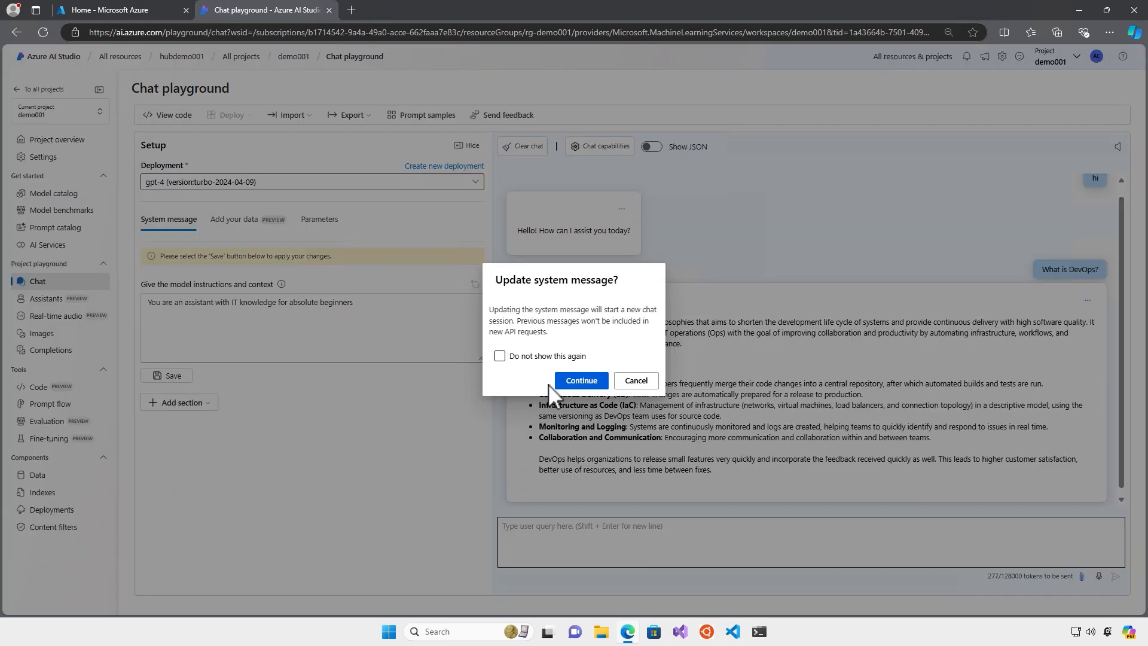
pyautogui.click(565, 381)
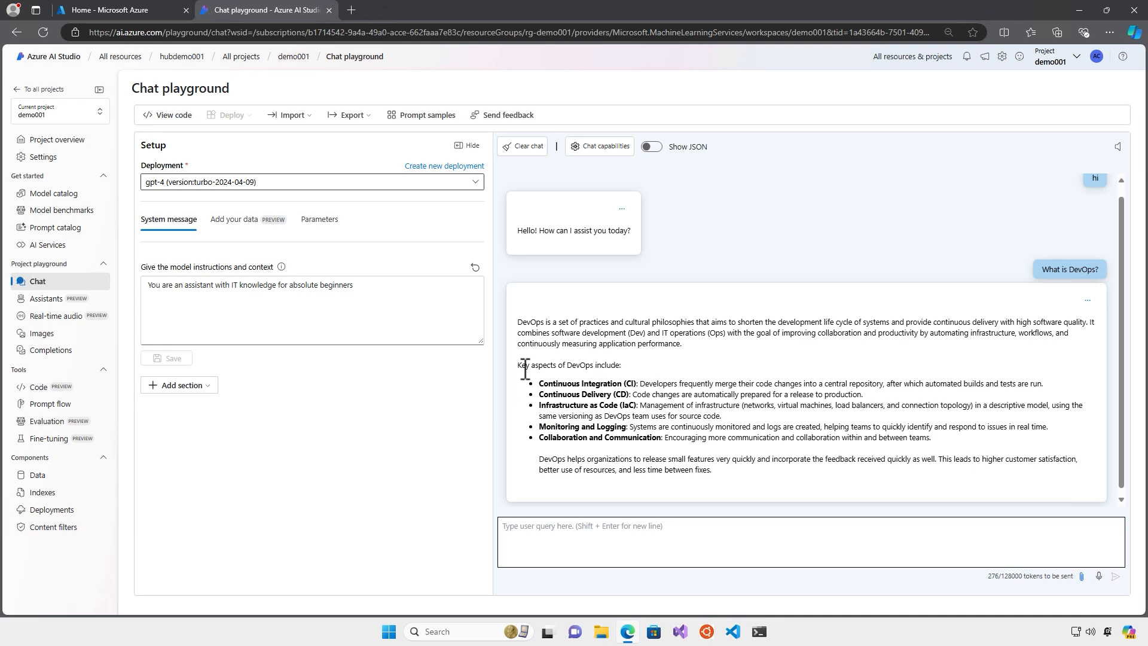
# Ask "What is DevOps?" again under the beginner-oriented system message and compare the new answer with the previous one
pyautogui.click(583, 547)
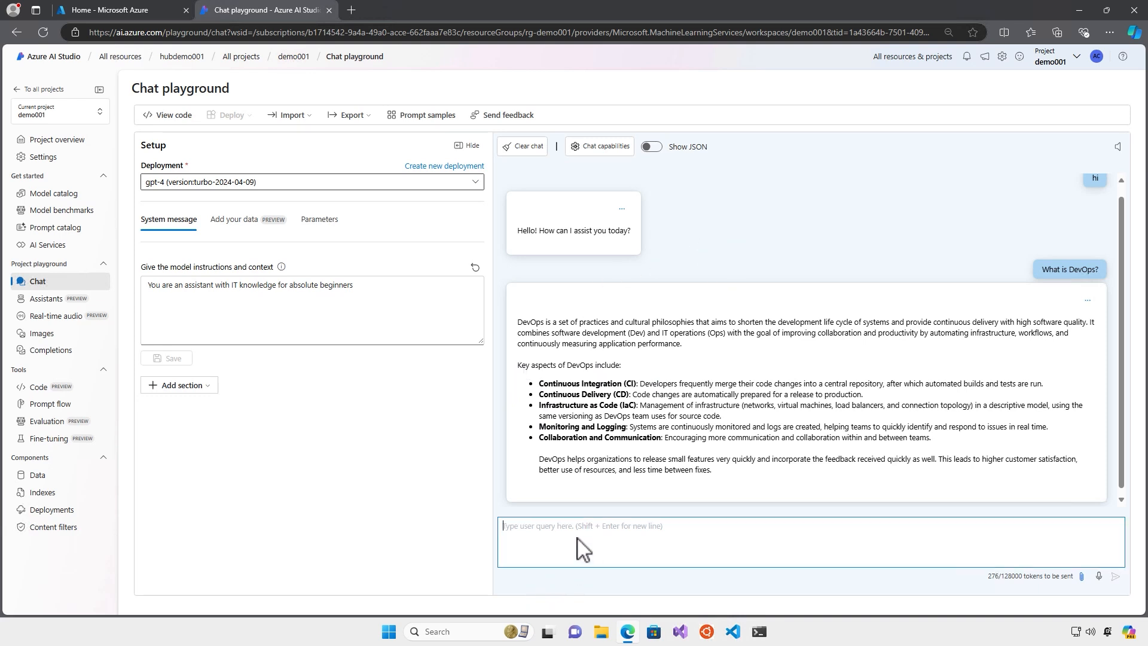
pyautogui.write('What is DevOps?')
pyautogui.press('Return')
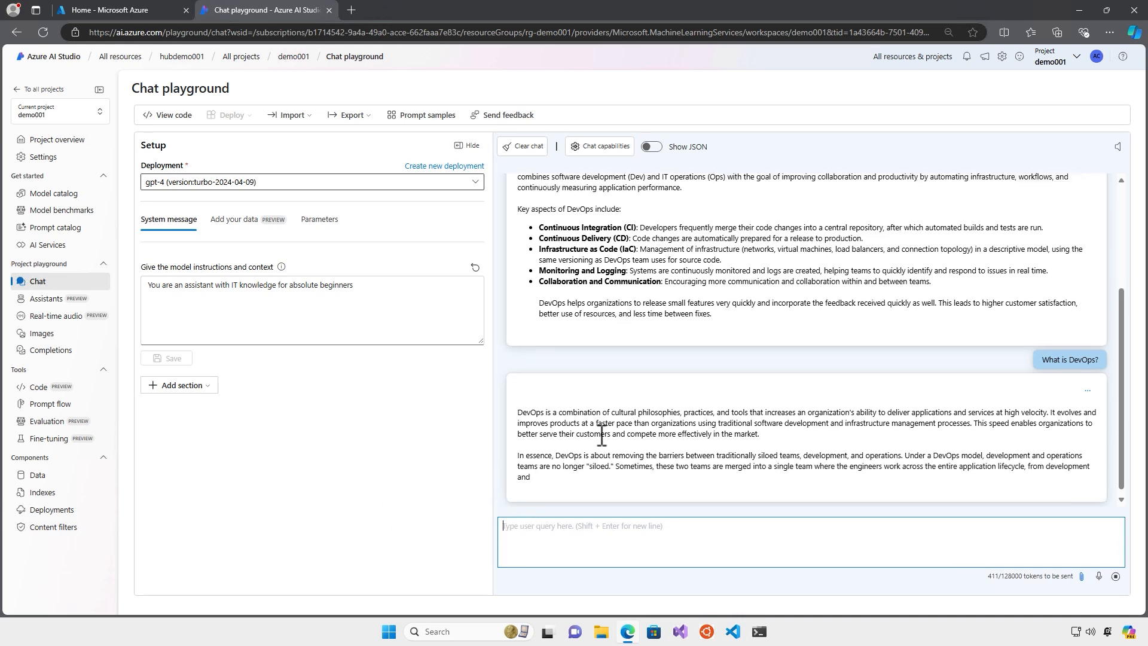
pyautogui.scroll(2, 601, 434)
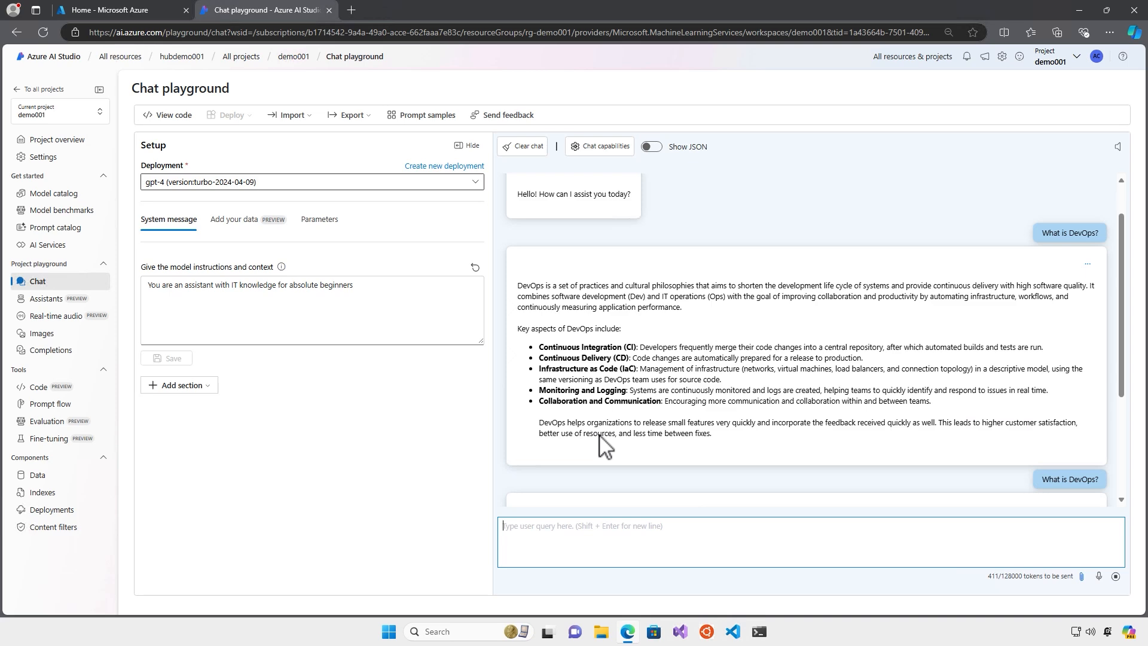
pyautogui.scroll(-1, 601, 435)
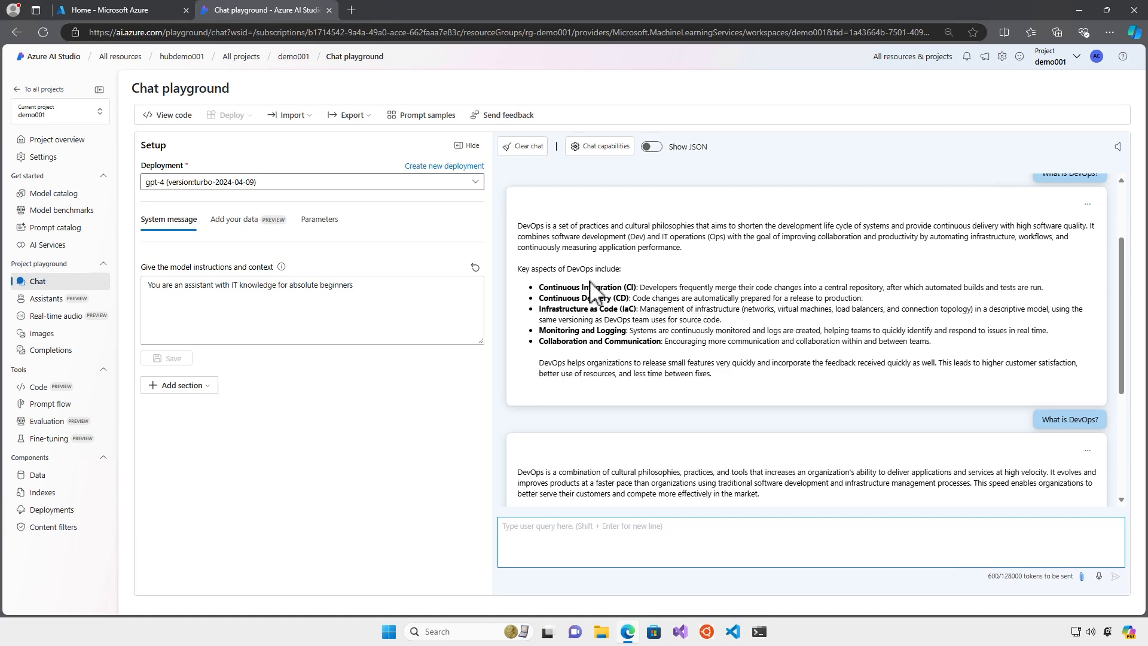
pyautogui.scroll(-1, 583, 286)
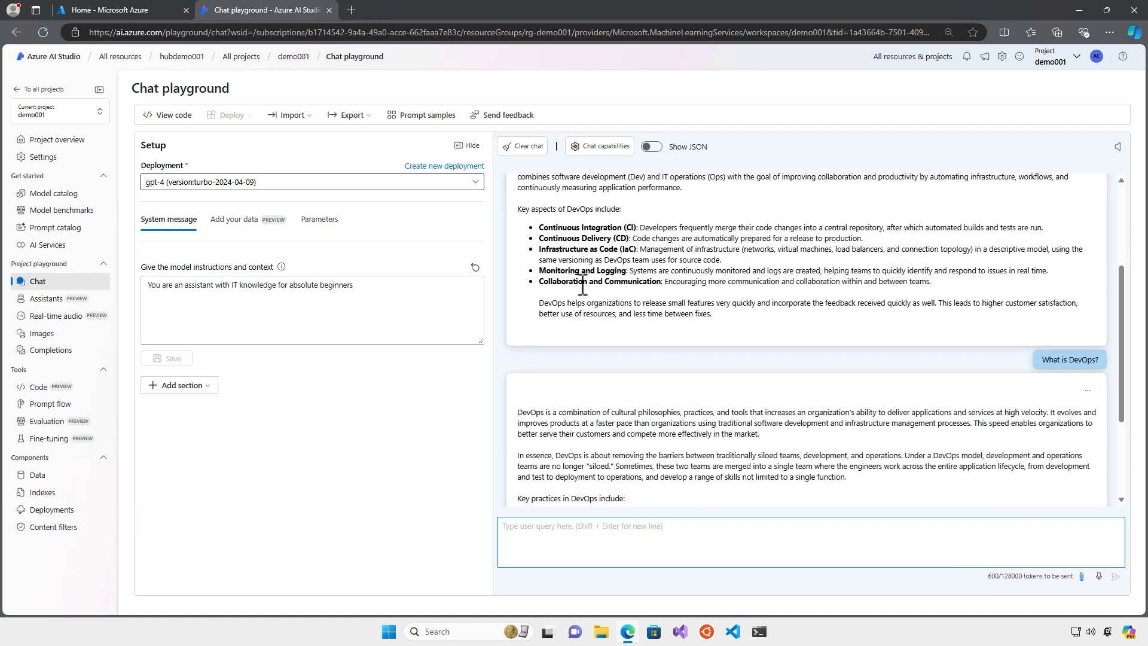
pyautogui.scroll(-3, 583, 286)
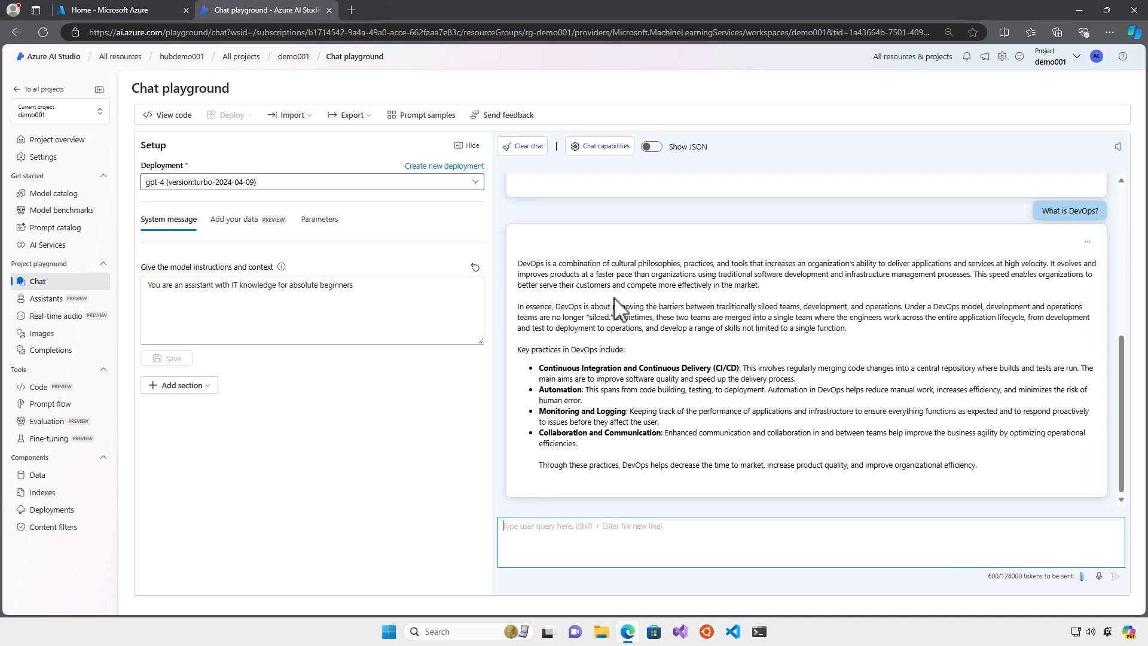
pyautogui.scroll(4, 615, 306)
pyautogui.scroll(-4, 614, 302)
# Replace the system message with "Answer as if you are a pirate" and save it
pyautogui.tripleClick(291, 283)
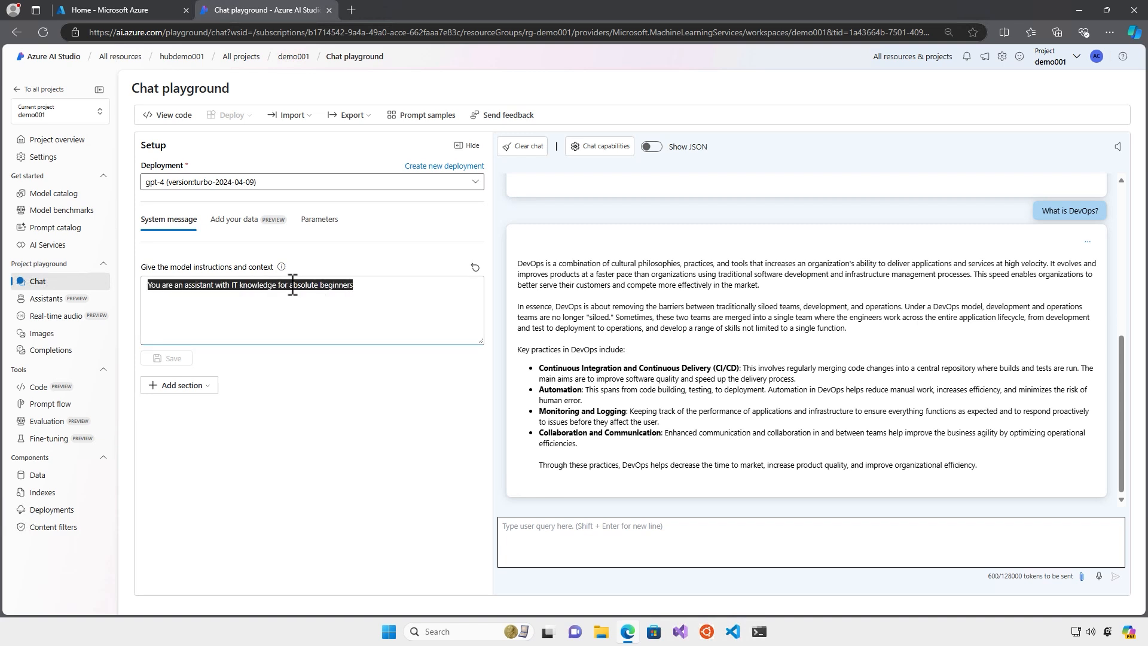
pyautogui.write('Ans')
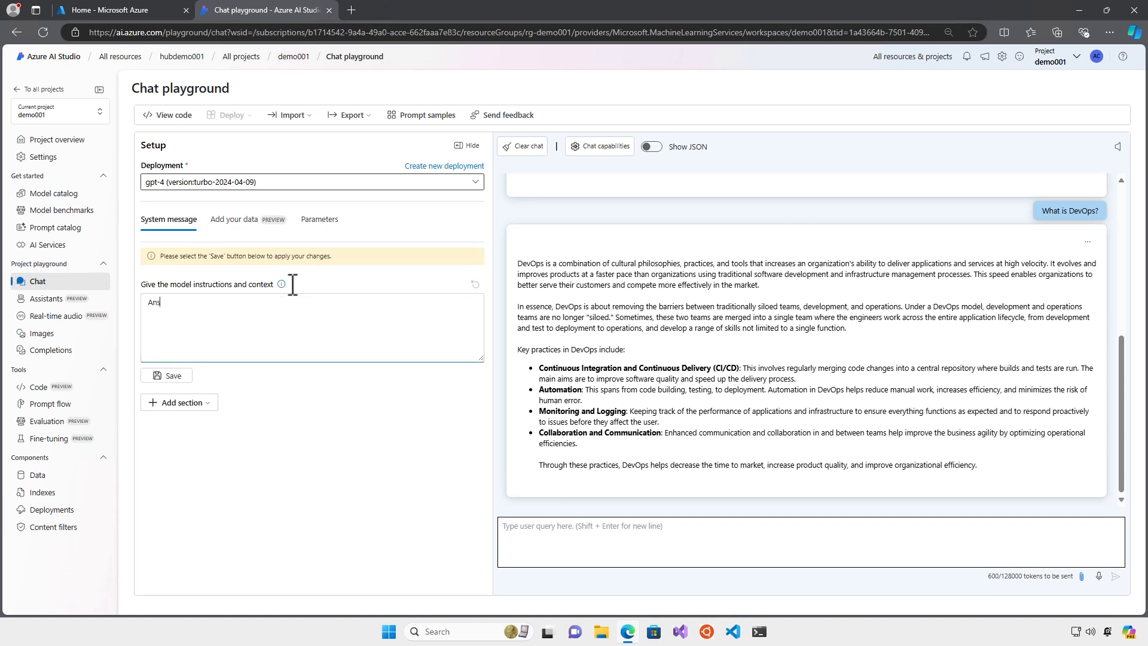
pyautogui.write('wer as if you are a pirate')
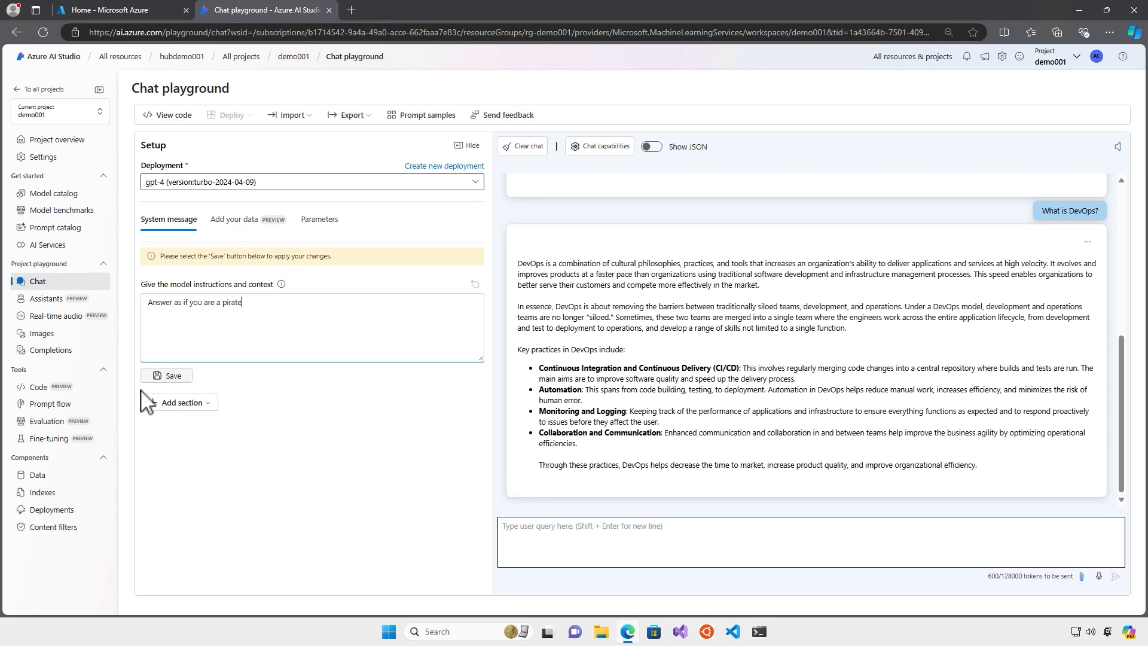
pyautogui.click(170, 375)
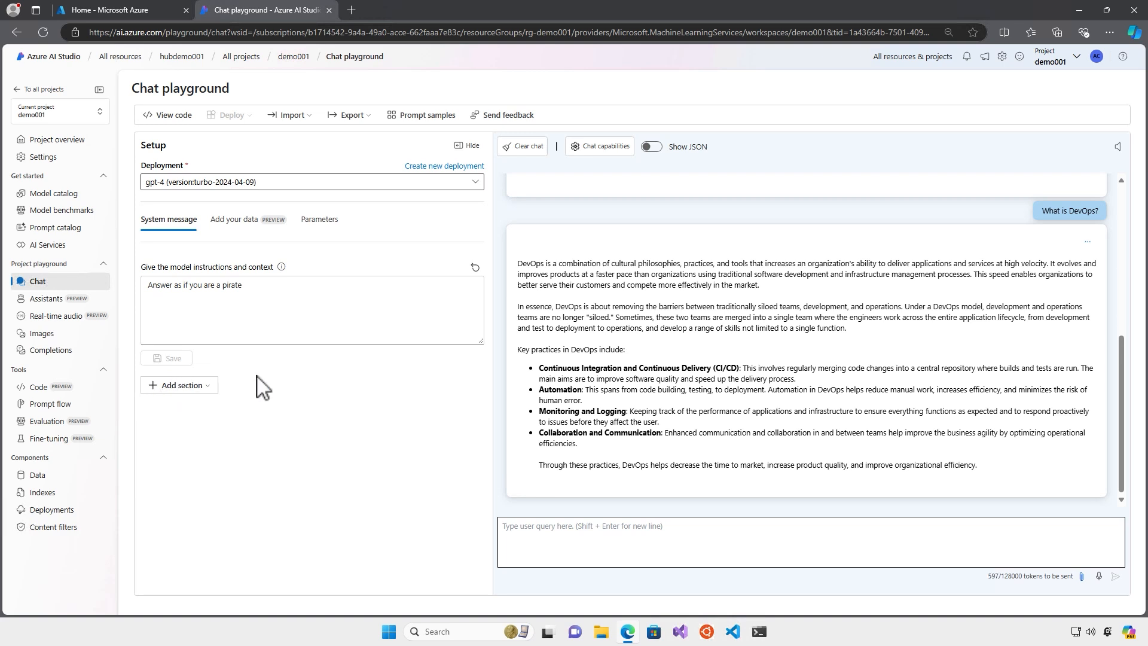
# Ask "What is Devops?" in the chat under the pirate system message
pyautogui.click(556, 528)
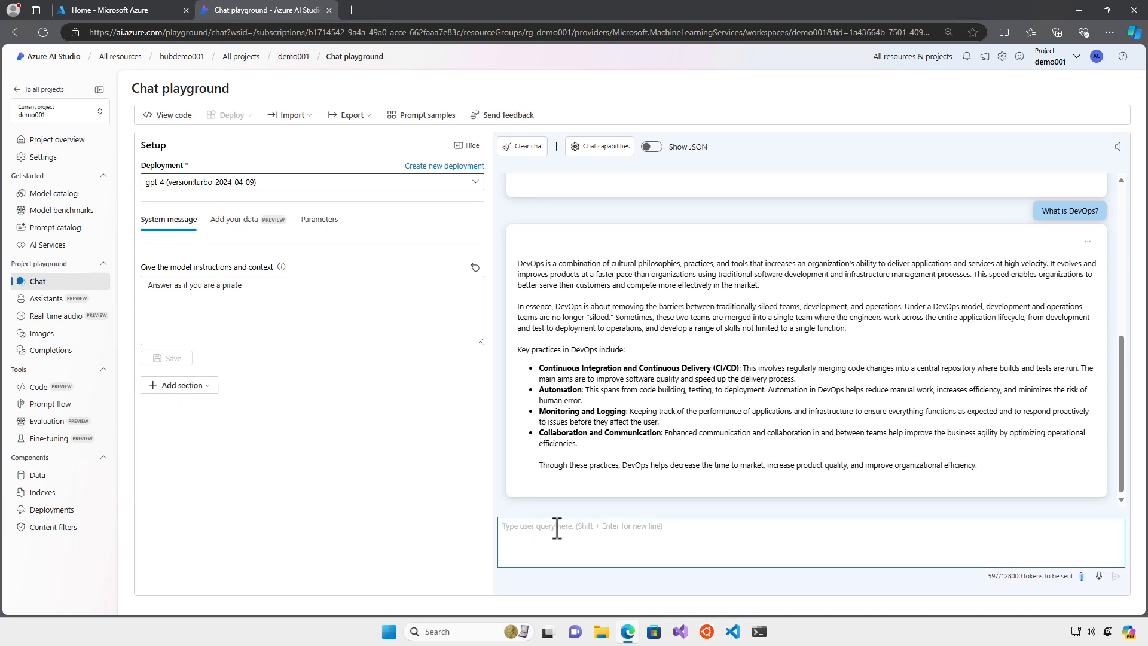
pyautogui.write('What is Devops?')
pyautogui.press('Return')
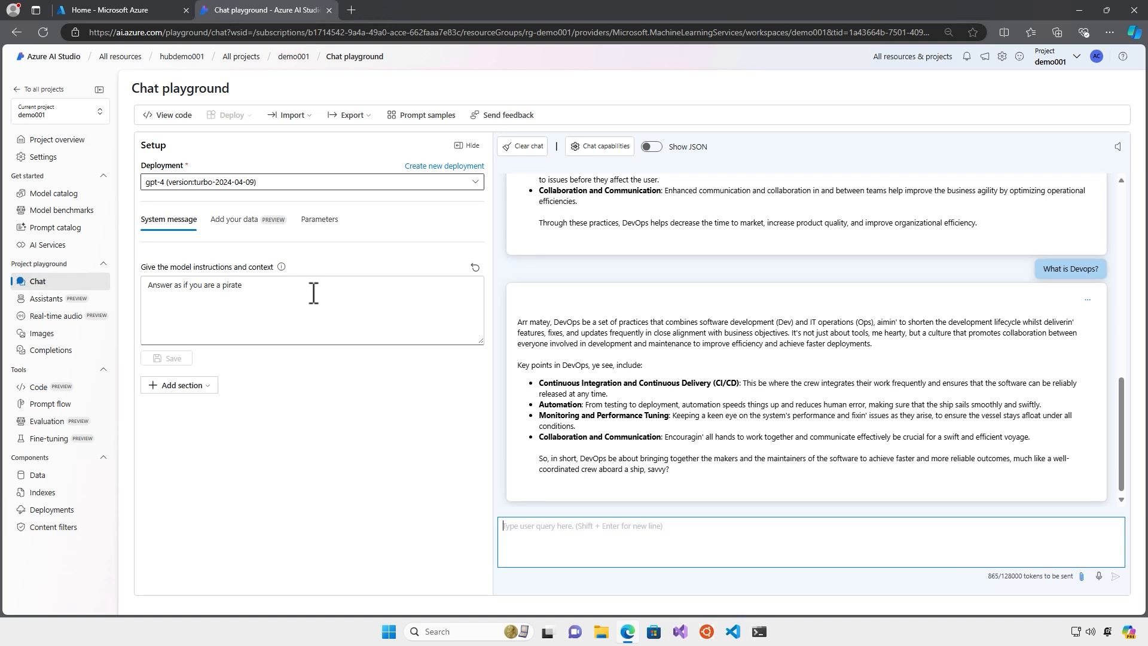
# Start adding a new data source to the chat playground, with Upload files as the source type
pyautogui.click(244, 220)
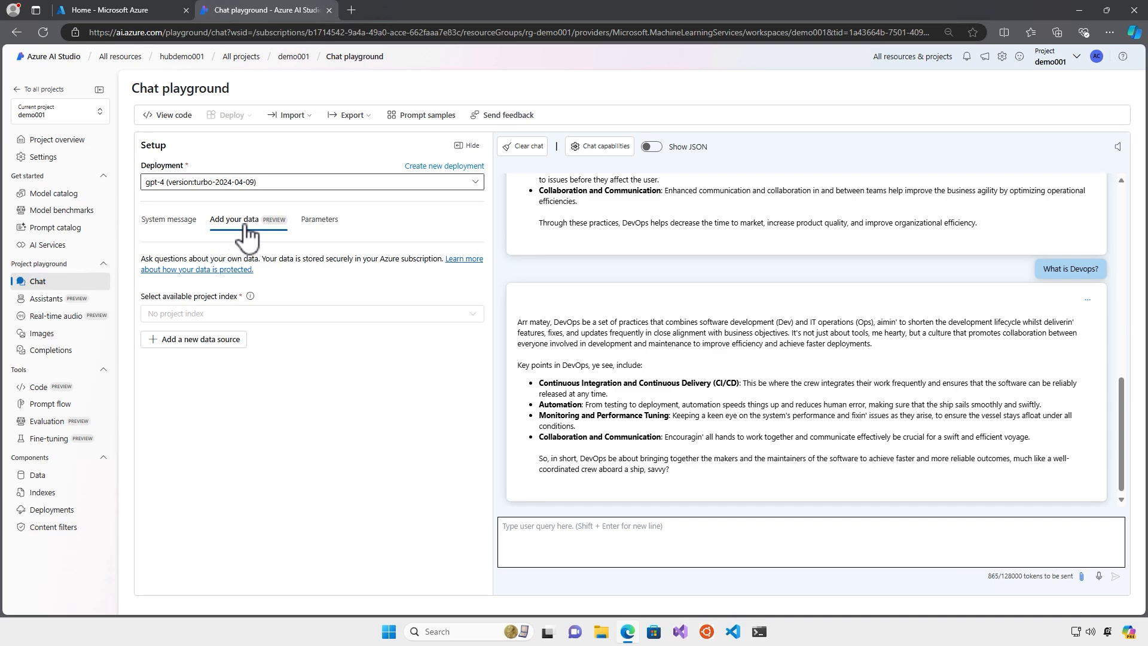
pyautogui.click(200, 338)
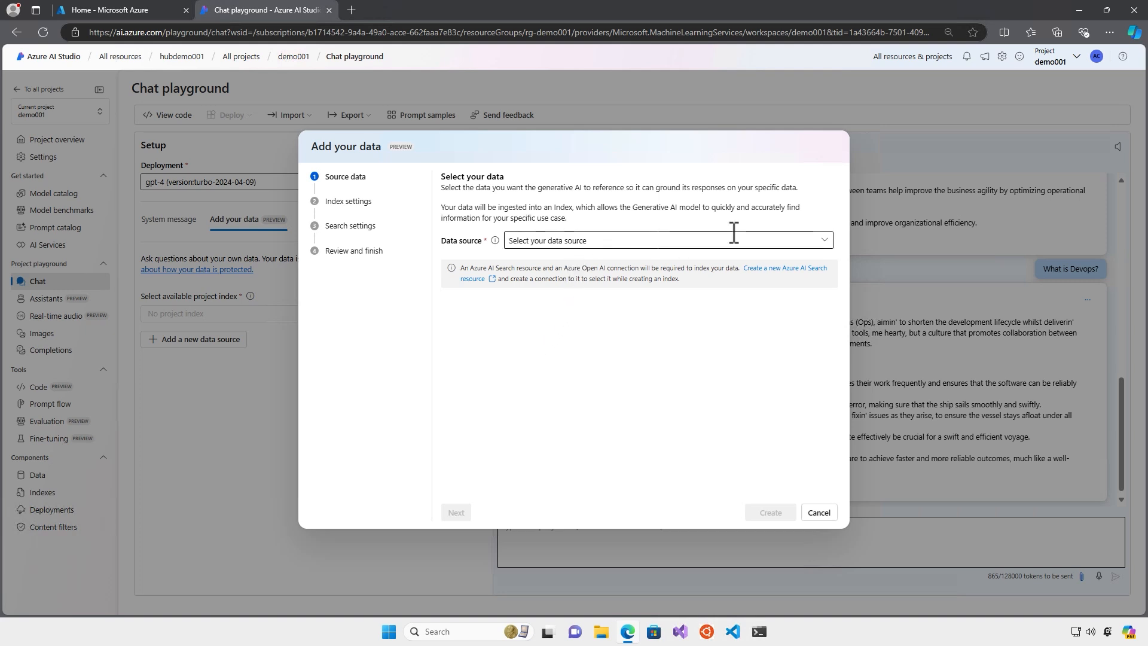
pyautogui.moveTo(389, 148); pyautogui.dragTo(414, 149)
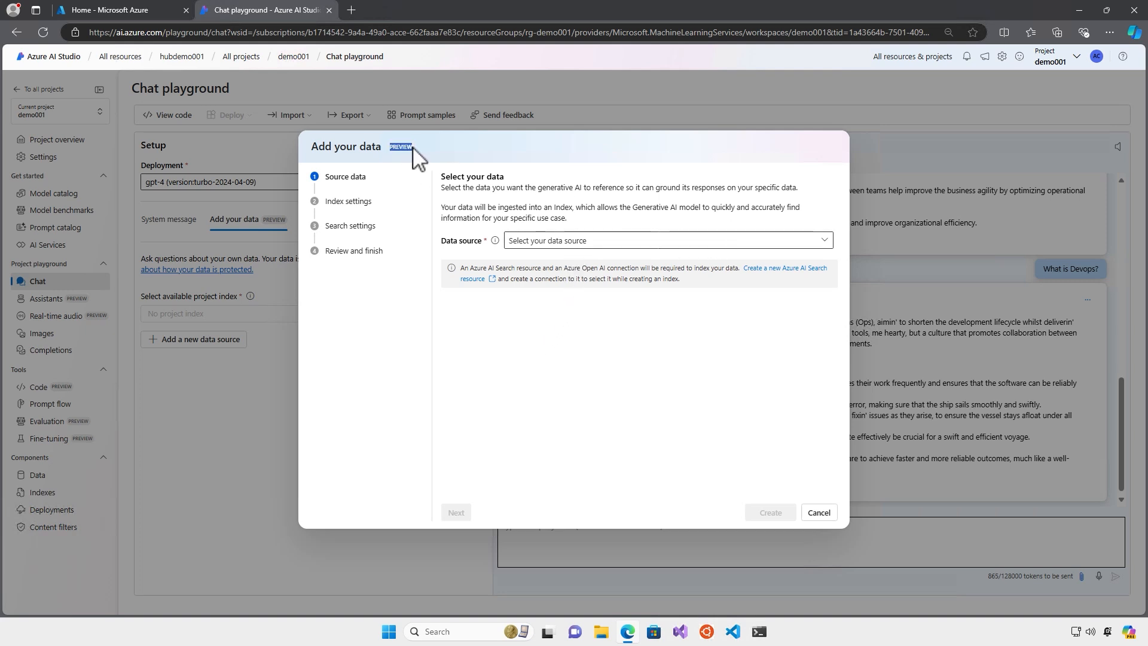
pyautogui.click(405, 163)
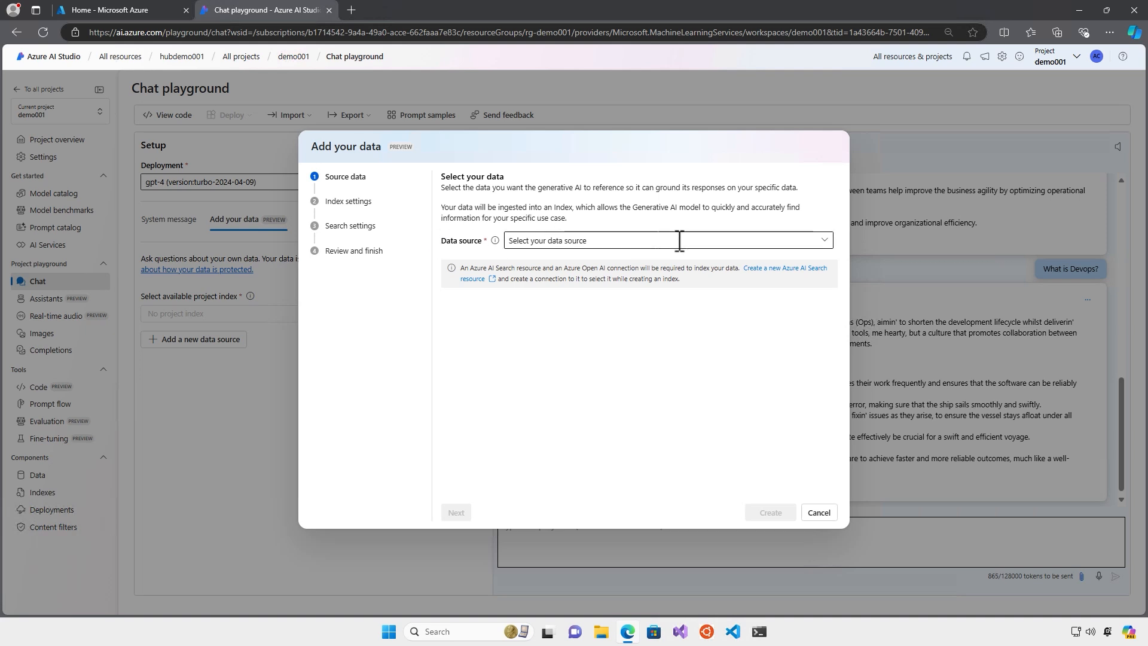
pyautogui.click(826, 241)
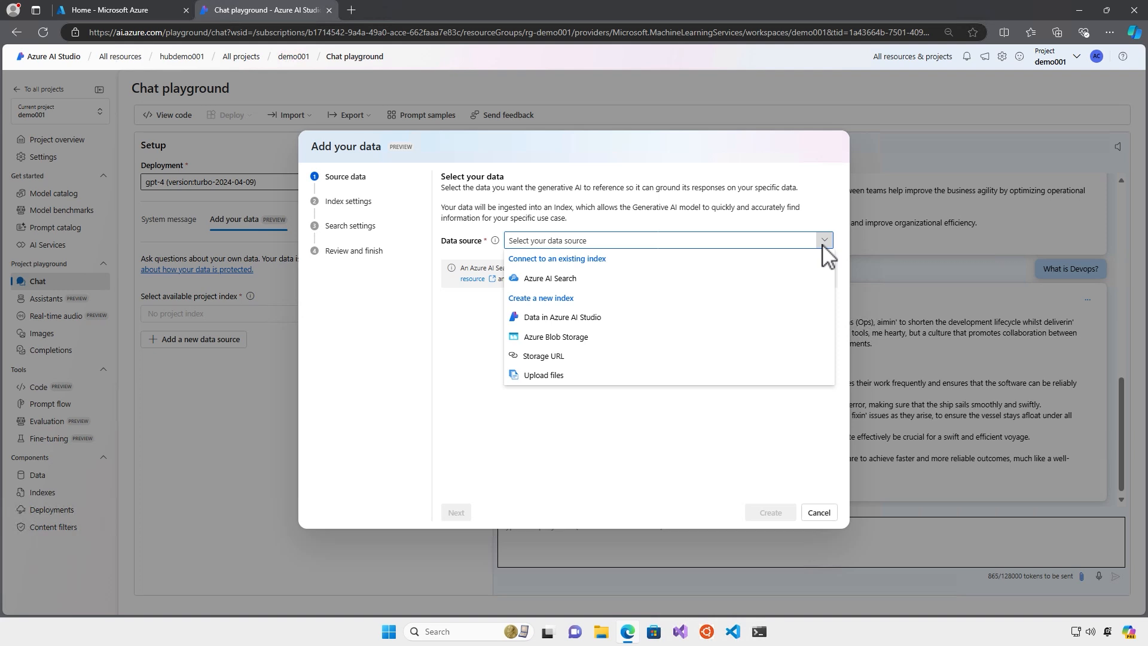
pyautogui.click(561, 376)
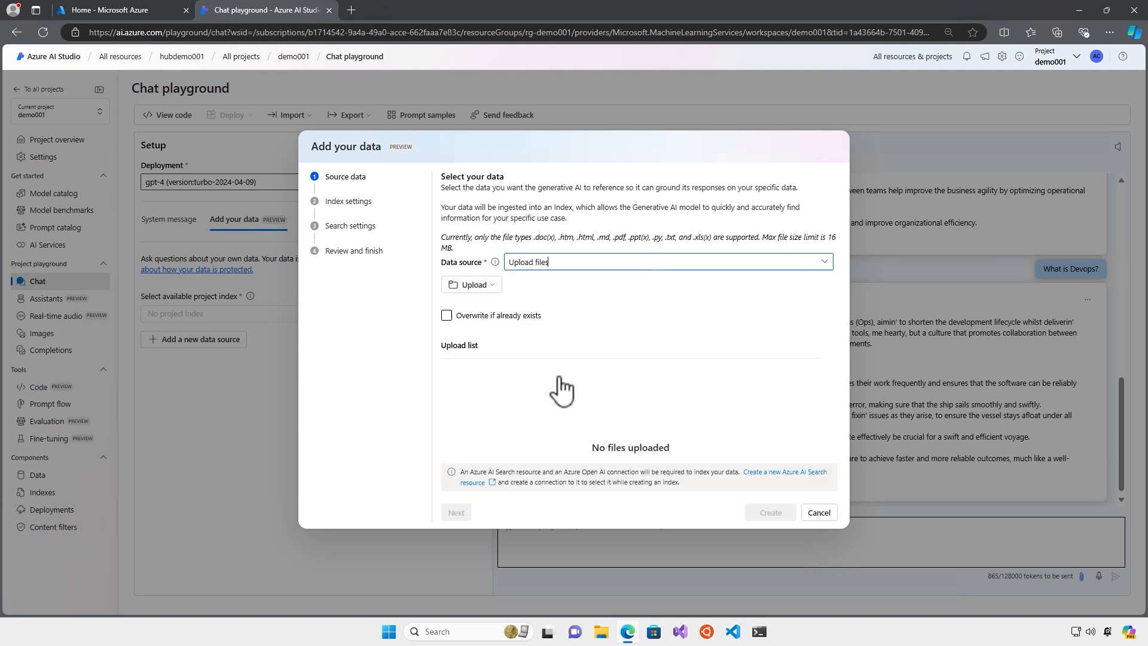
# Upload Web-Applications-with-ASP.NET-Core.pdf from the Downloads folder as the source data and continue to the index settings
pyautogui.click(487, 288)
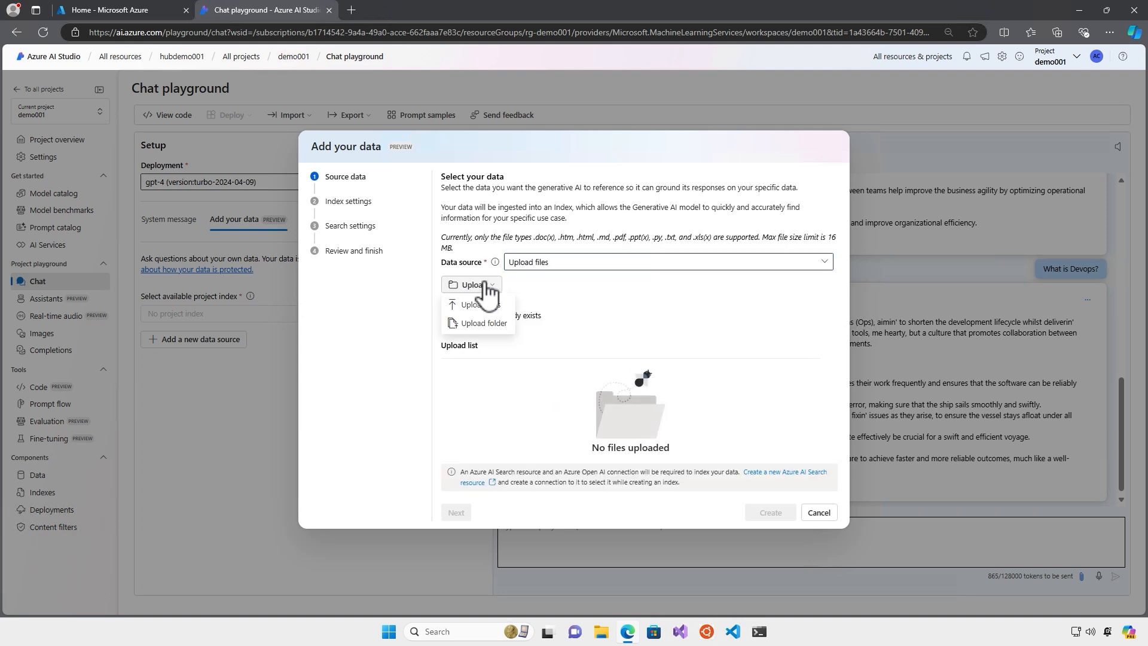
pyautogui.click(488, 312)
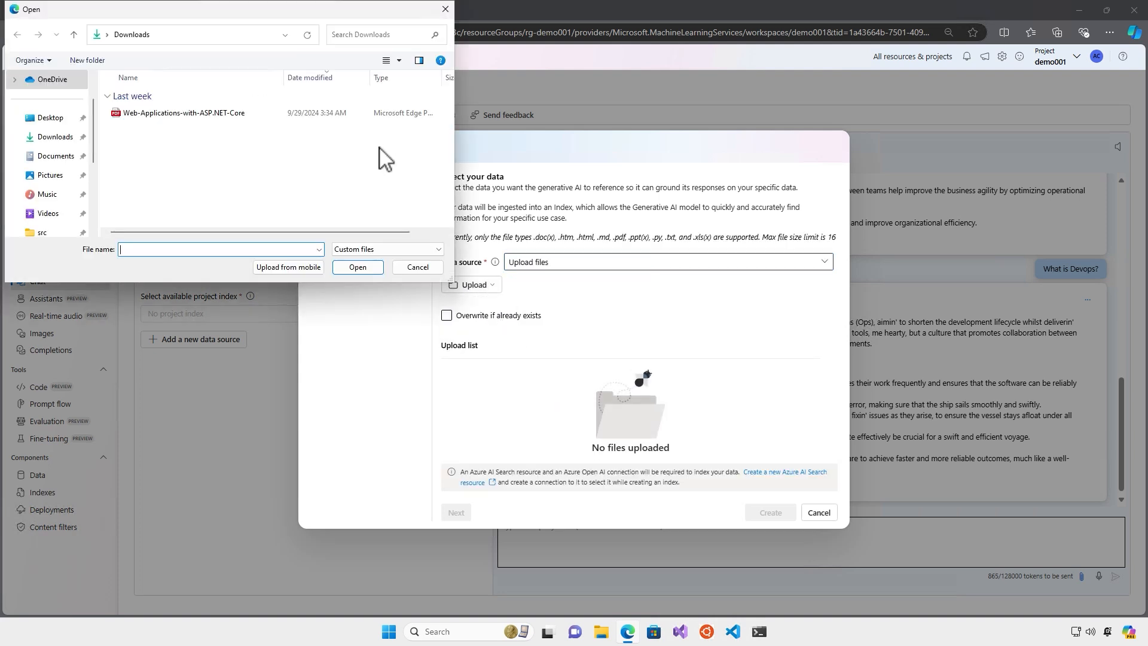
pyautogui.click(209, 113)
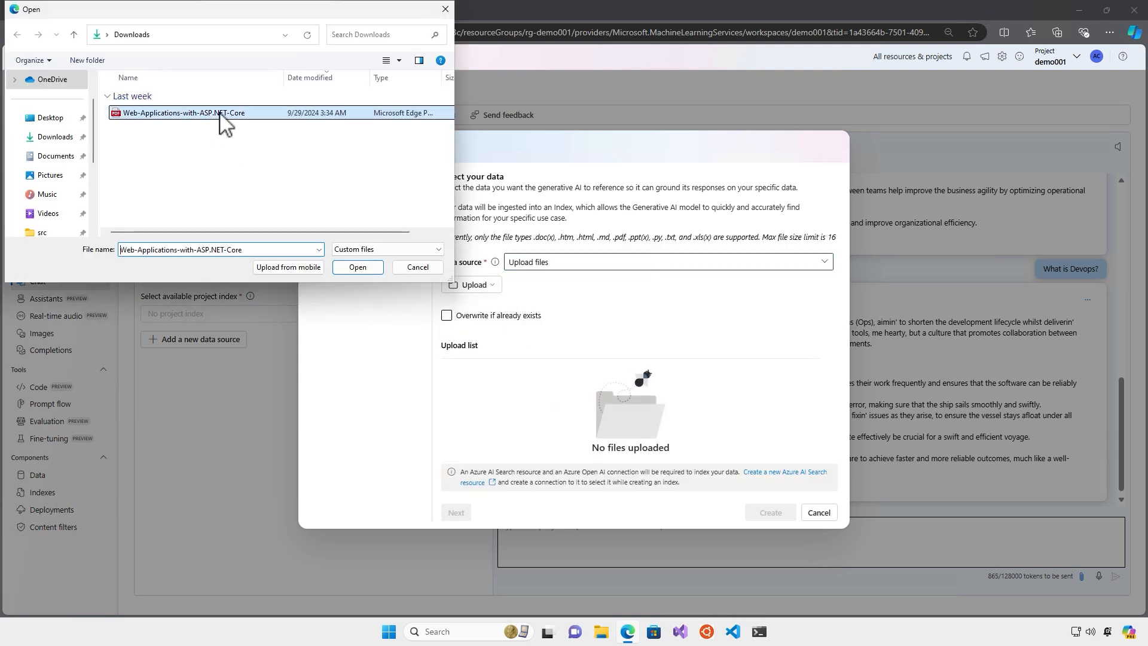
pyautogui.click(352, 269)
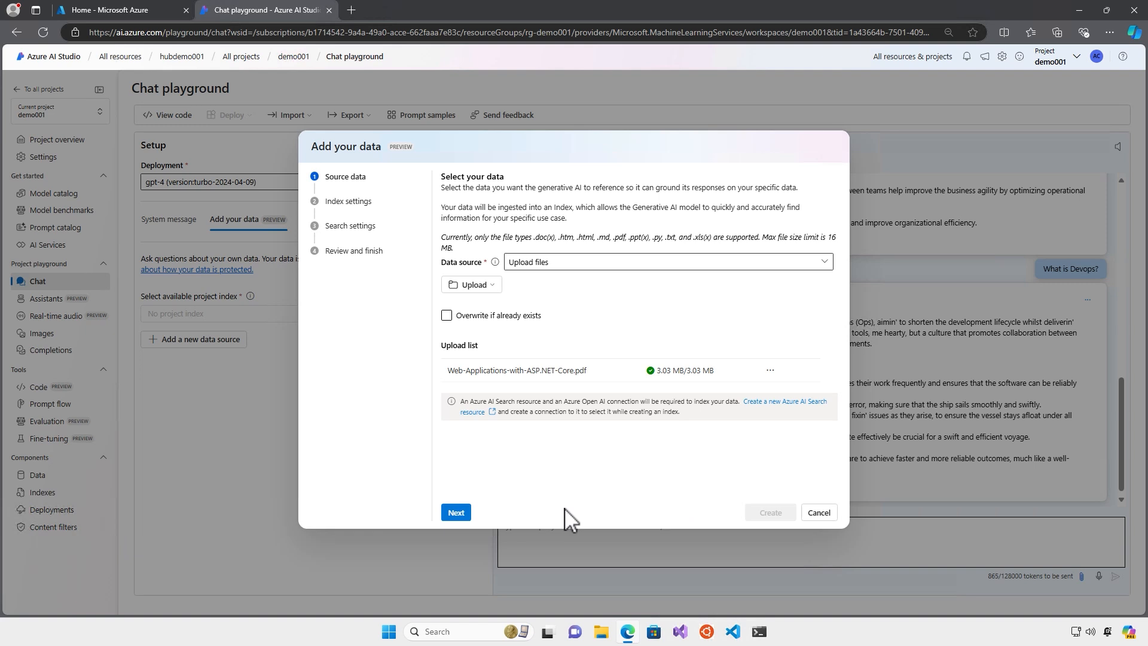
pyautogui.click(457, 513)
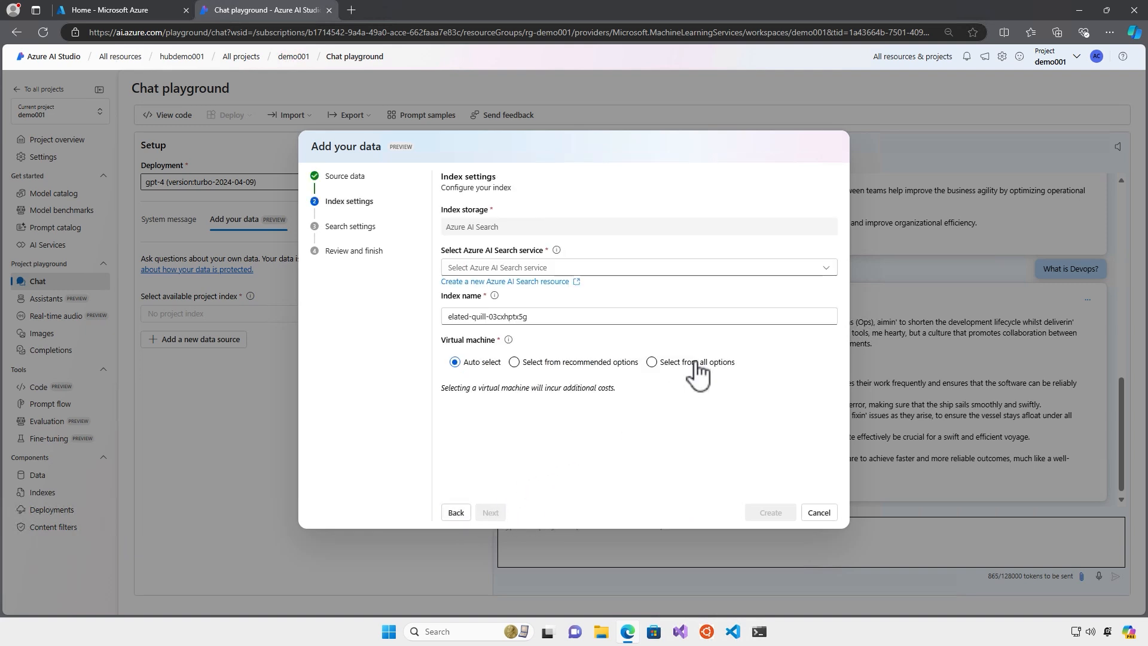
pyautogui.click(828, 270)
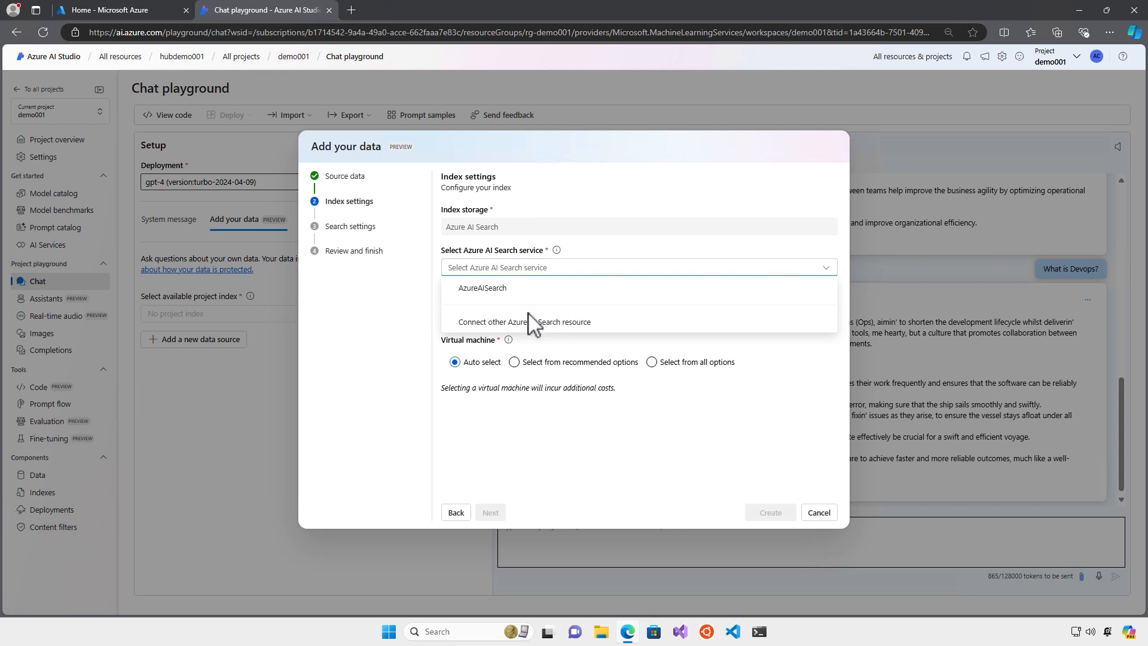
pyautogui.click(582, 326)
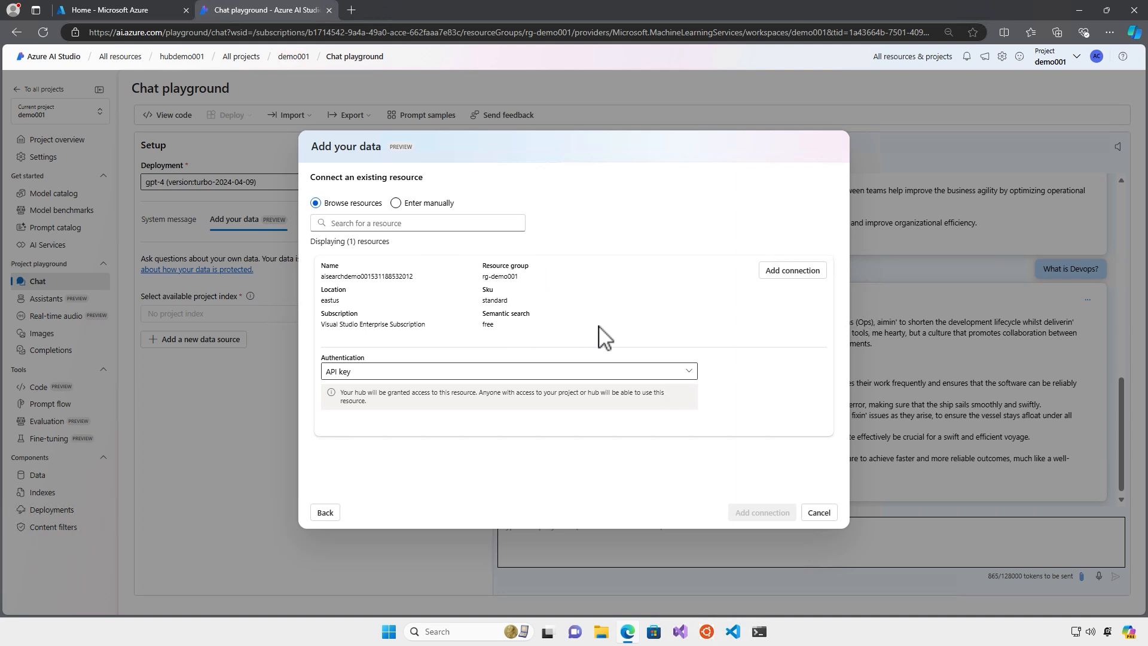
pyautogui.click(788, 275)
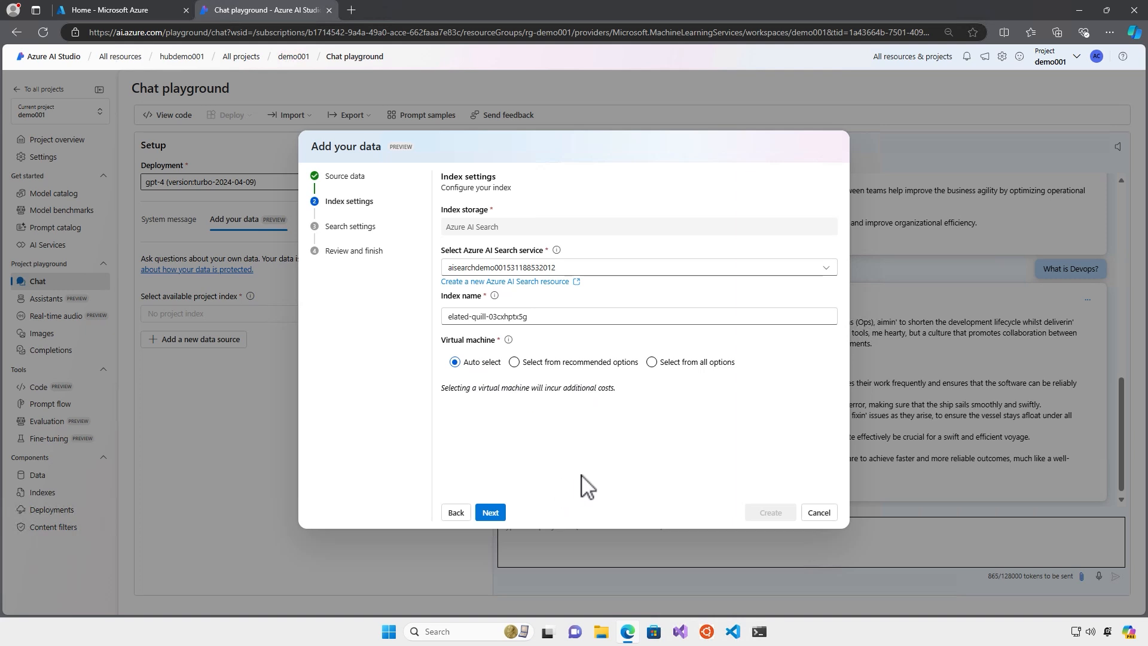
pyautogui.click(490, 513)
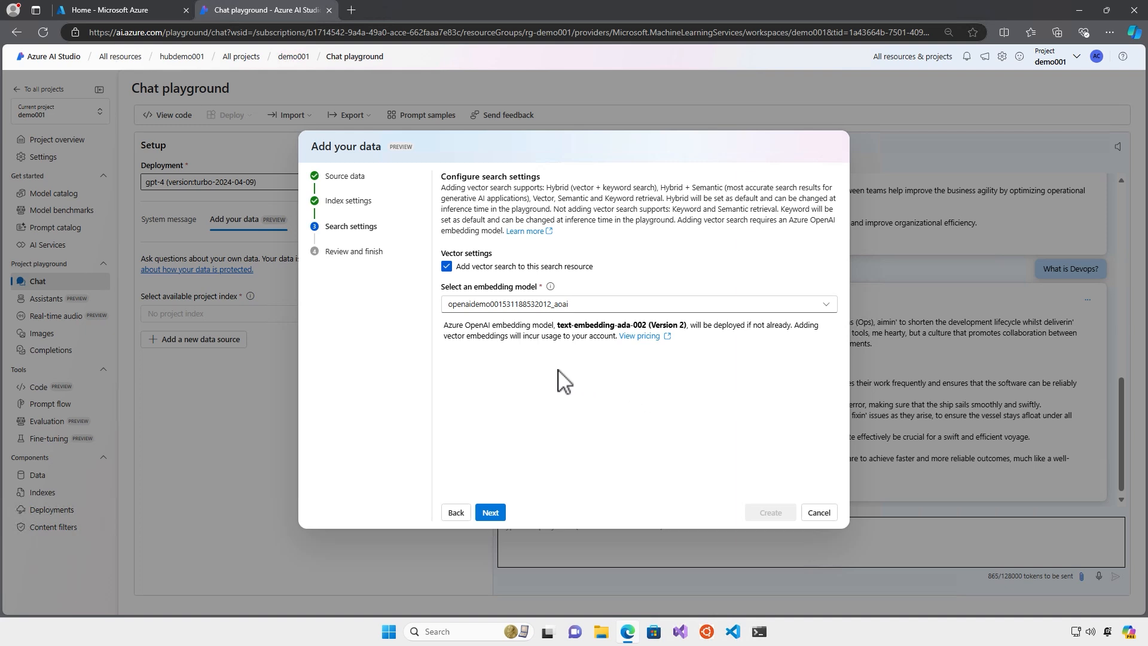
pyautogui.click(489, 514)
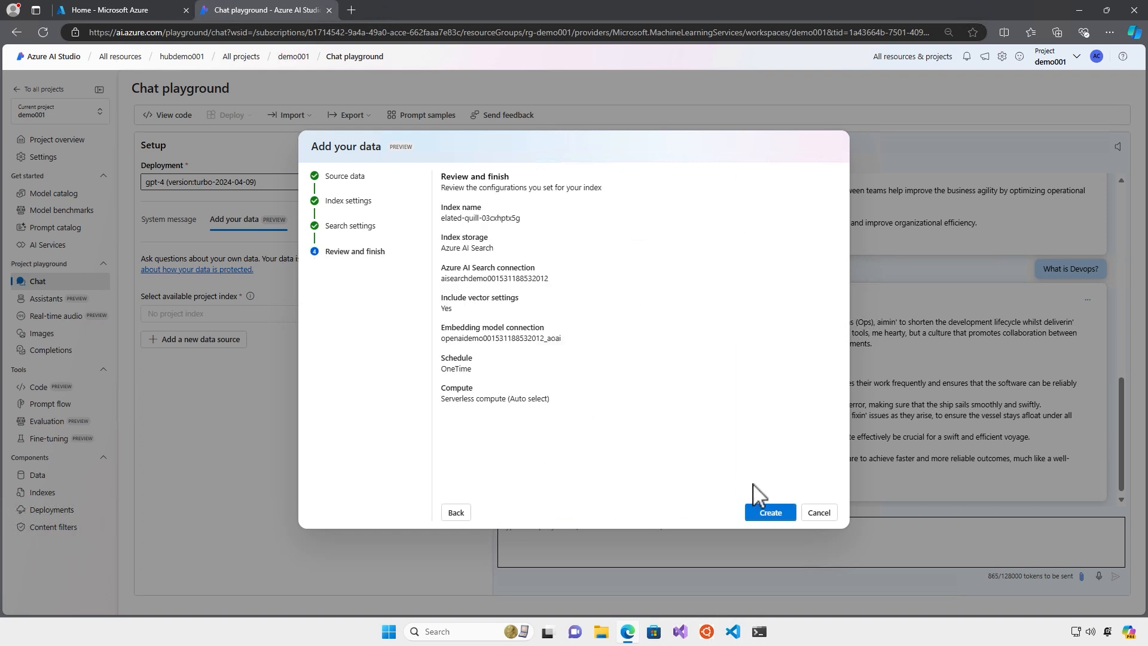
pyautogui.click(771, 514)
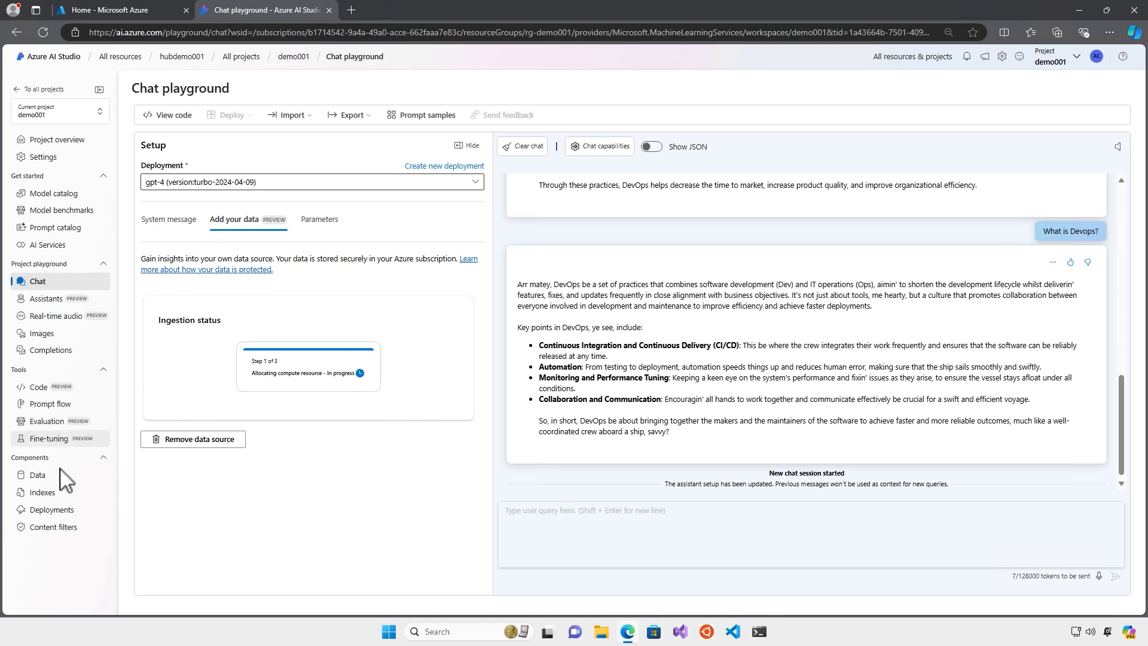
# Open the new index's job details in Machine Learning Studio, dismiss the introductory tips and examine the pipeline stages
pyautogui.click(43, 495)
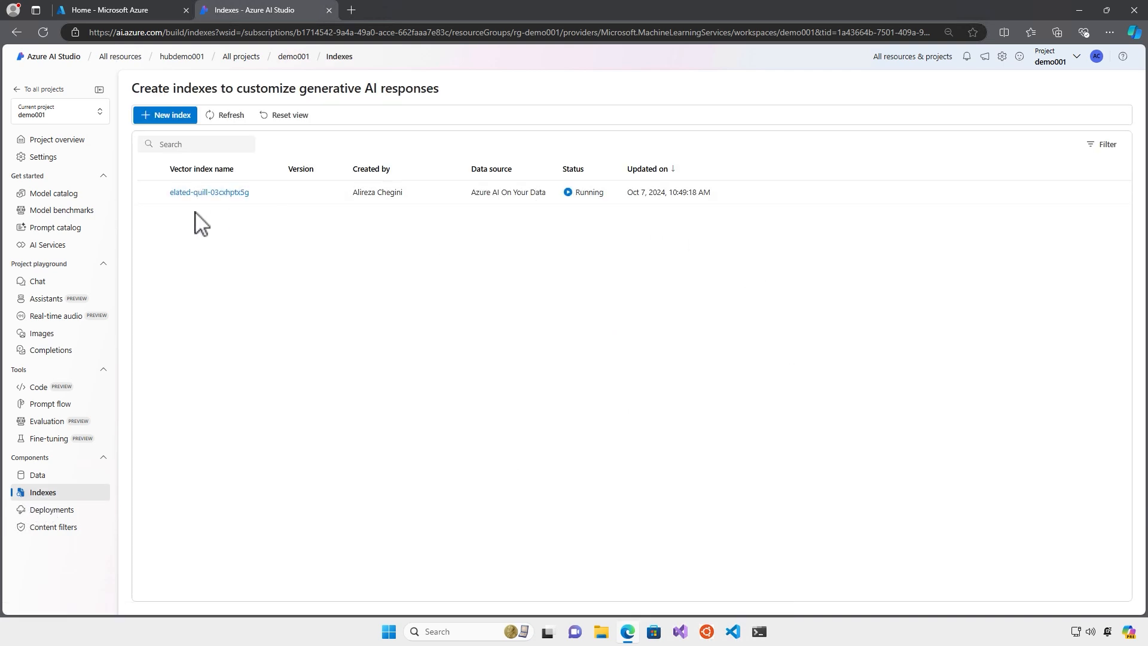
pyautogui.click(214, 193)
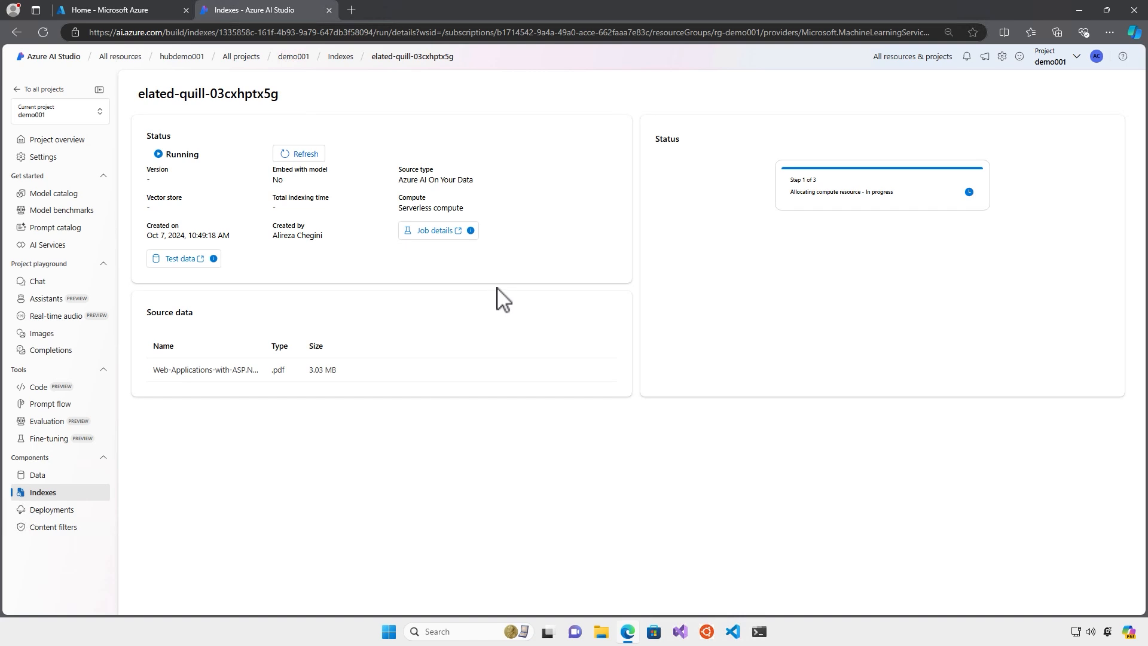
pyautogui.click(436, 231)
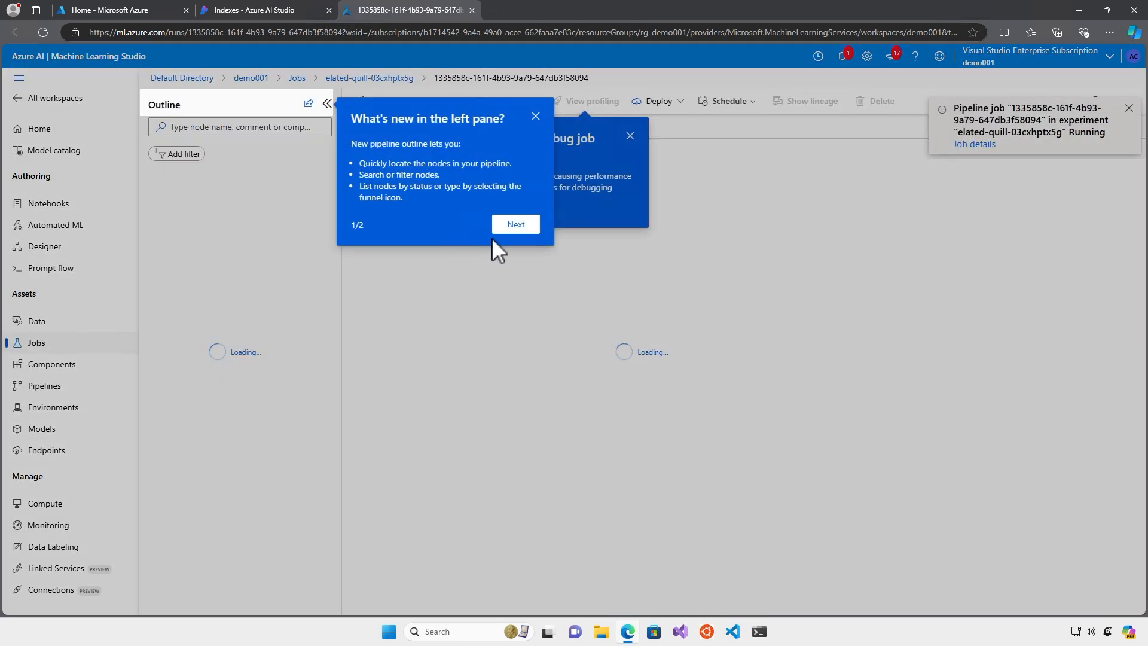
pyautogui.click(535, 115)
pyautogui.click(630, 136)
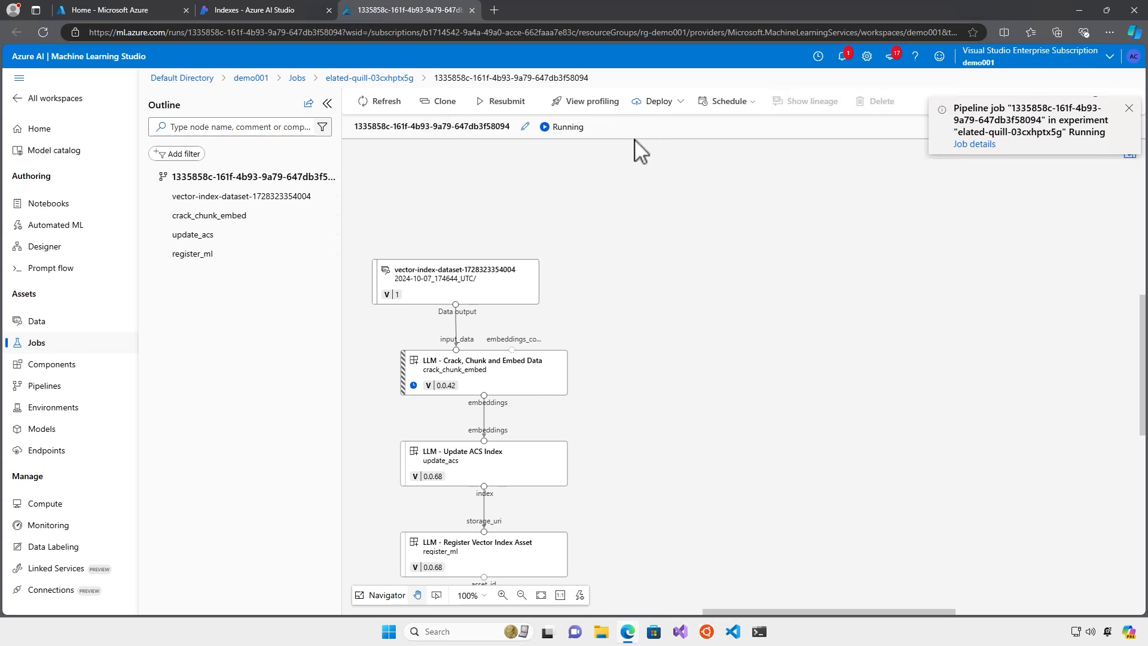
pyautogui.scroll(-1, 597, 238)
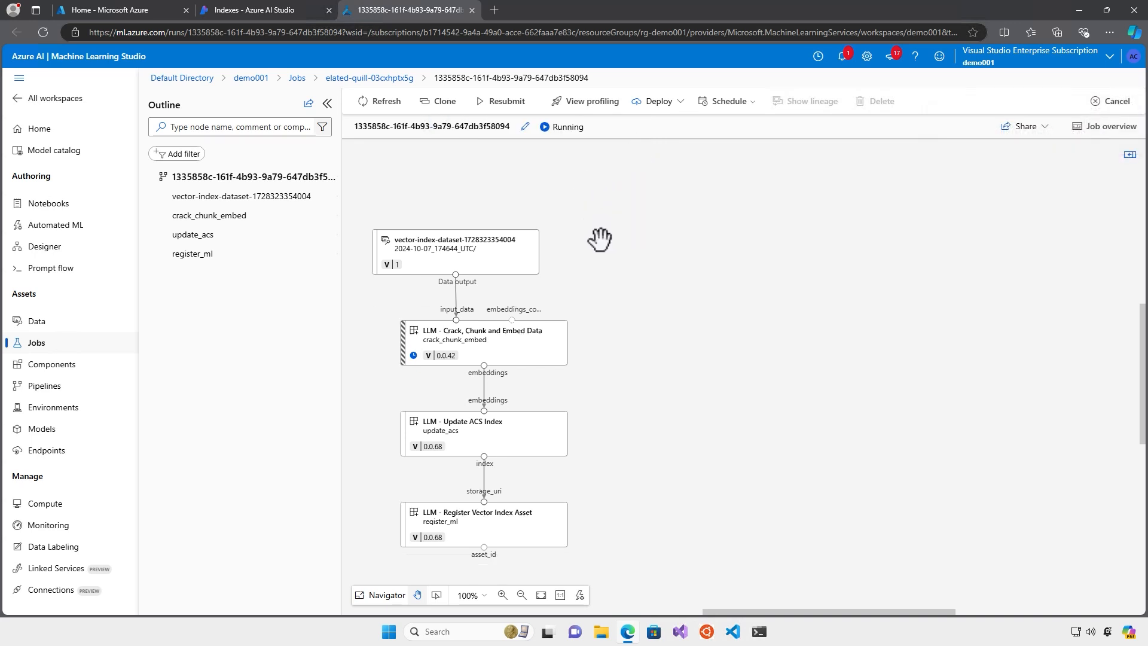
pyautogui.scroll(-1, 599, 238)
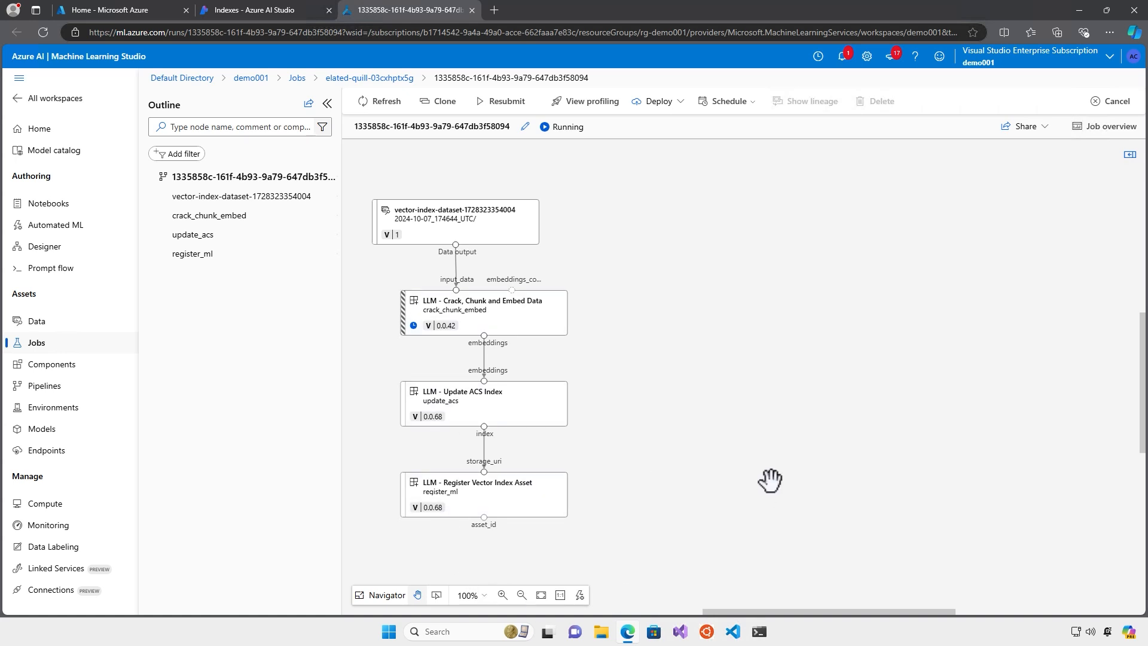
# Close the pipeline job page and view the details of the elated-quill-03cxhptx5g index in Azure AI Studio
pyautogui.click(277, 9)
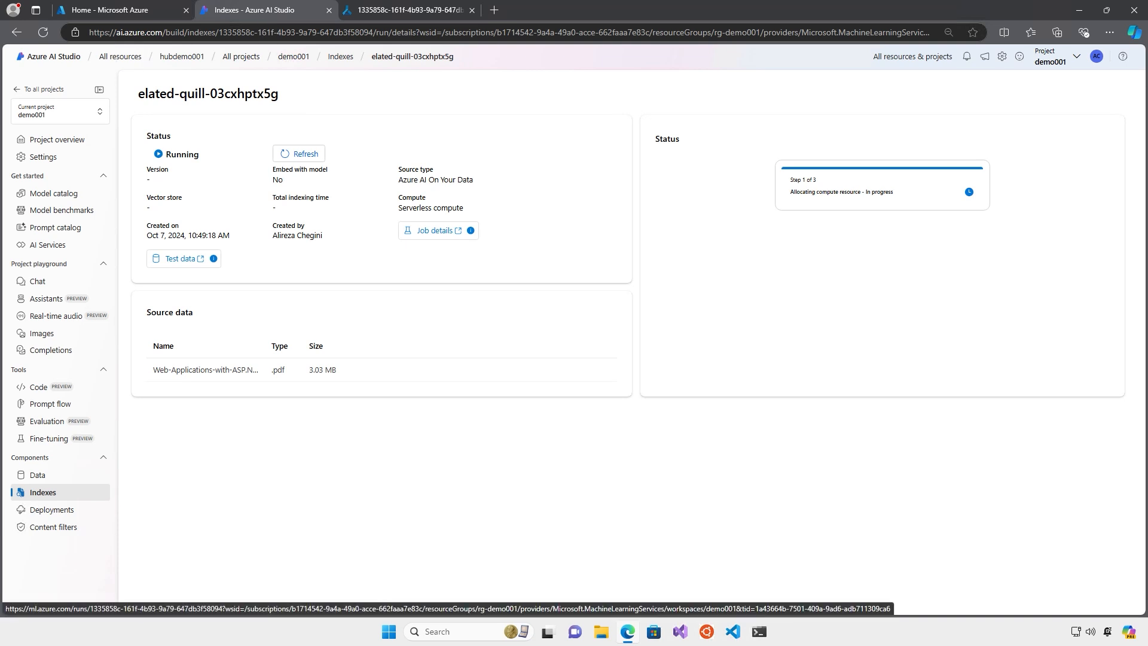
pyautogui.click(472, 10)
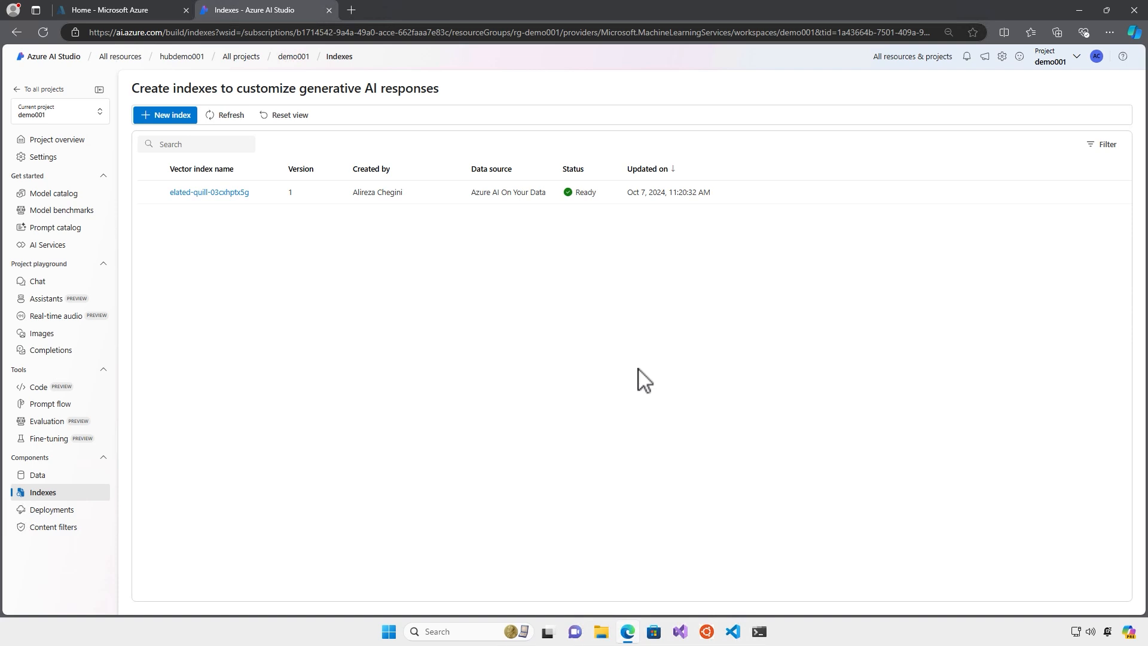
pyautogui.click(215, 193)
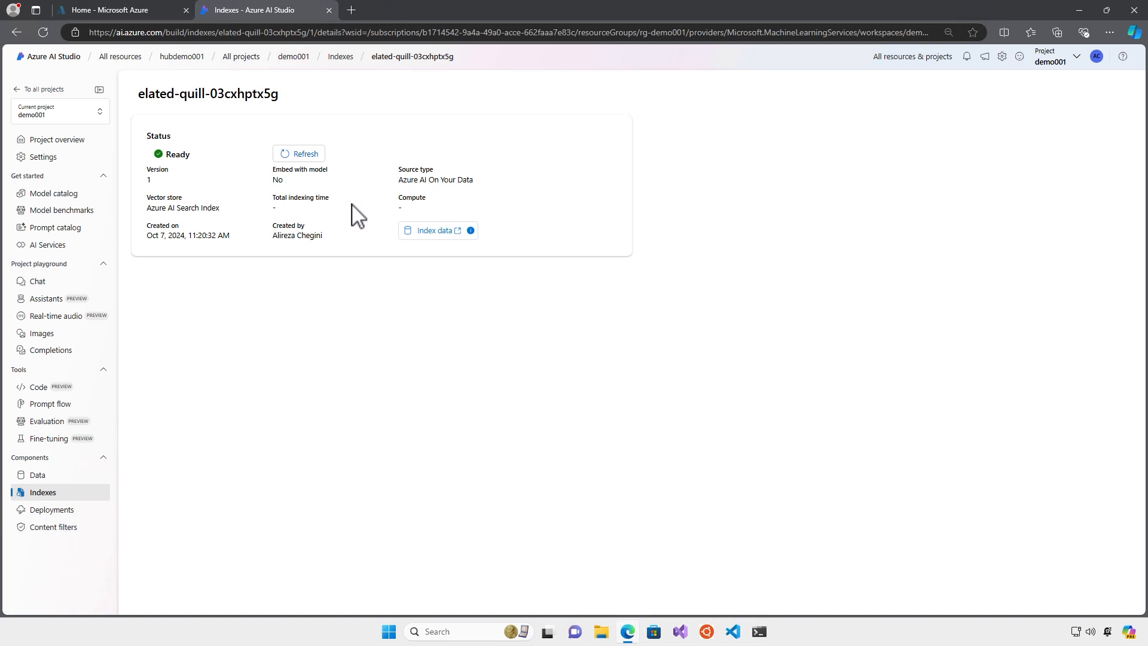
# Return to the chat playground and check which project indexes are available for adding data
pyautogui.click(37, 282)
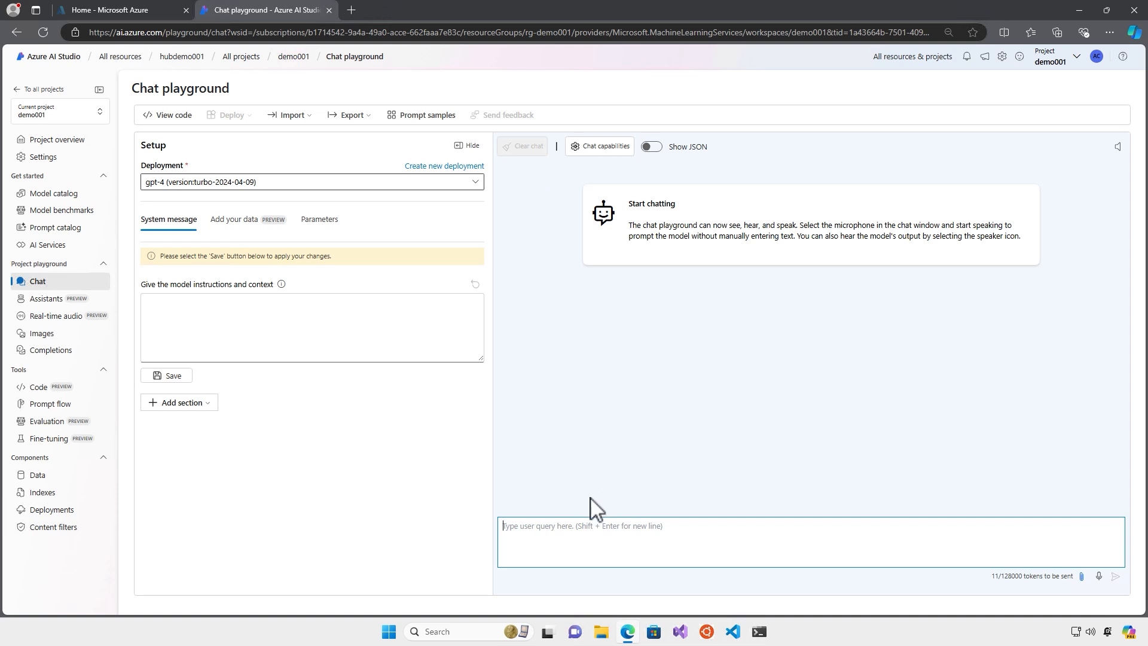
pyautogui.click(595, 550)
pyautogui.click(237, 222)
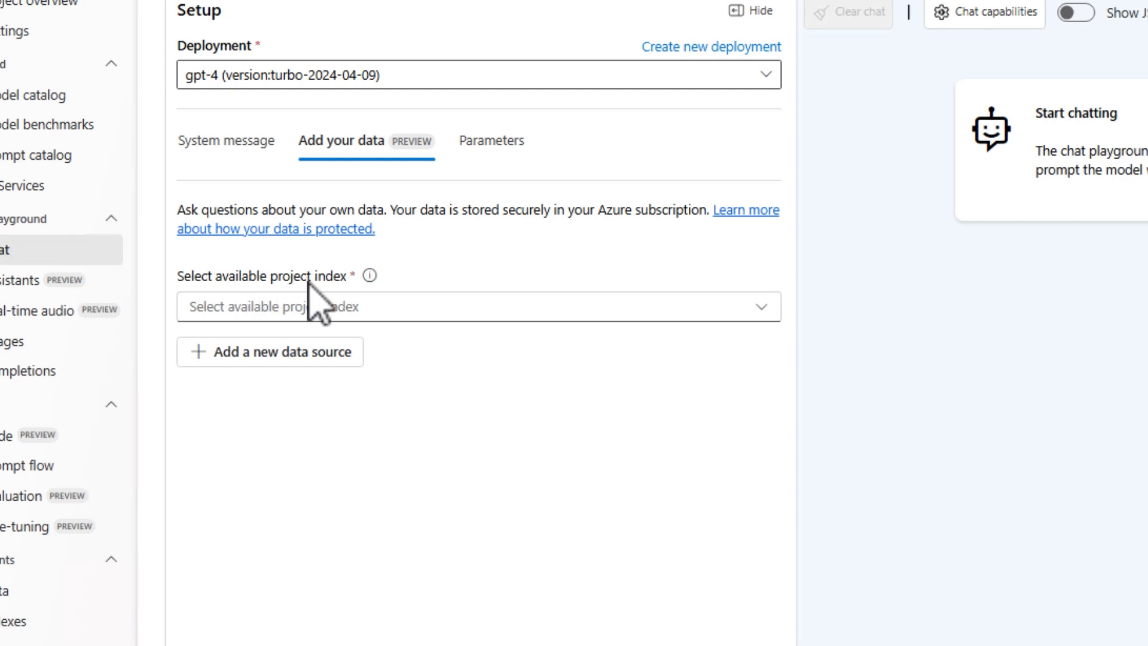
pyautogui.click(764, 306)
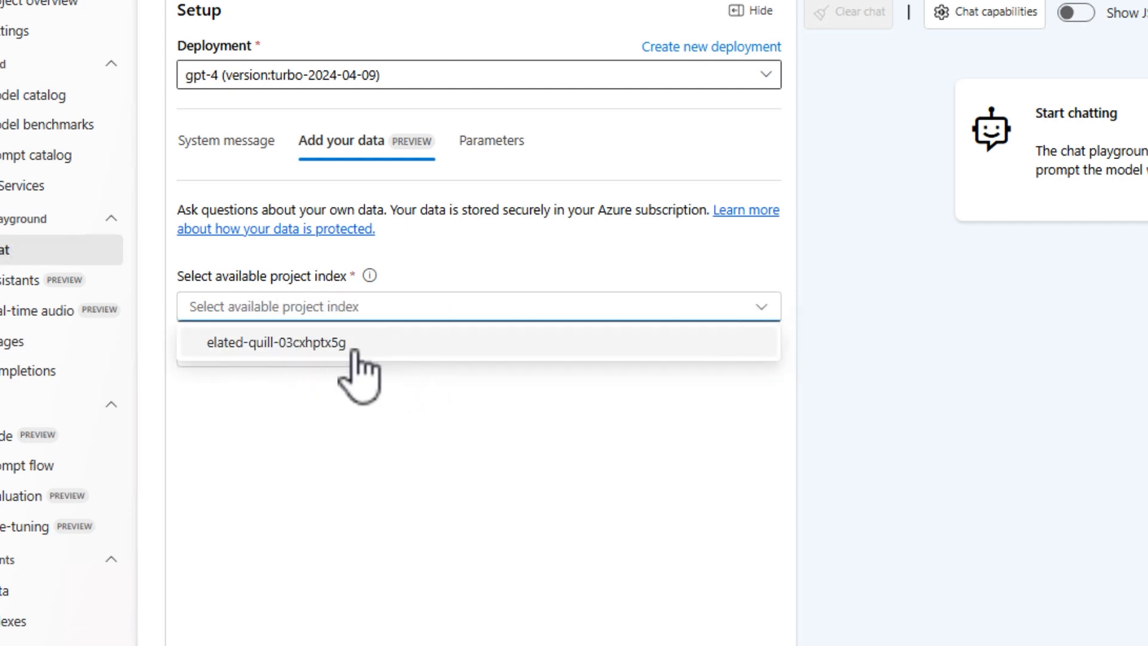
pyautogui.click(387, 443)
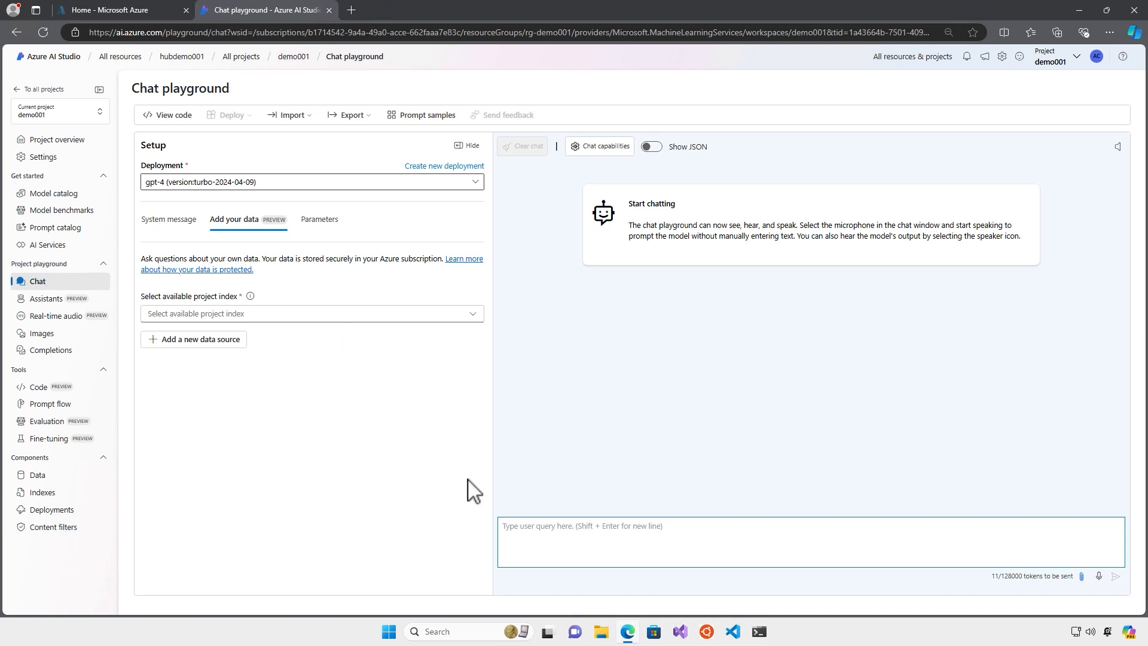
# Switch to File Explorer and open Web-Applications-with-ASP.NET-Core from the Downloads folder to view its content
pyautogui.click(602, 631)
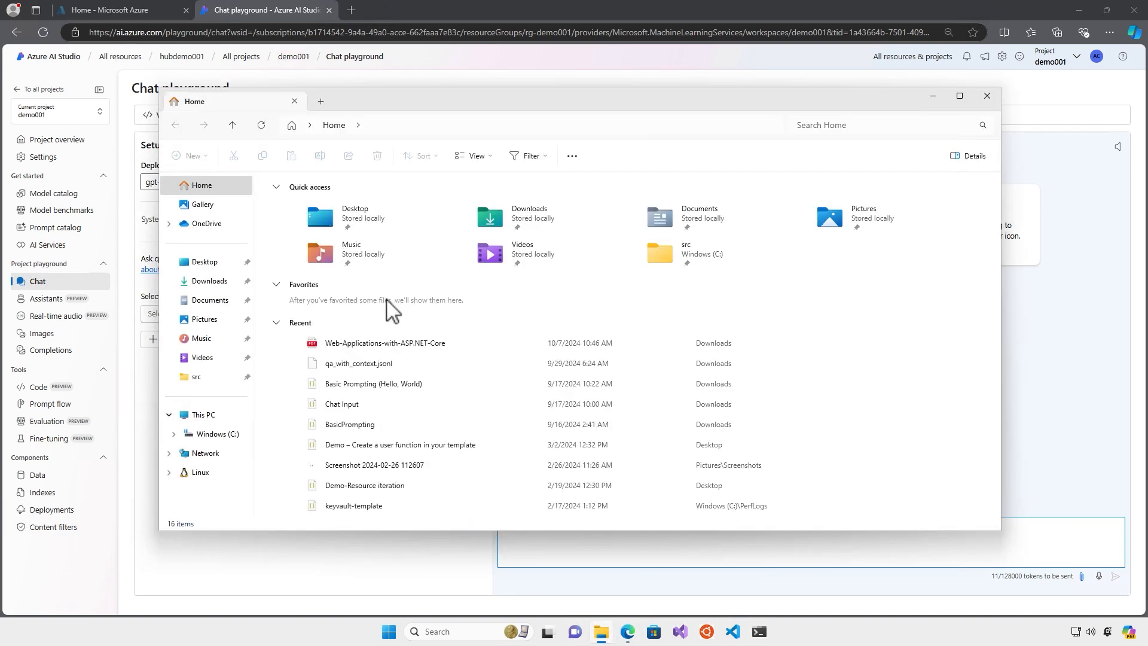
pyautogui.click(203, 204)
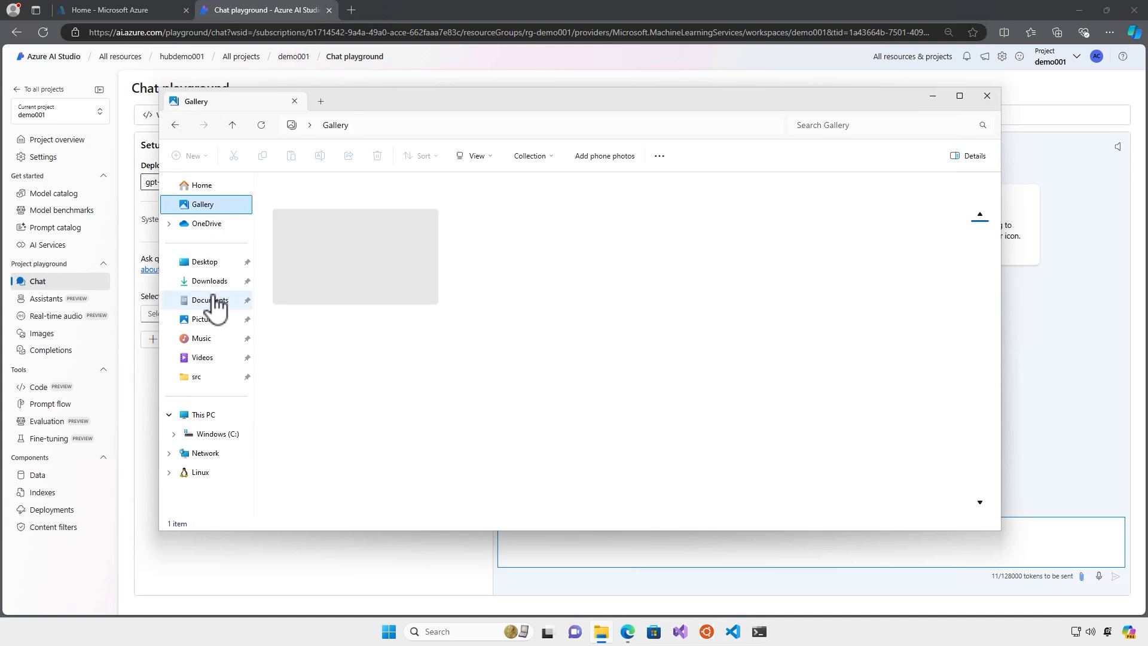
pyautogui.click(214, 301)
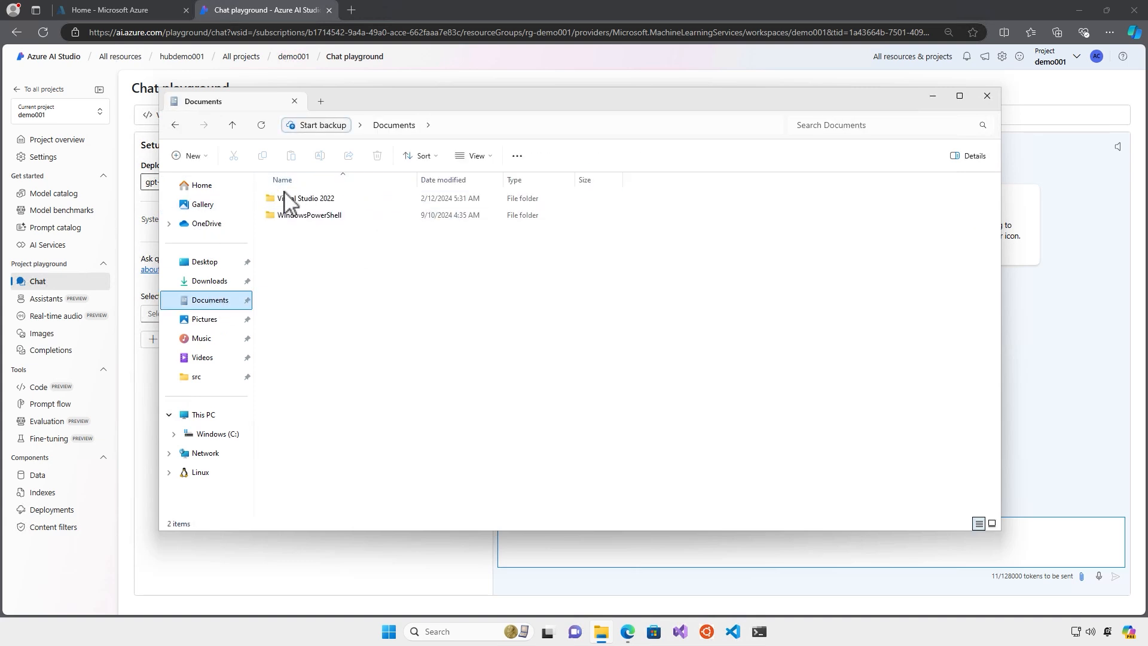
pyautogui.click(212, 282)
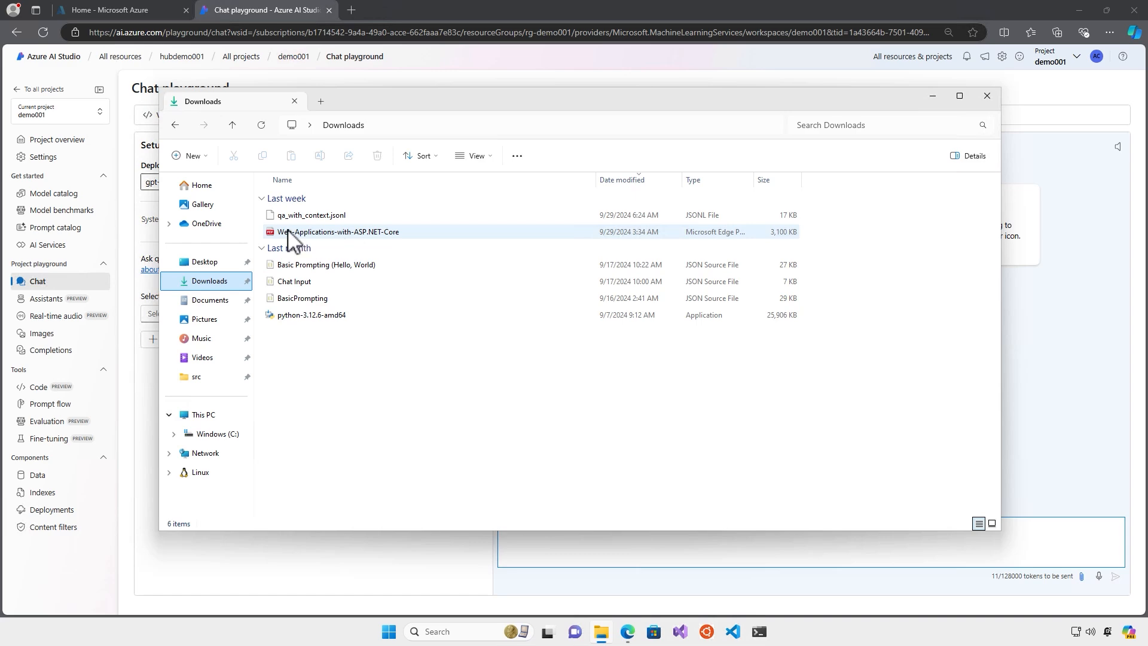
pyautogui.doubleClick(310, 231)
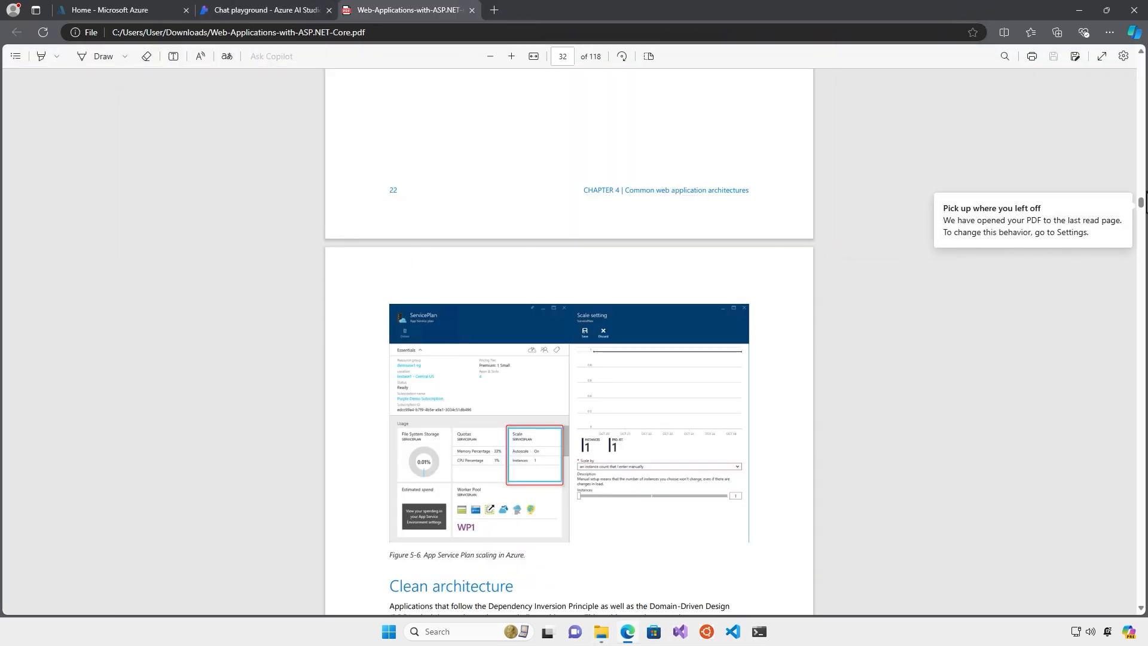
# Look through the Web-Applications-with-ASP.NET-Core PDF's Blazor and SPA pages and its table of contents for a topic to query
pyautogui.moveTo(1140, 203); pyautogui.dragTo(1126, 132)
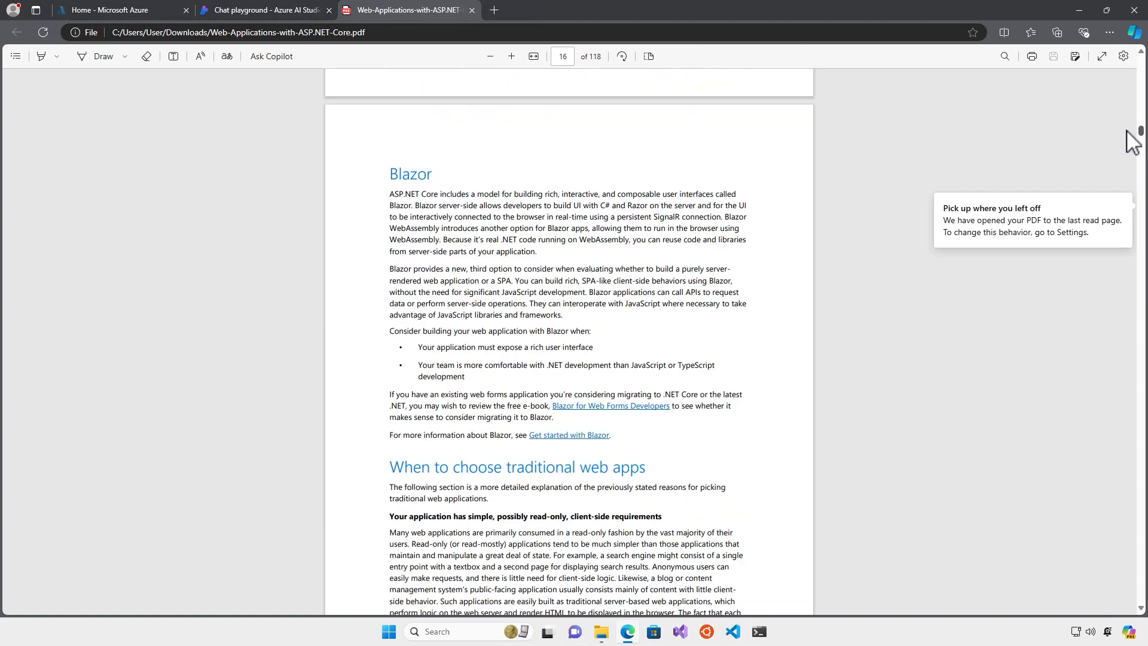
pyautogui.scroll(-5, 735, 272)
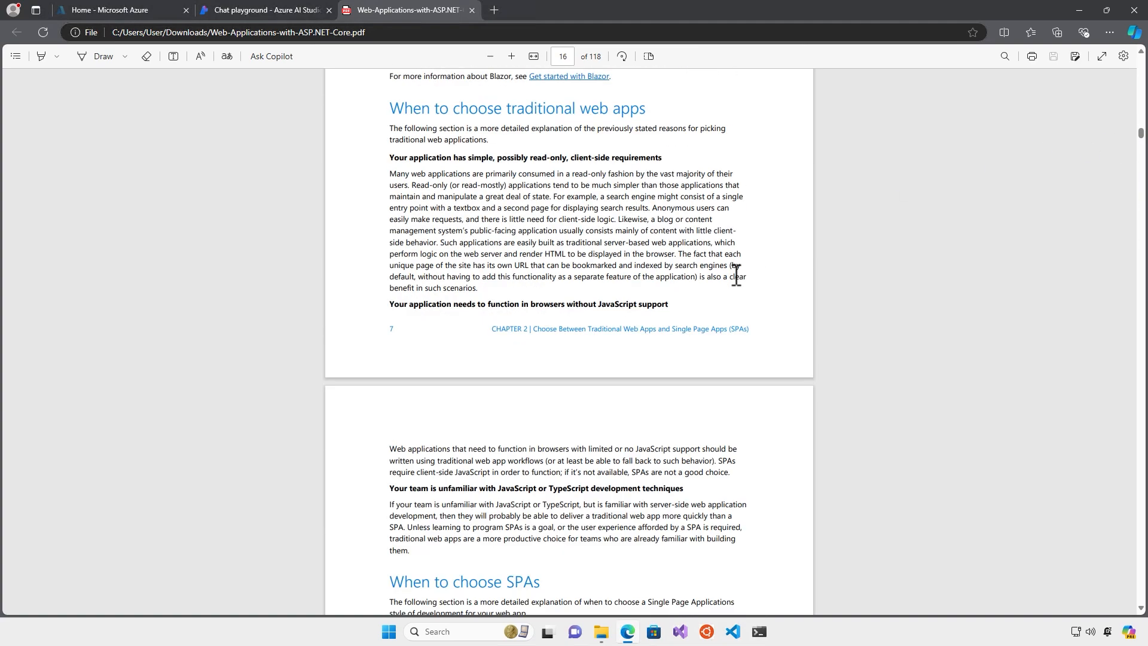
pyautogui.scroll(-5, 736, 275)
pyautogui.scroll(-6, 736, 275)
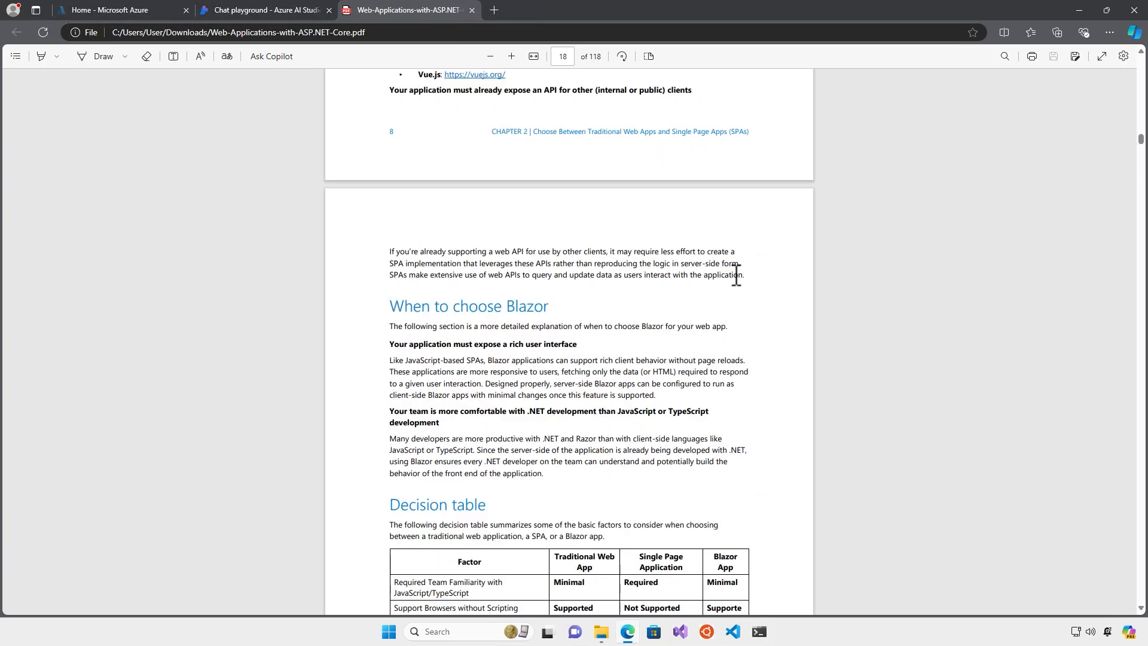
pyautogui.scroll(20, 736, 276)
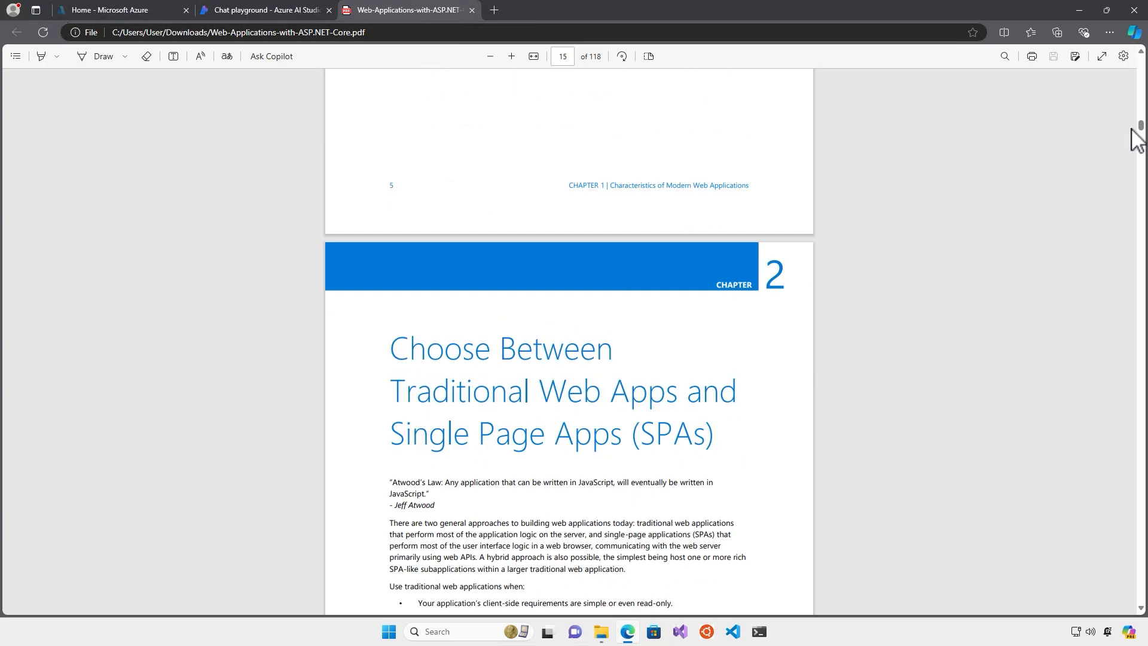
pyautogui.moveTo(1137, 133); pyautogui.dragTo(1140, 100)
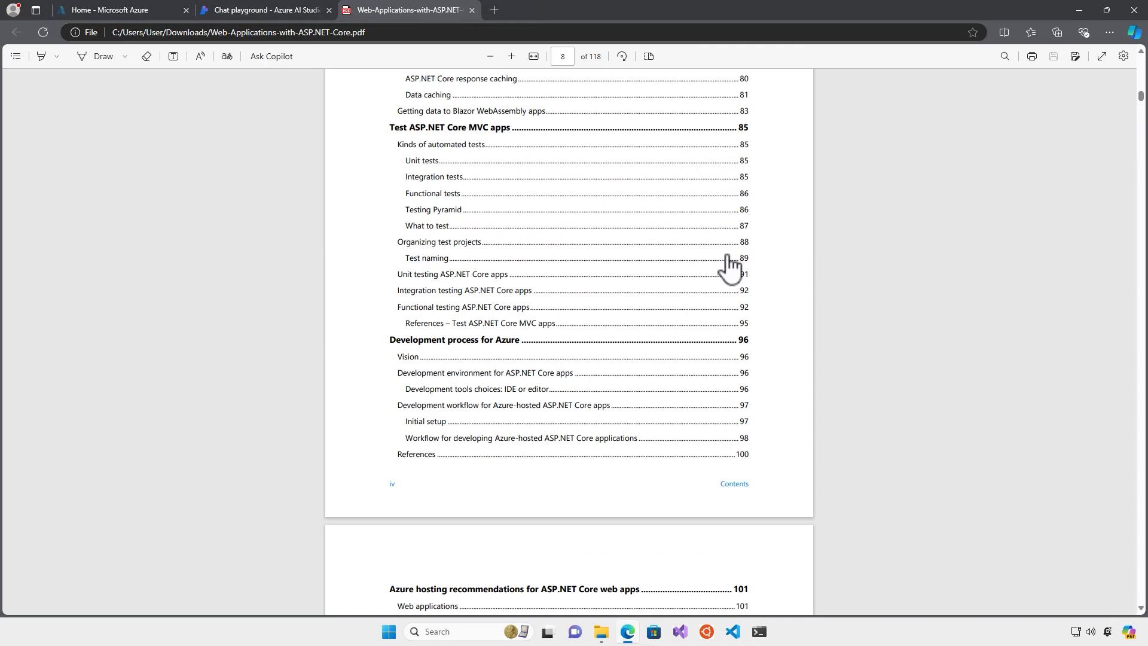
pyautogui.scroll(10, 684, 341)
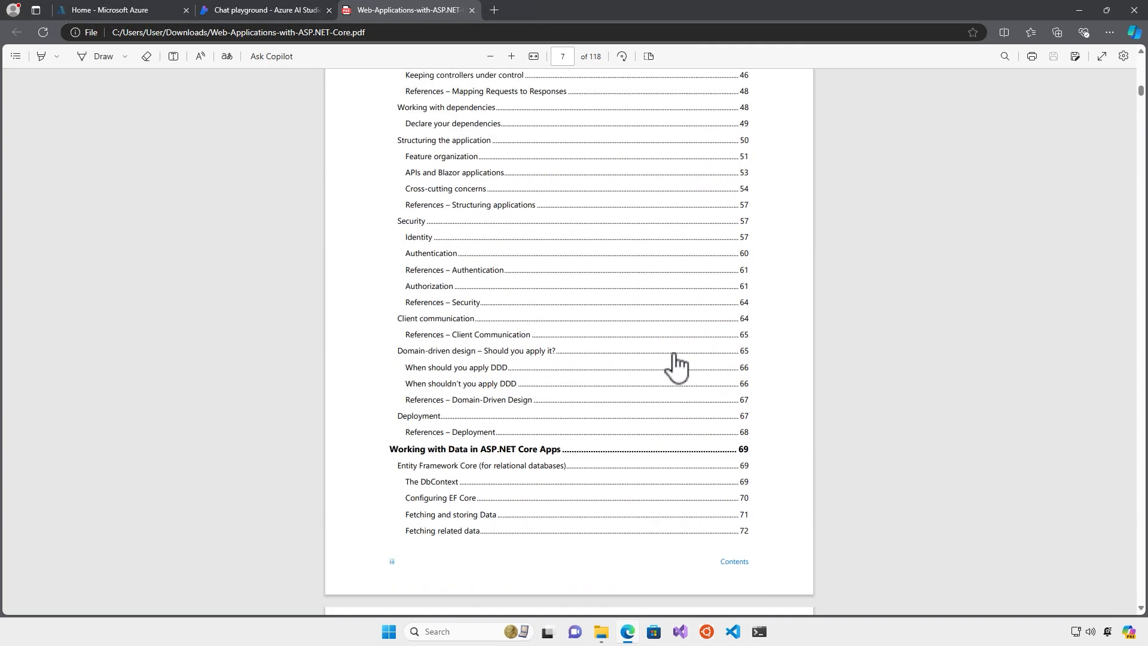
pyautogui.scroll(5, 674, 367)
pyautogui.scroll(5, 654, 412)
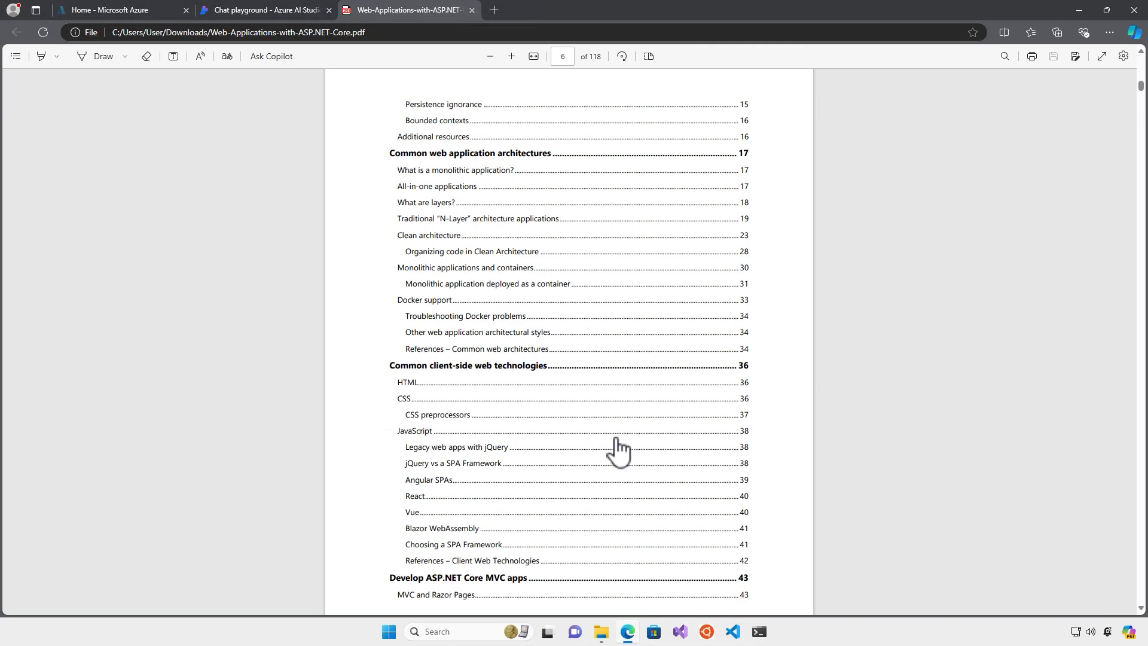
pyautogui.scroll(4, 617, 448)
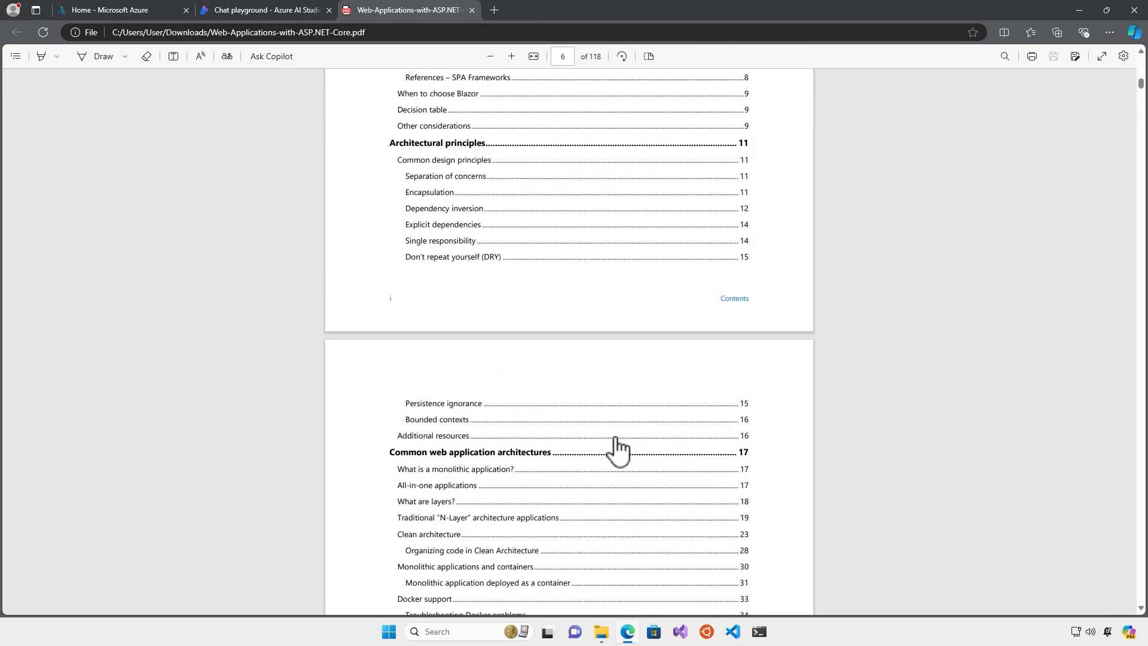
pyautogui.scroll(-3, 617, 448)
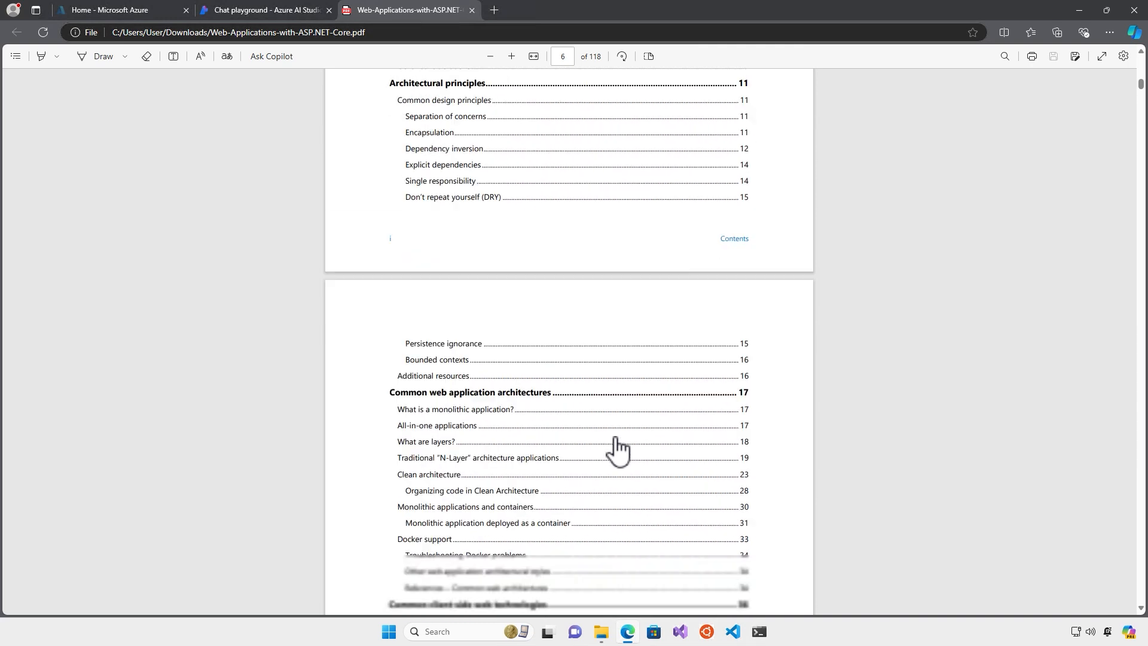
# Follow the contents link to the common web application architectures chapter and copy the heading "What is a monolithic application?"
pyautogui.click(460, 292)
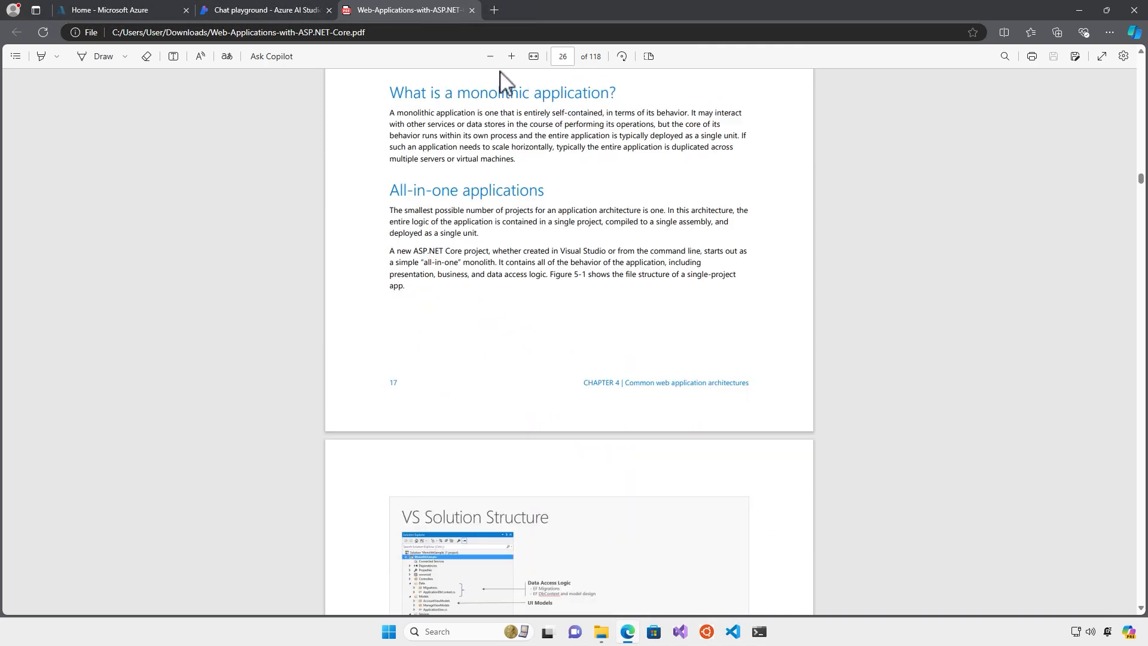
pyautogui.scroll(-6, 441, 263)
pyautogui.scroll(3, 441, 269)
pyautogui.scroll(4, 440, 275)
pyautogui.moveTo(621, 93); pyautogui.dragTo(384, 91)
pyautogui.hotkey('ctrl', 'c')
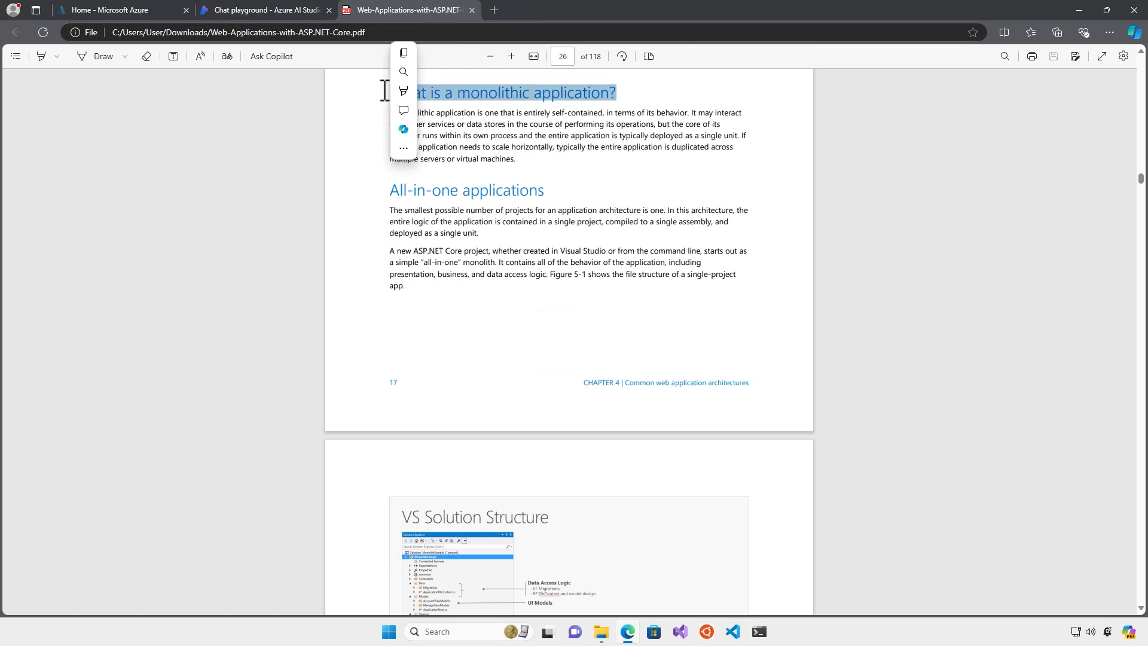
pyautogui.moveTo(407, 56)
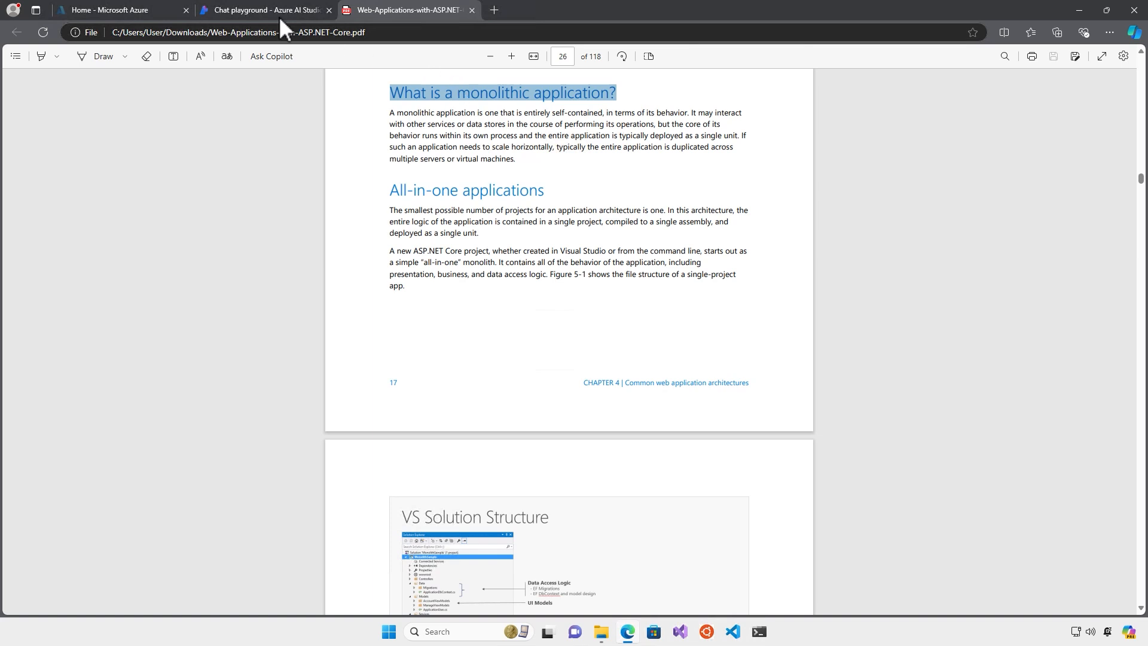
# Ask "What is a monolithic application?" in the chat playground without added data and compare the answer with the PDF section
pyautogui.click(235, 9)
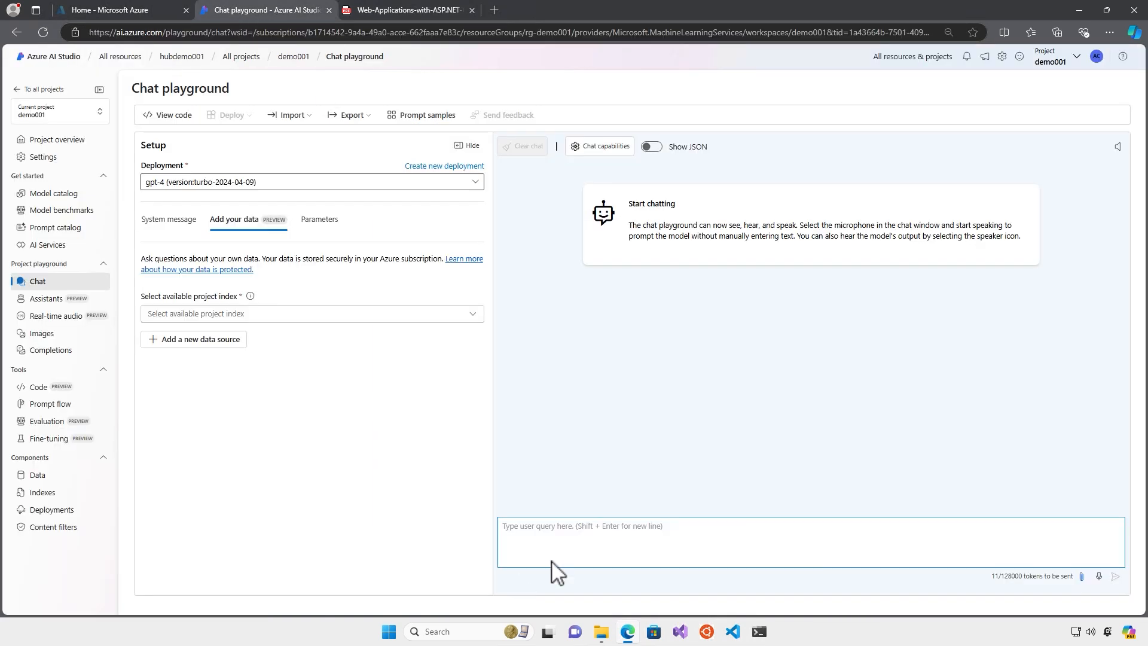
pyautogui.click(566, 526)
pyautogui.hotkey('ctrl', 'v')
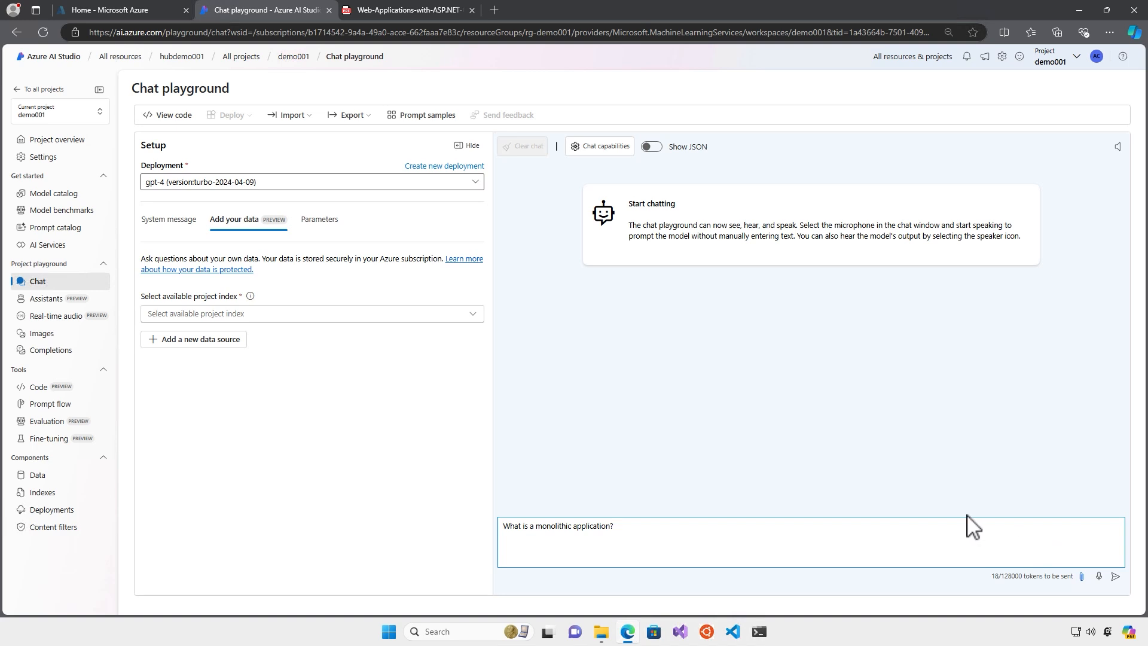
pyautogui.click(1116, 575)
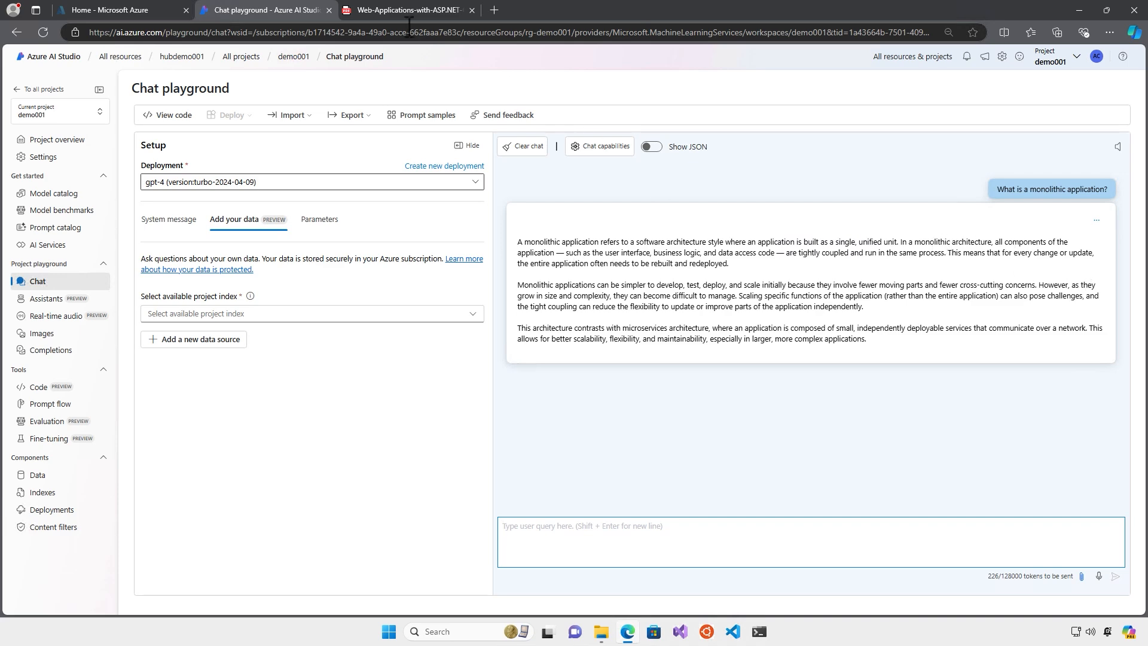
pyautogui.click(376, 16)
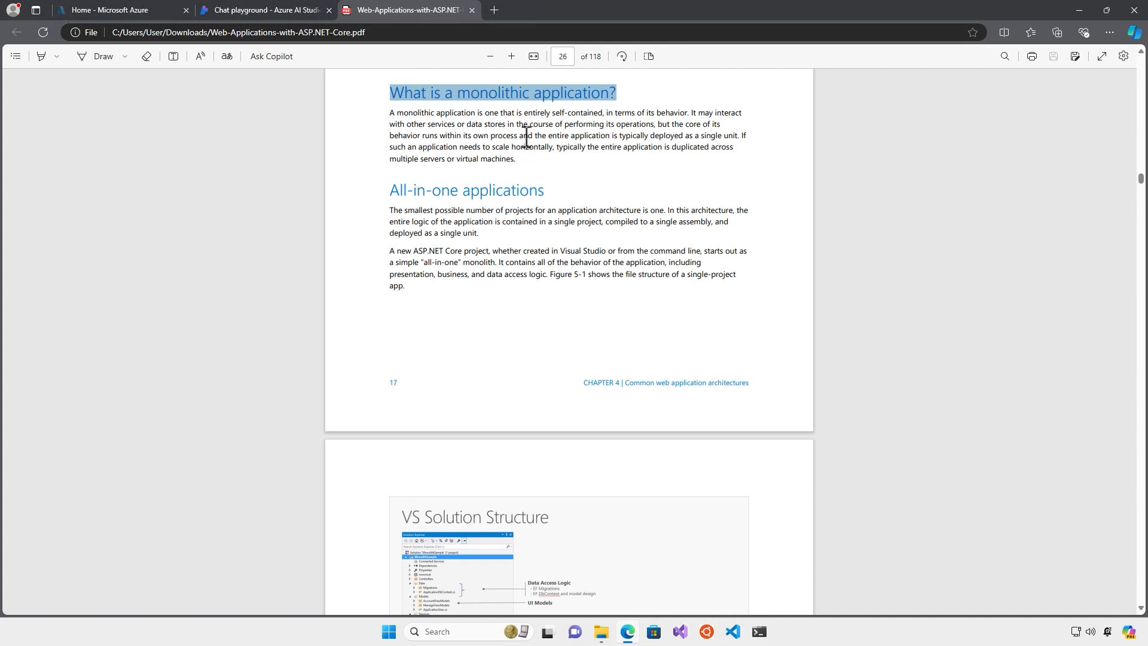
pyautogui.click(283, 9)
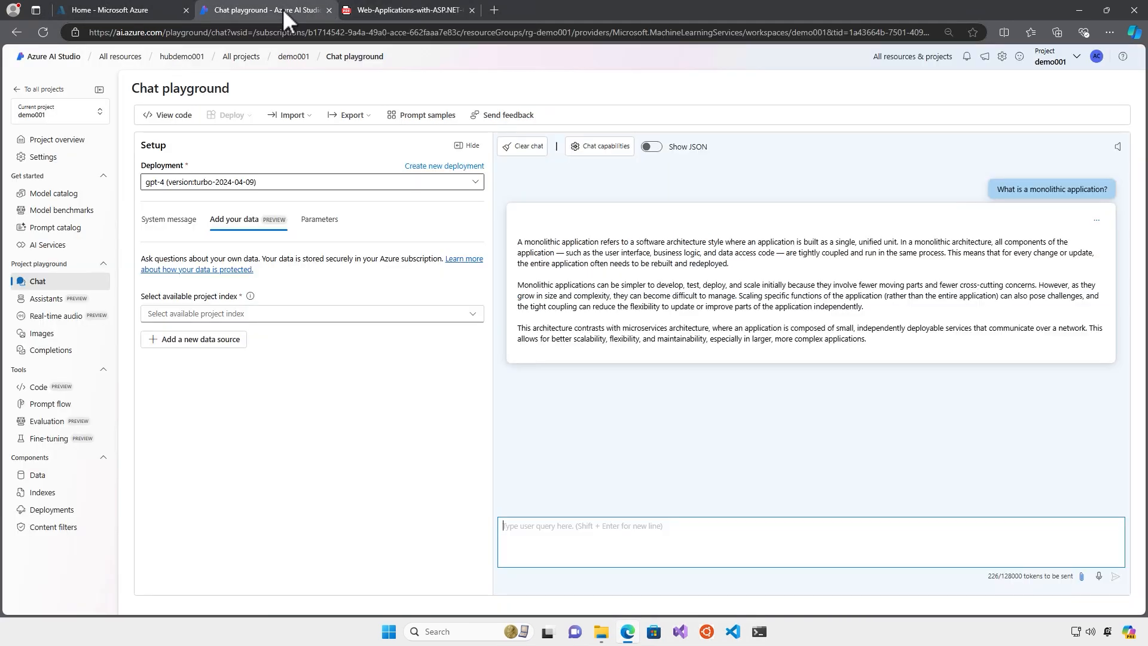
# Add the elated-quill-03cxhptx5g project index as chat data and ask "What is a monolithic application?" again
pyautogui.click(466, 313)
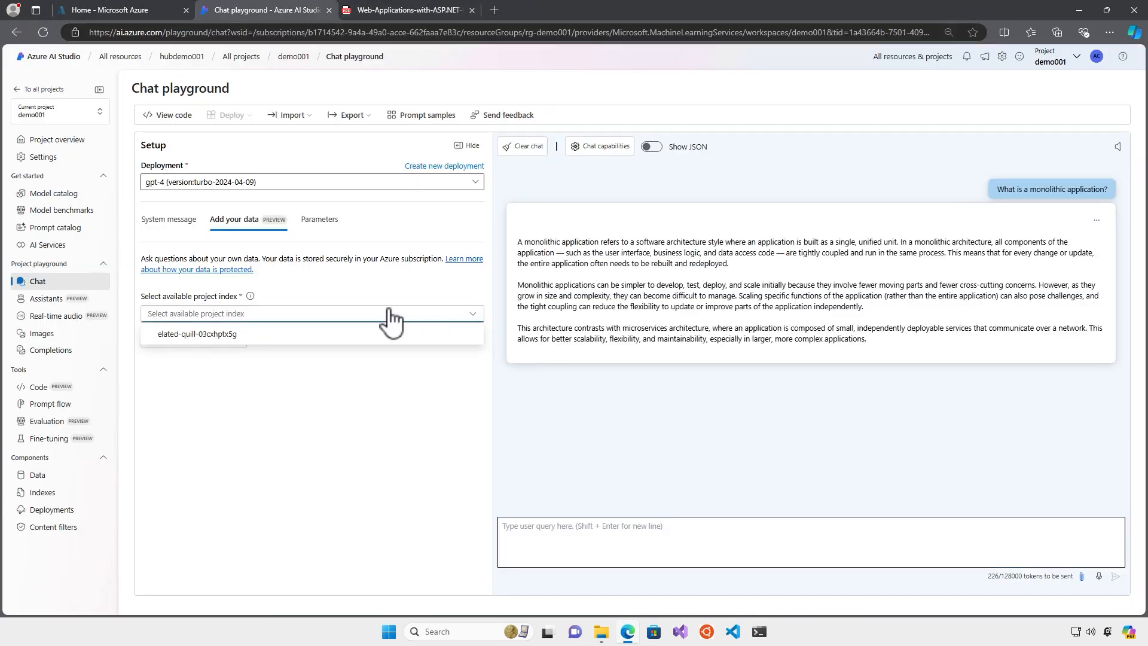
pyautogui.click(224, 334)
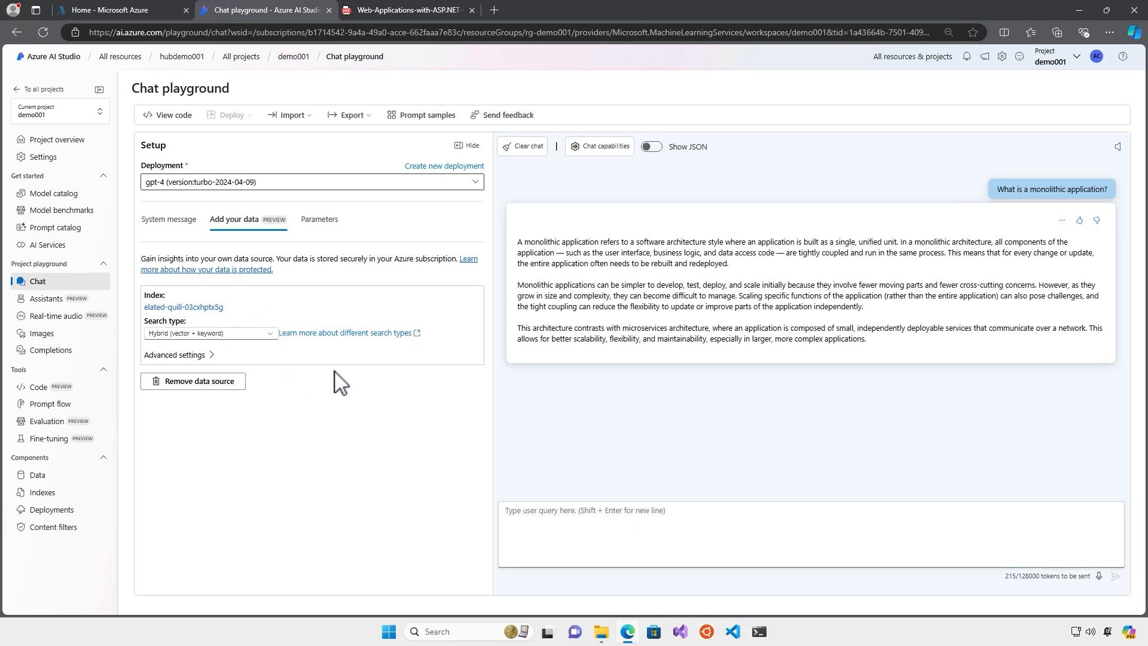
pyautogui.click(562, 514)
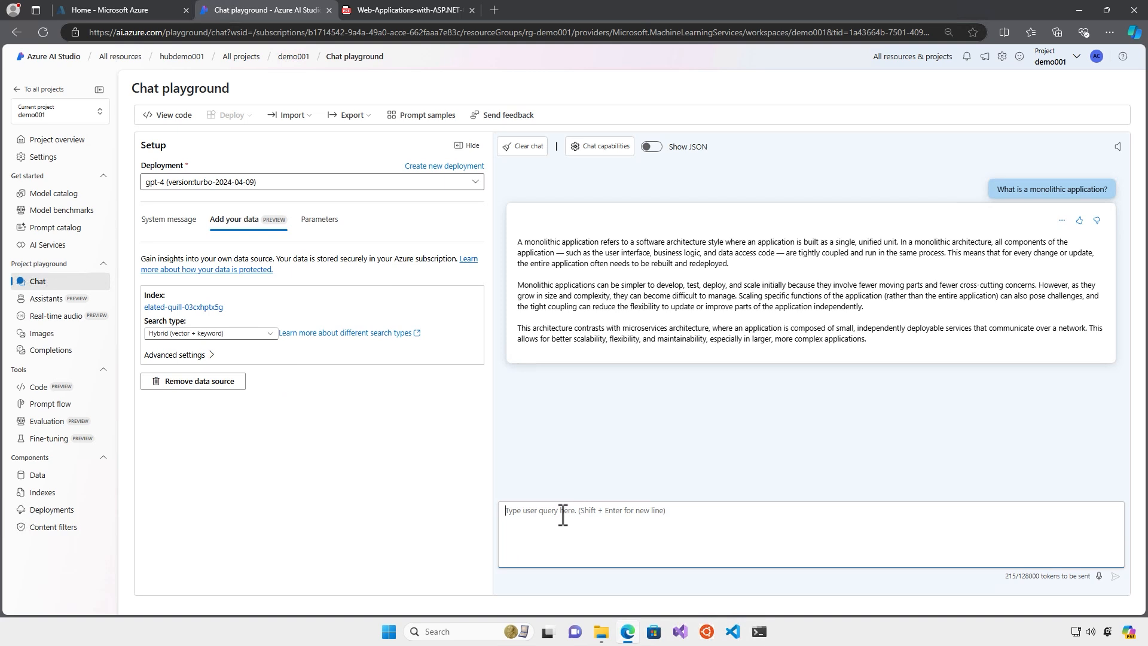
pyautogui.hotkey('ctrl', 'v')
pyautogui.click(1114, 576)
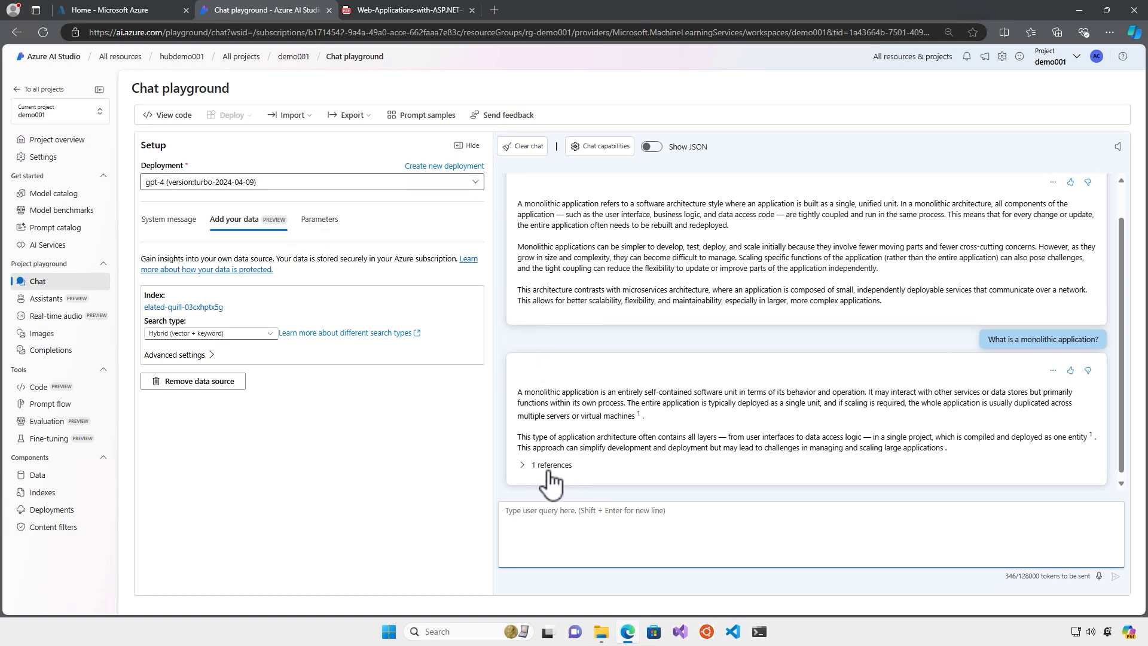
# Open the new answer's Web-Applications-with-ASP.NET-Core.pdf - Part 1 citation, highlight its monolithic application passage and compare it with both answers
pyautogui.click(522, 467)
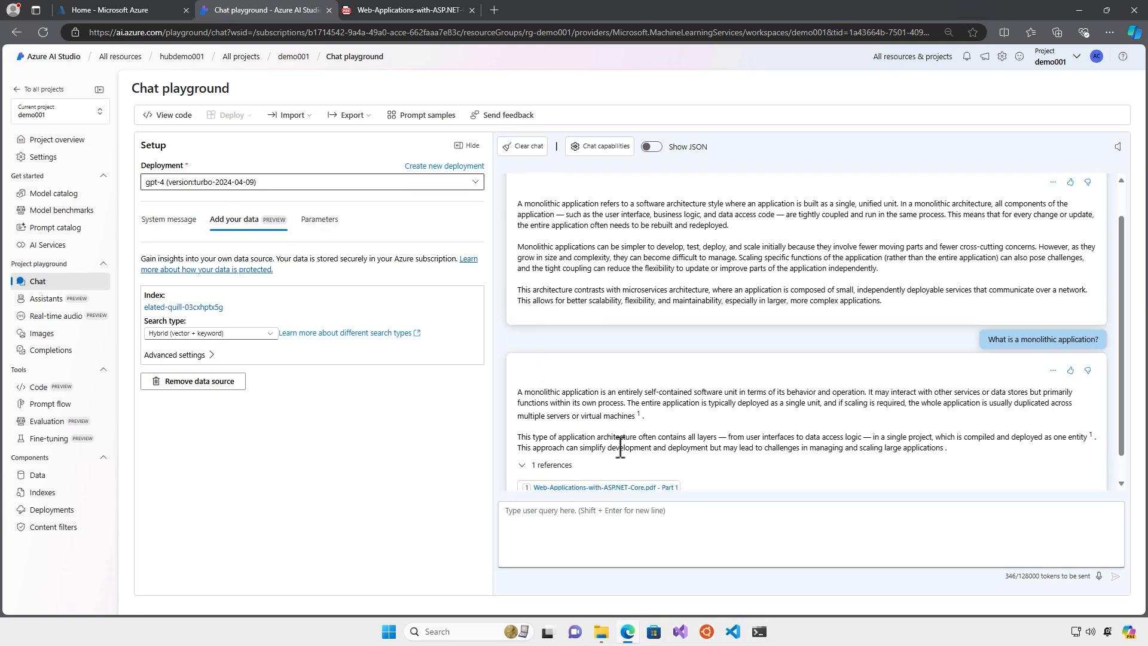
pyautogui.scroll(-1, 618, 445)
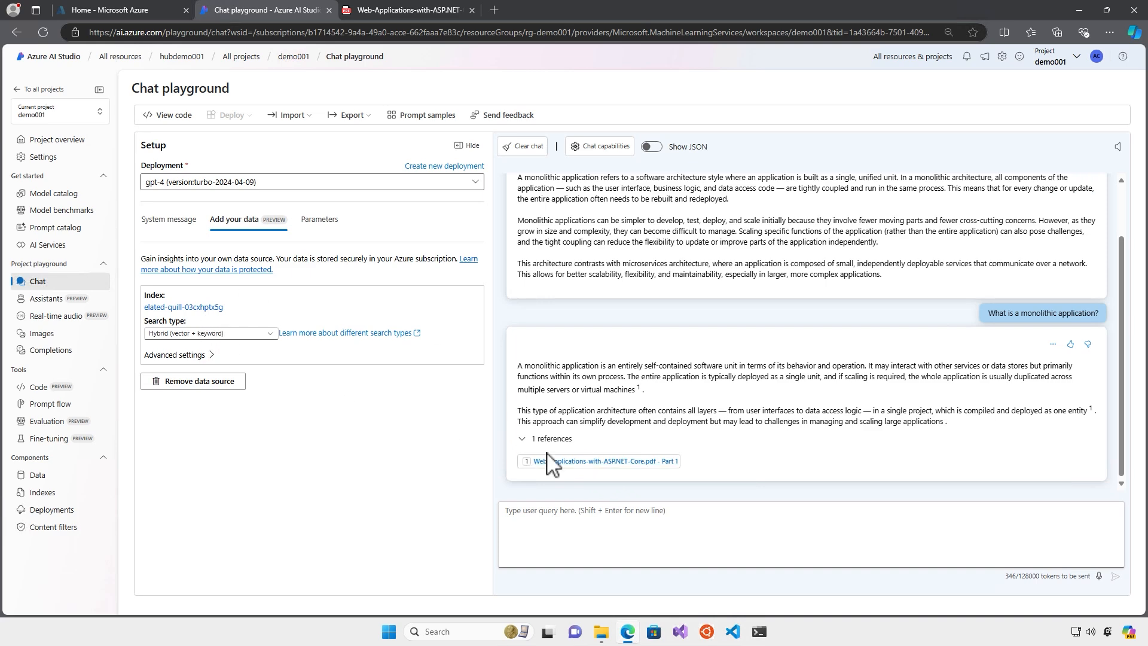
pyautogui.click(581, 462)
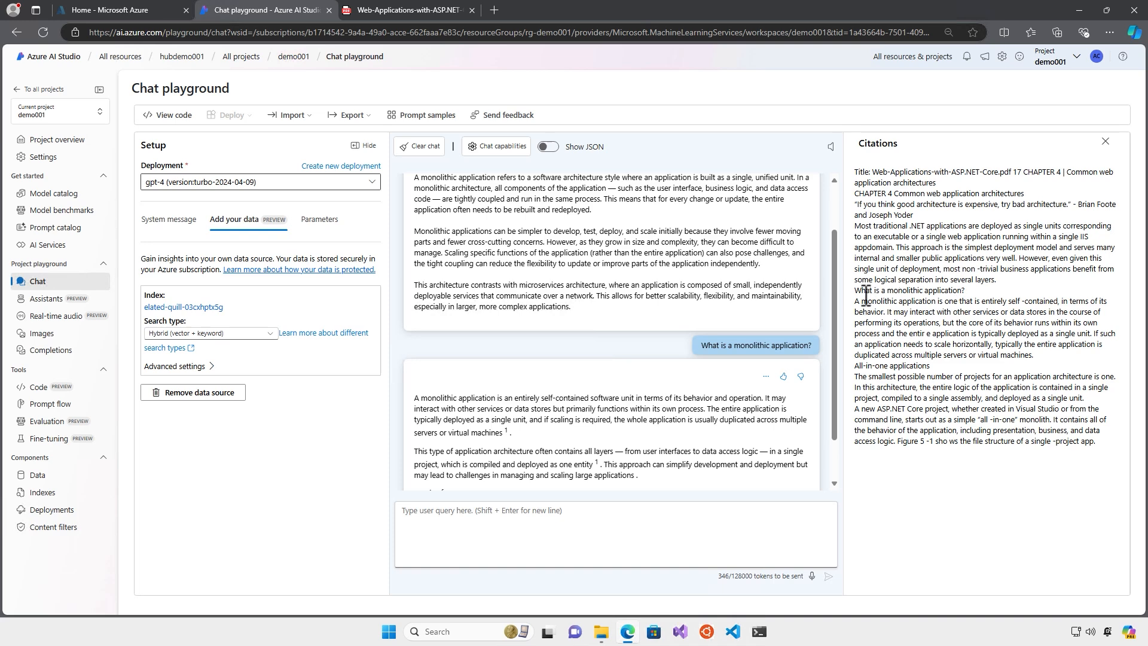
pyautogui.moveTo(855, 291); pyautogui.dragTo(1049, 357)
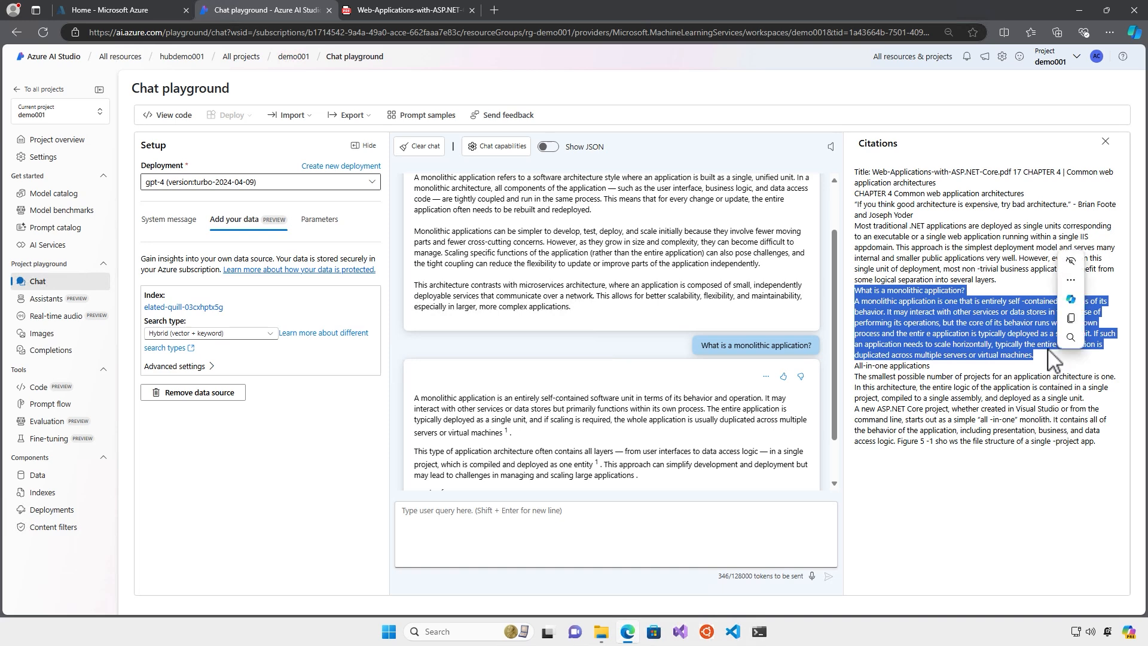
pyautogui.scroll(1, 831, 234)
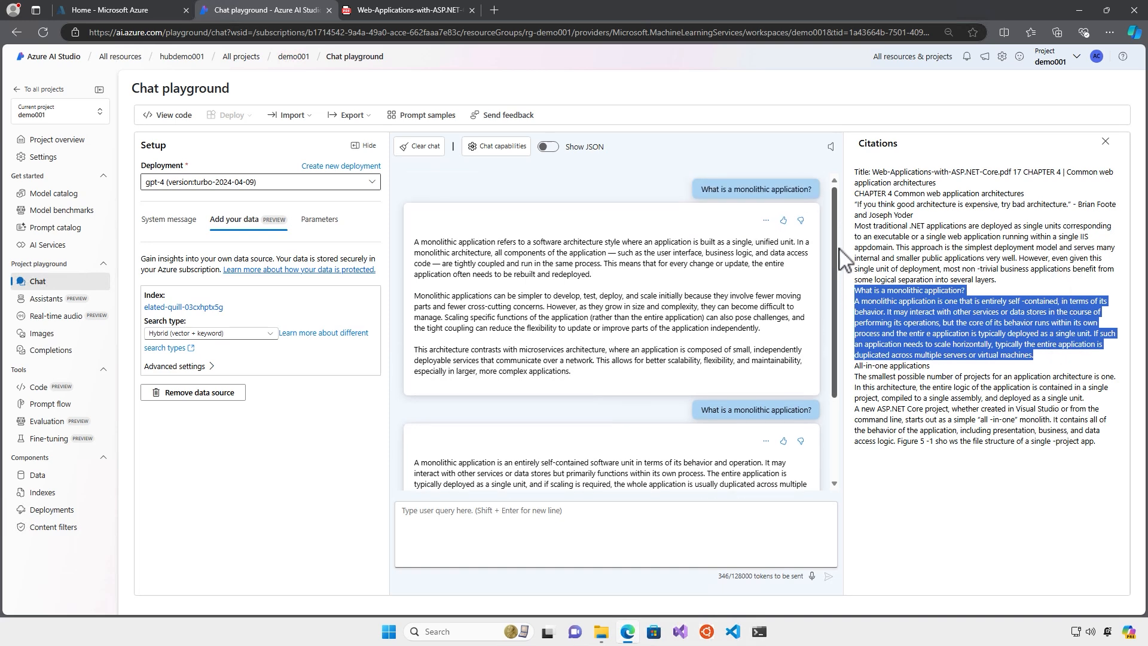
pyautogui.scroll(-2, 836, 281)
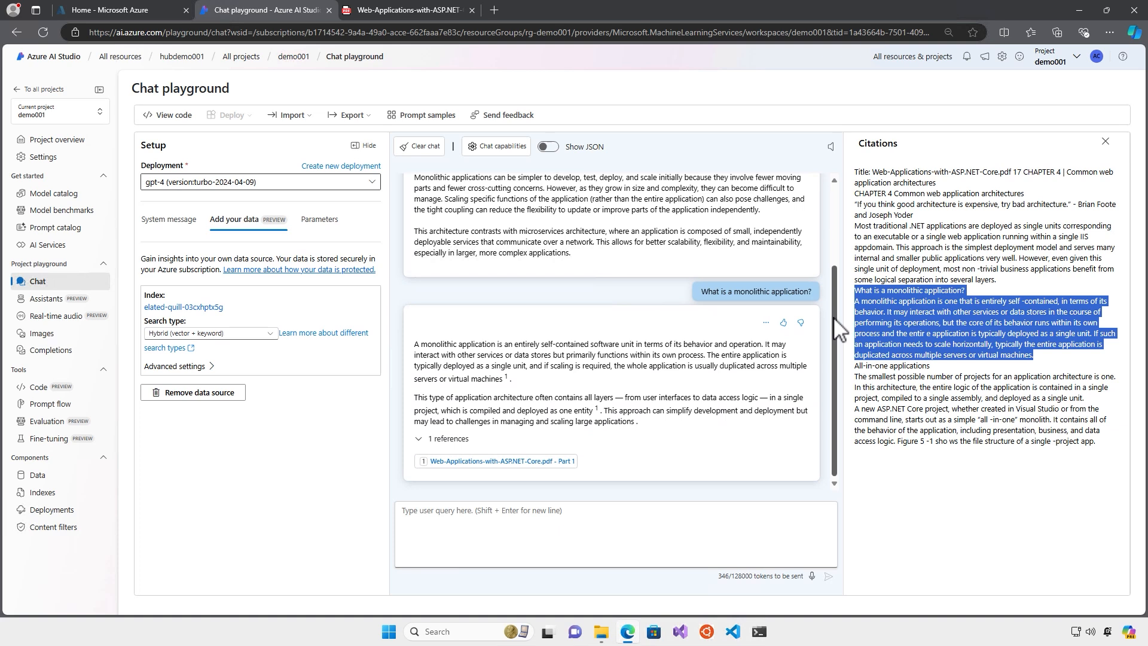